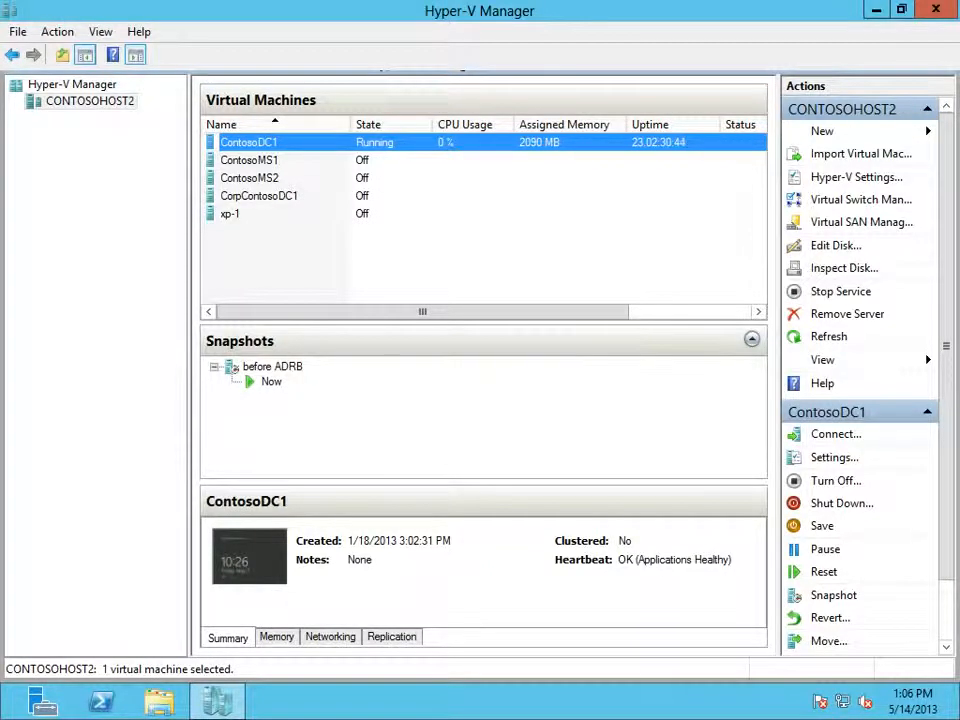
pyautogui.click(249, 160)
pyautogui.click(249, 142)
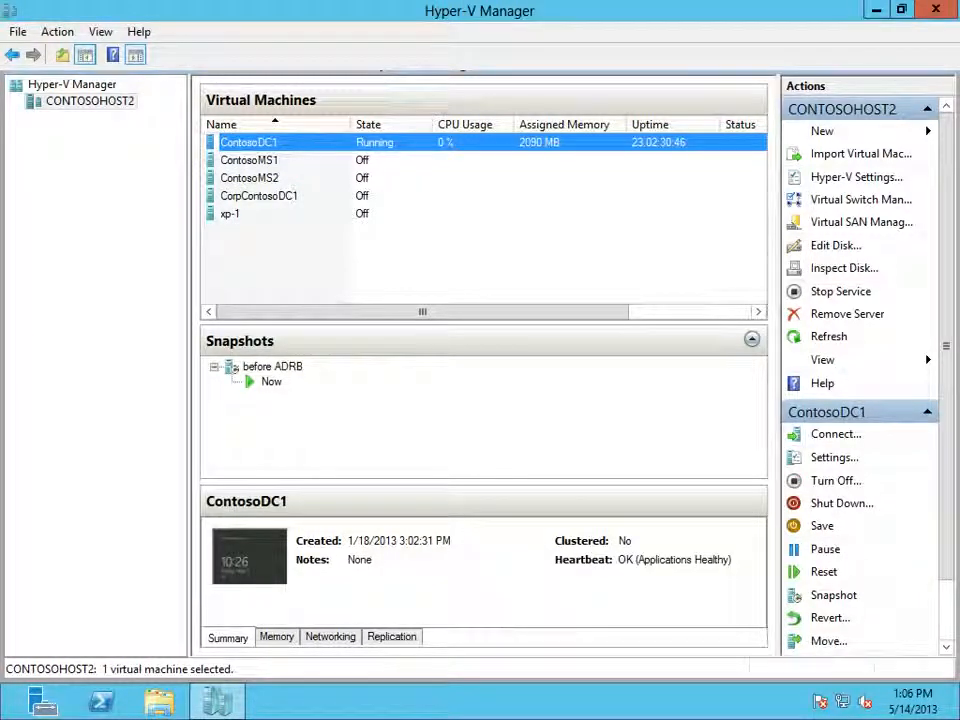
pyautogui.click(249, 160)
pyautogui.click(249, 142)
pyautogui.click(249, 160)
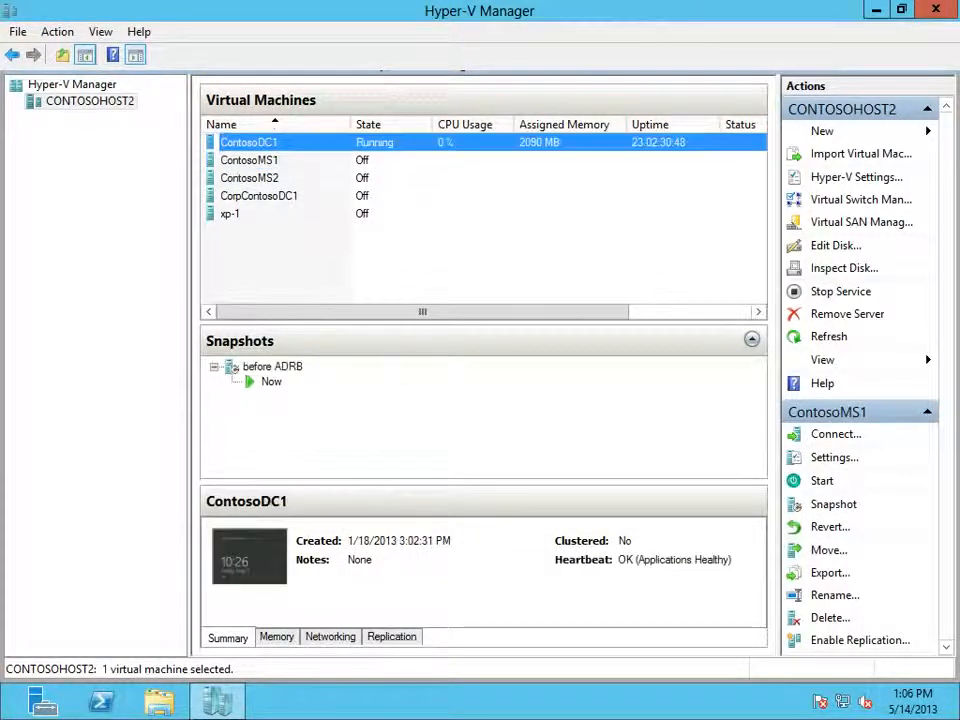
pyautogui.click(249, 142)
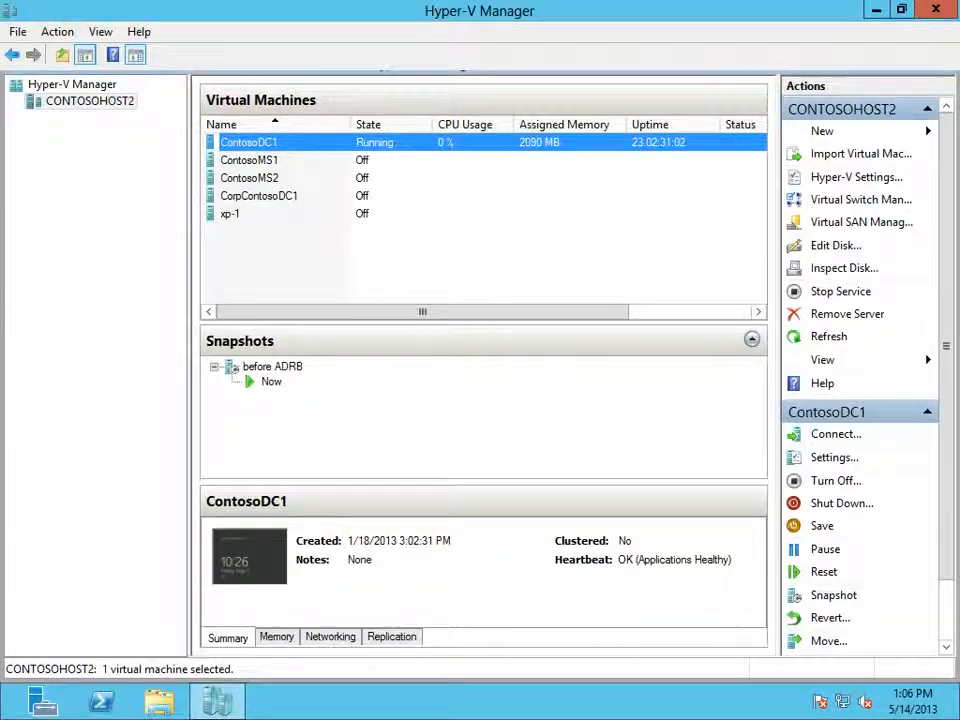
# Step: Switch to the 10.0.0.8 remote session, close its Hyper-V Settings without changes, and look through the virtual machines on HYPER-V
pyautogui.moveTo(226, 718)
pyautogui.click(326, 700)
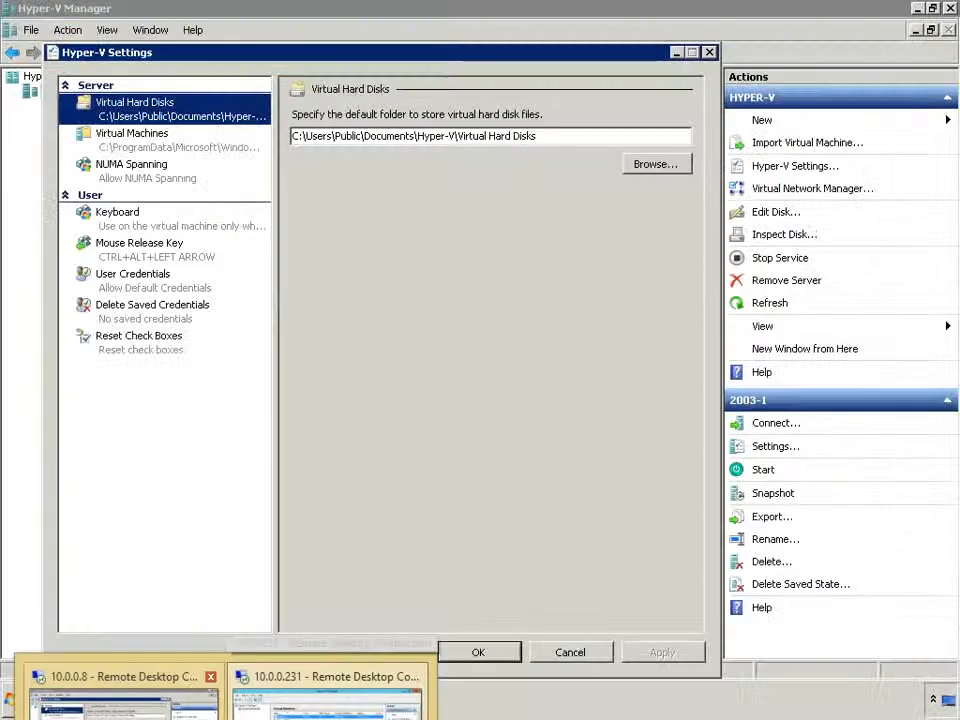
pyautogui.press('Escape')
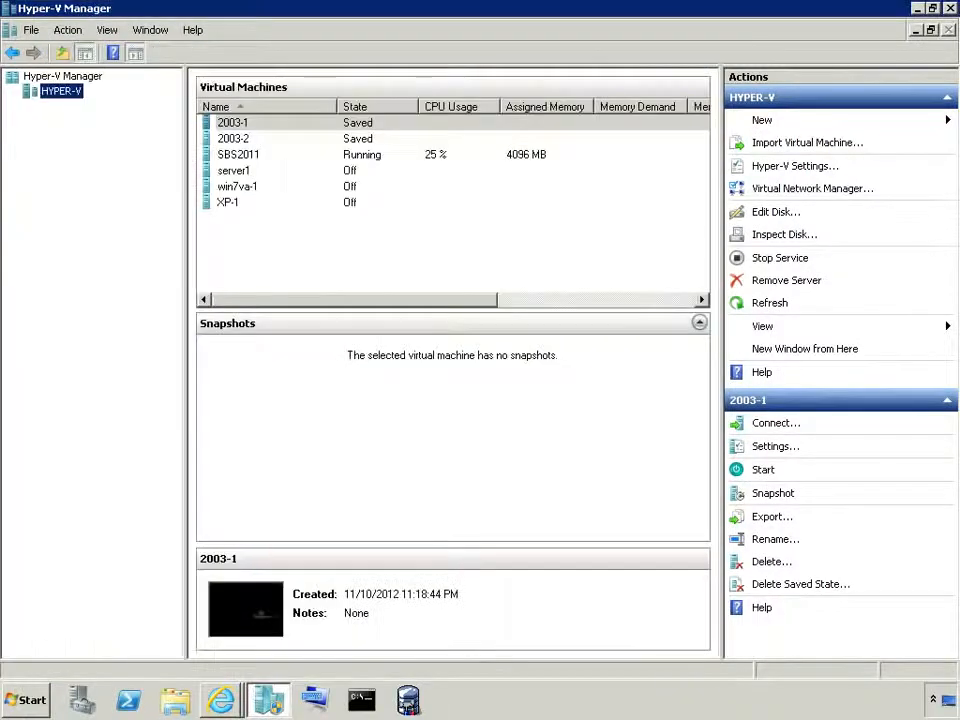
pyautogui.press('Tab')
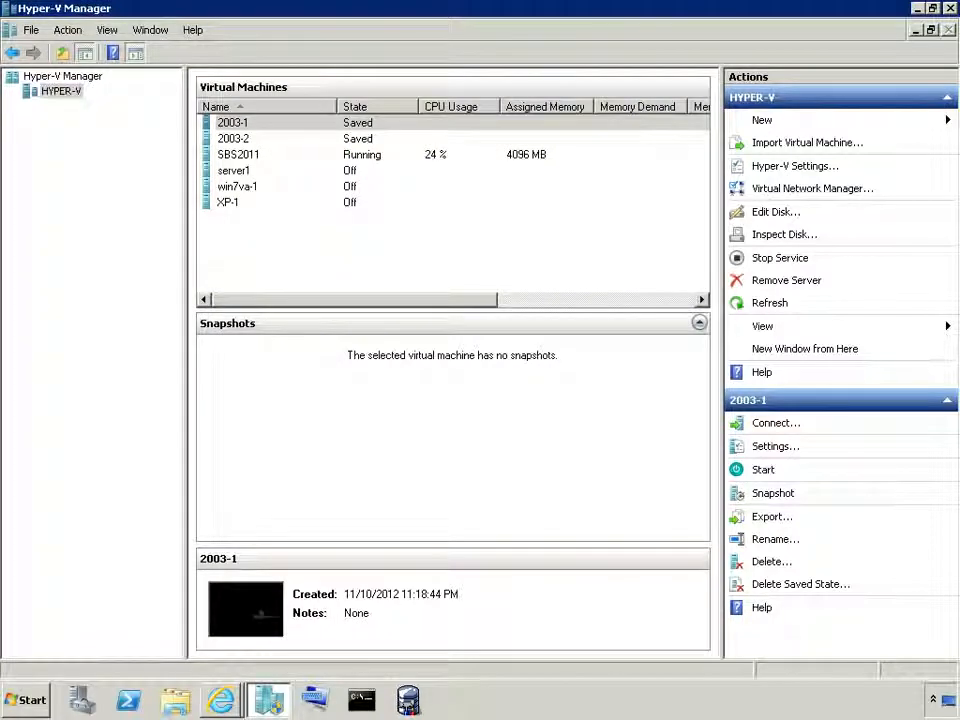
pyautogui.press('Down')
pyautogui.press('Down')
pyautogui.press('Up')
pyautogui.press('Up')
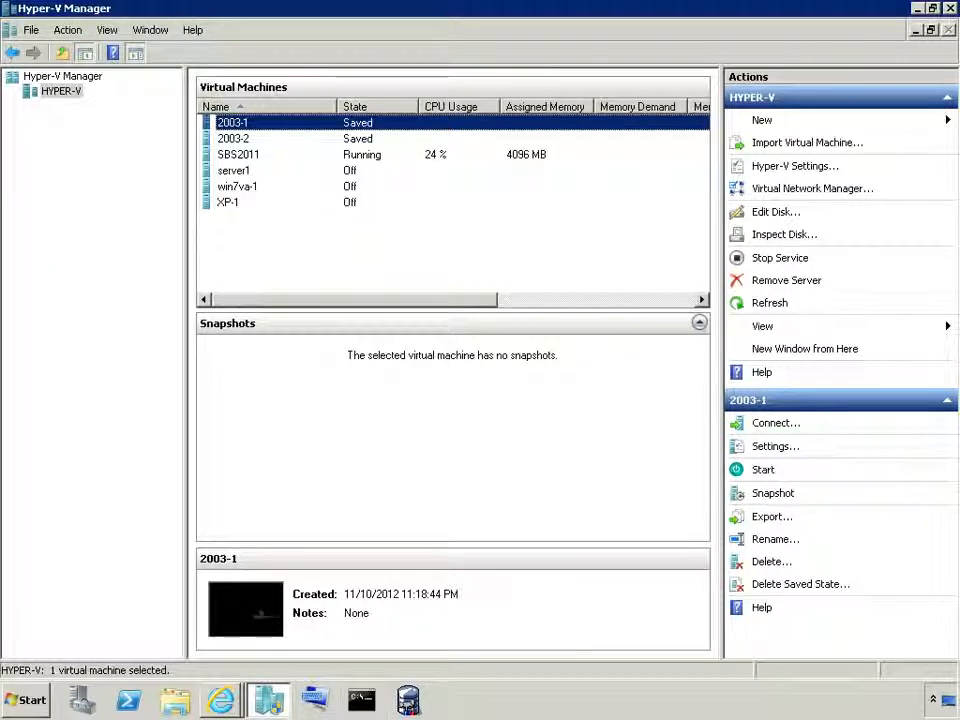
# Step: Return to the 10.0.0.231 remote session and view the details of each virtual machine on CONTOSOHOST2, ending on ContosoDC1
pyautogui.moveTo(225, 719)
pyautogui.click(325, 700)
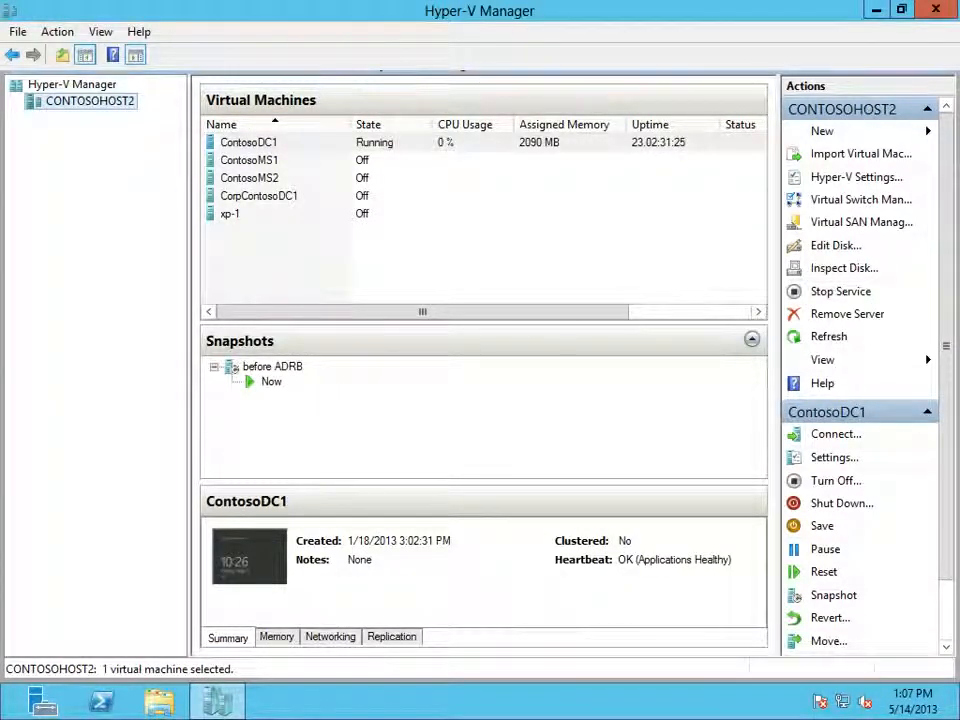
pyautogui.click(250, 160)
pyautogui.click(250, 178)
pyautogui.click(258, 196)
pyautogui.click(232, 214)
pyautogui.click(249, 142)
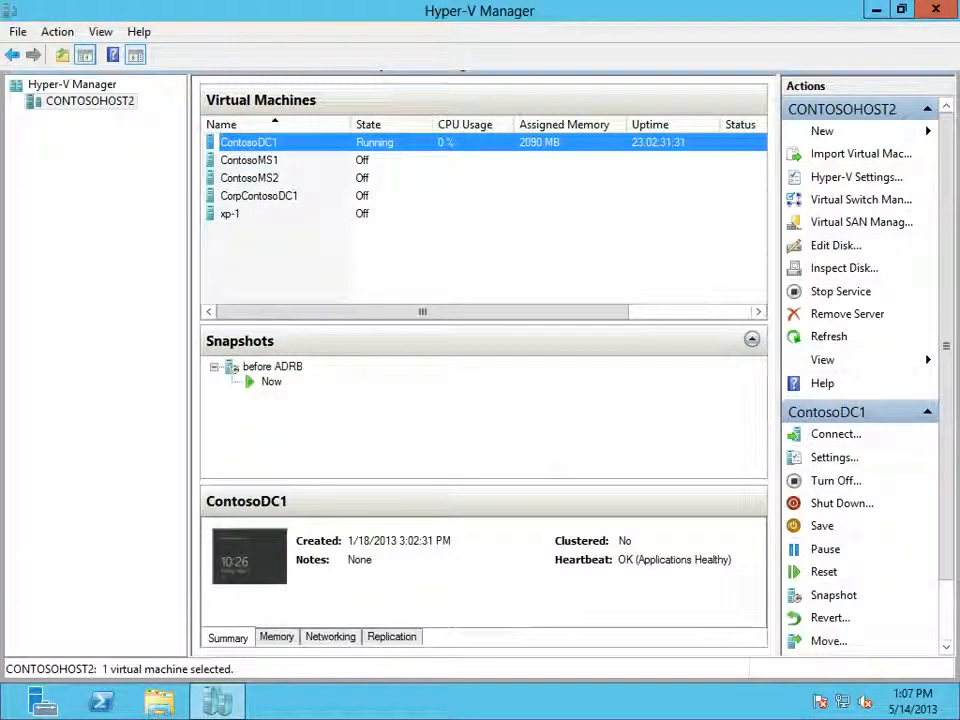
# Step: Start connecting Hyper-V Manager to another server and search the contoso.com directory for all computers
pyautogui.rightClick(76, 86)
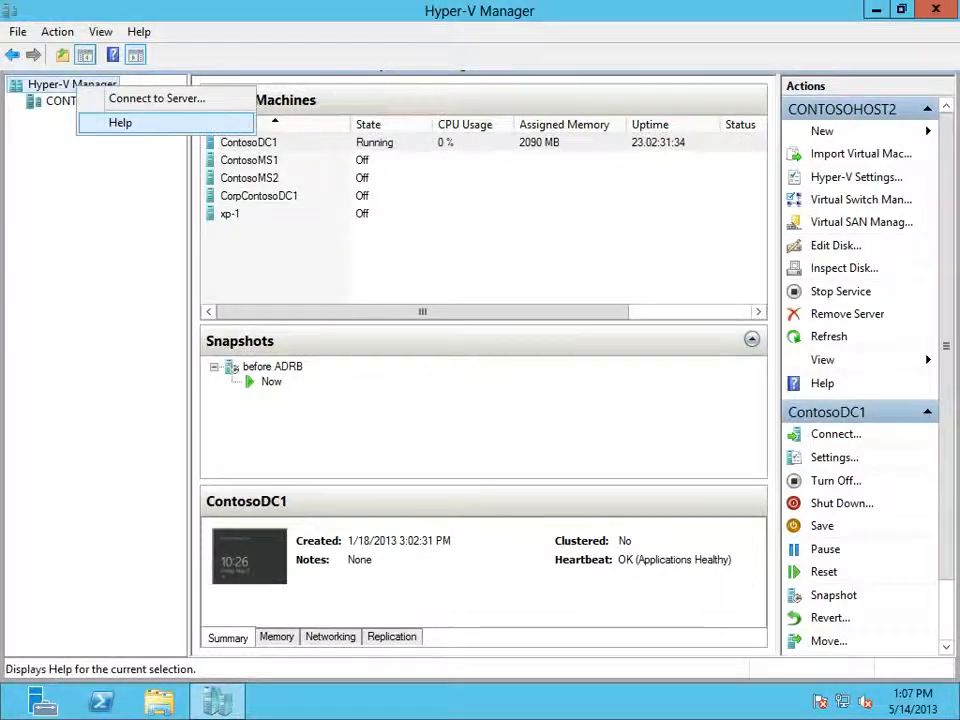
pyautogui.click(157, 99)
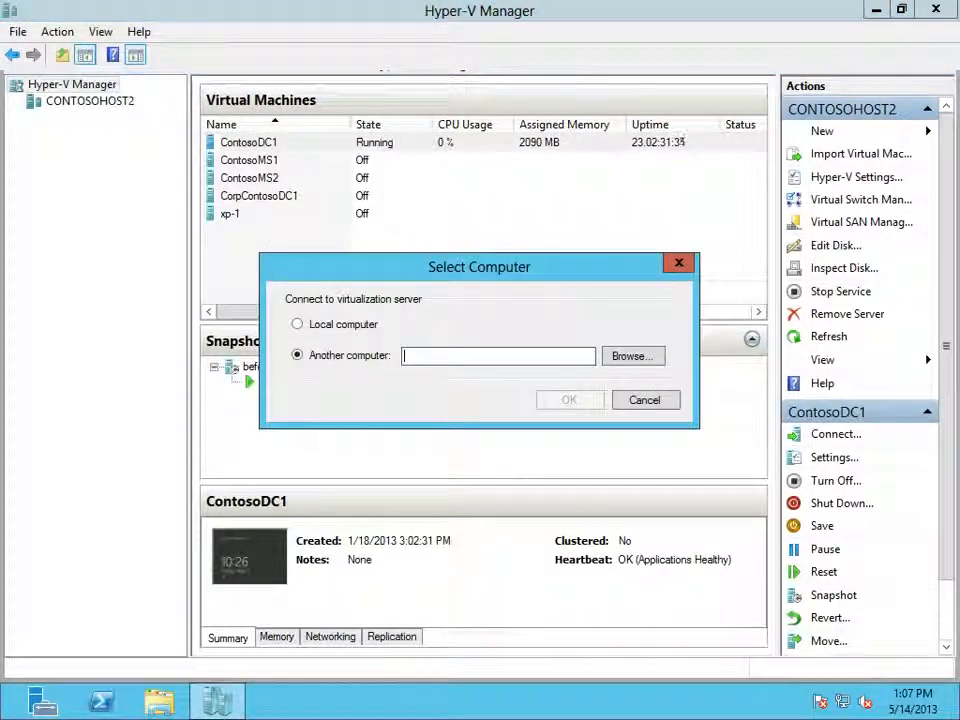
pyautogui.click(632, 356)
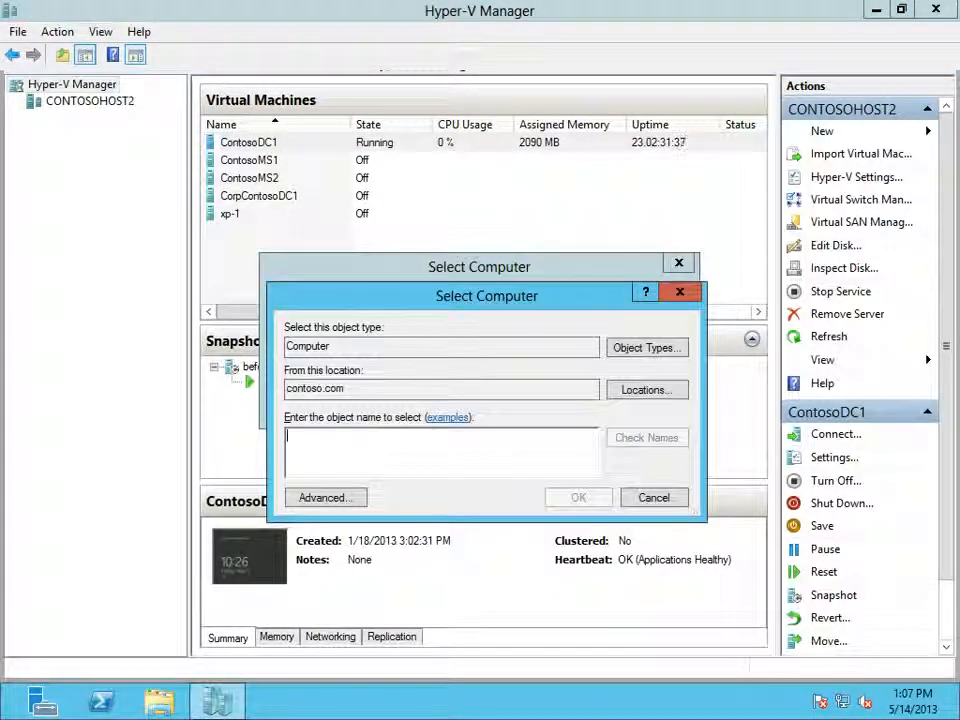
pyautogui.click(325, 497)
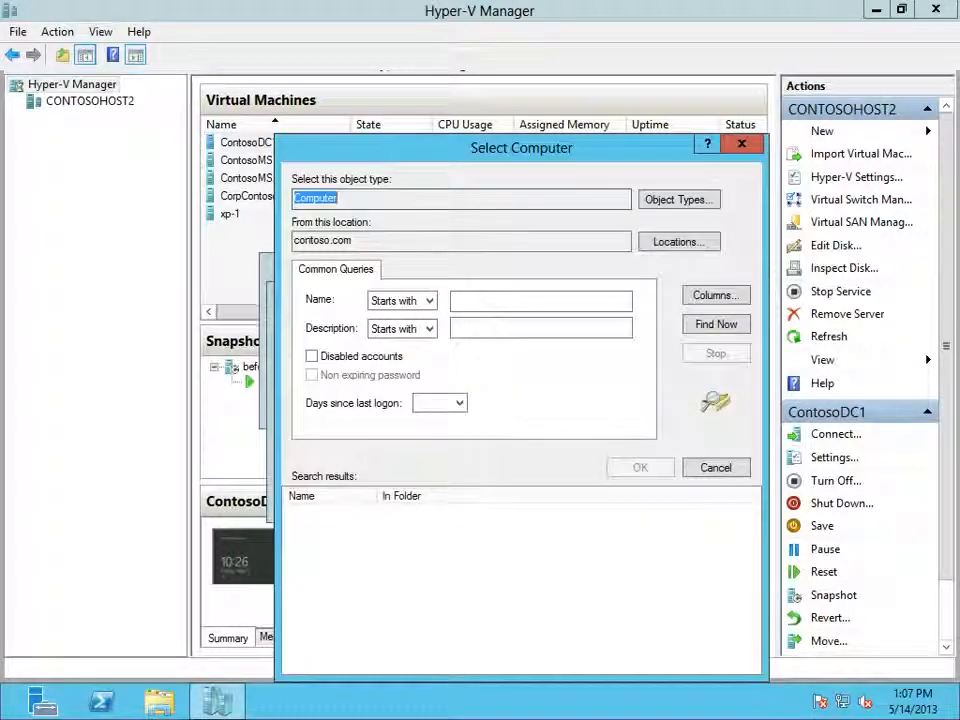
pyautogui.click(716, 324)
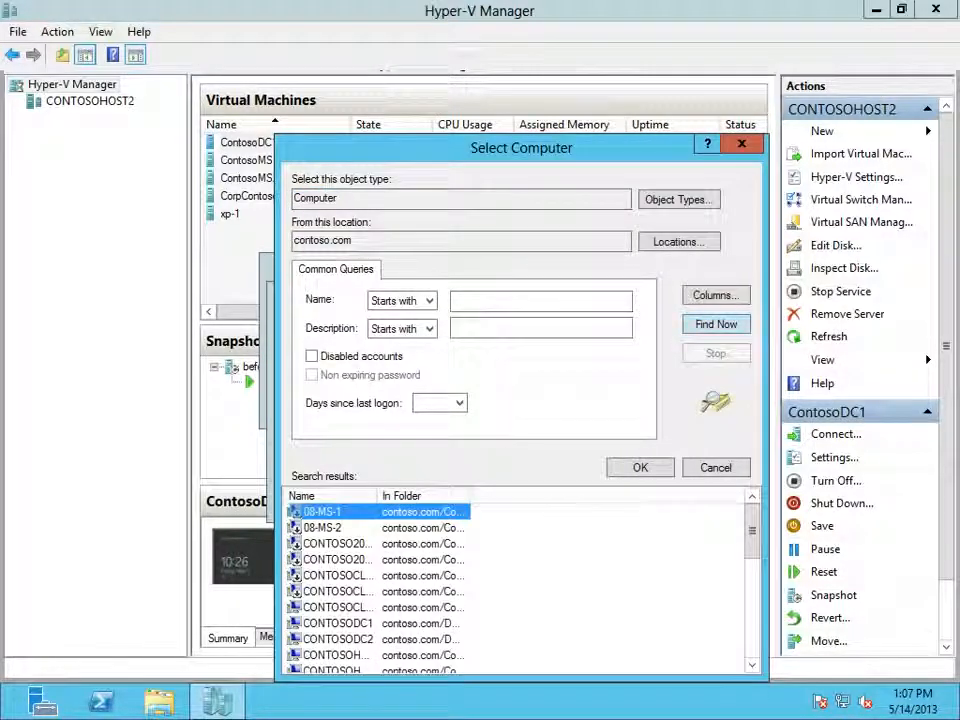
# Step: Widen the results' Name column, choose CONTOSOHOST3, and try to connect to it as a virtualization server
pyautogui.moveTo(378, 496); pyautogui.dragTo(480, 496)
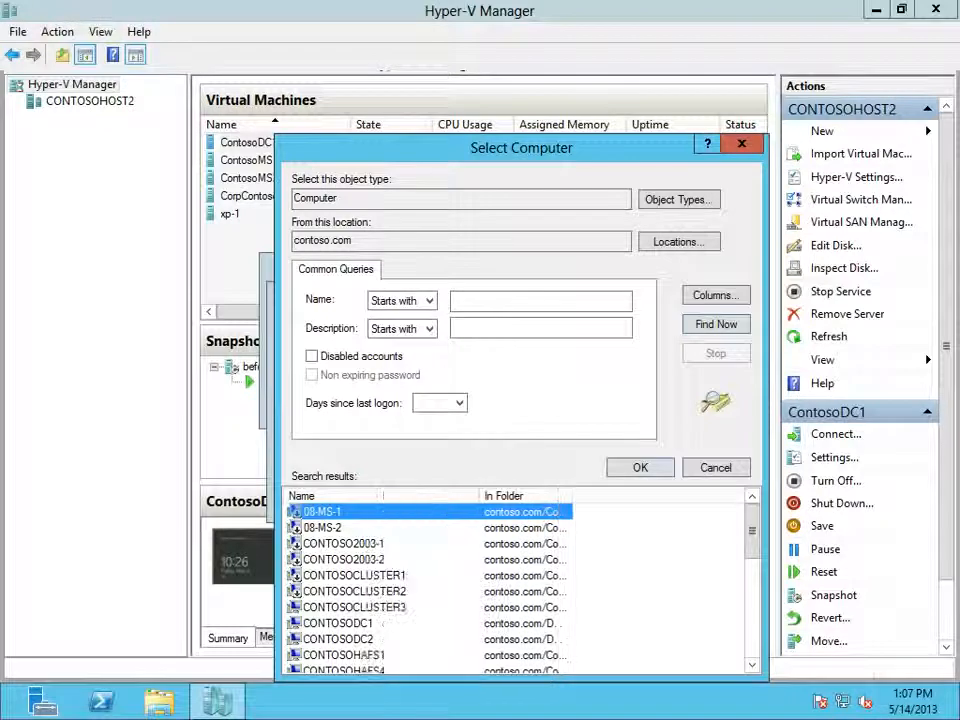
pyautogui.click(388, 591)
pyautogui.scroll(-4, 388, 591)
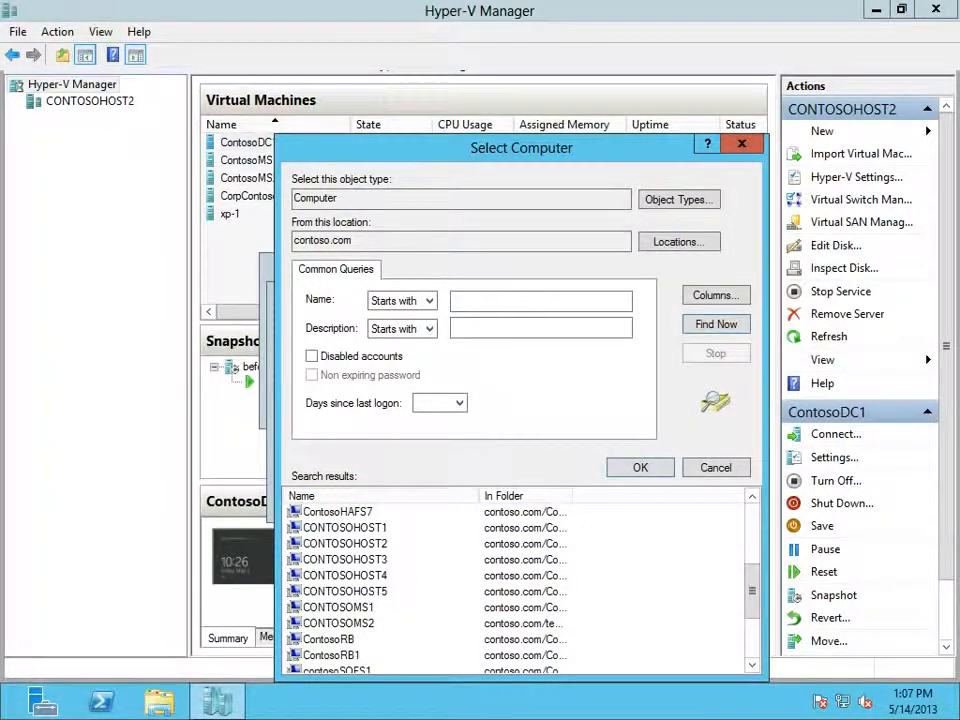
pyautogui.doubleClick(345, 560)
pyautogui.press('Return')
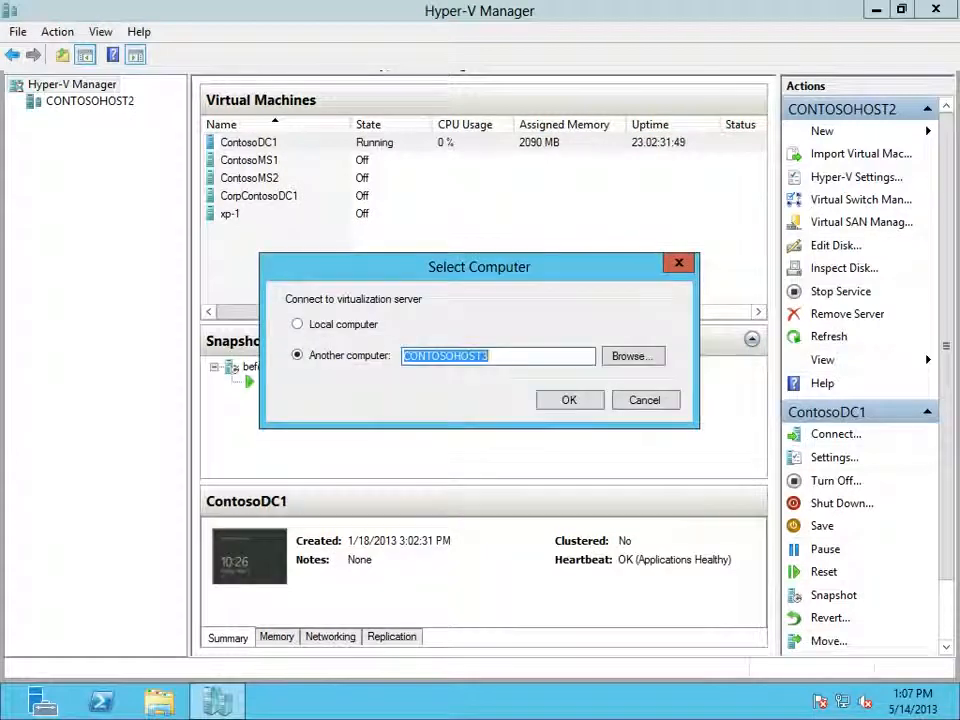
pyautogui.press('Return')
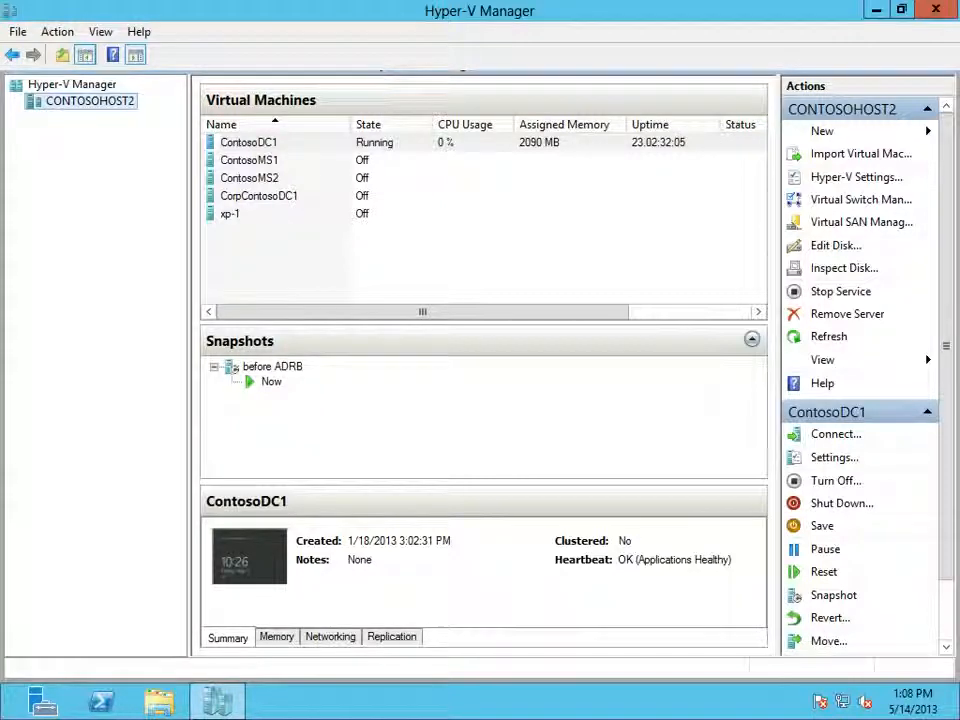
# Step: Look through the virtual machines on CONTOSOHOST2 during the connection attempt, and dismiss the CONTOSOHOST3 connection error
pyautogui.click(249, 160)
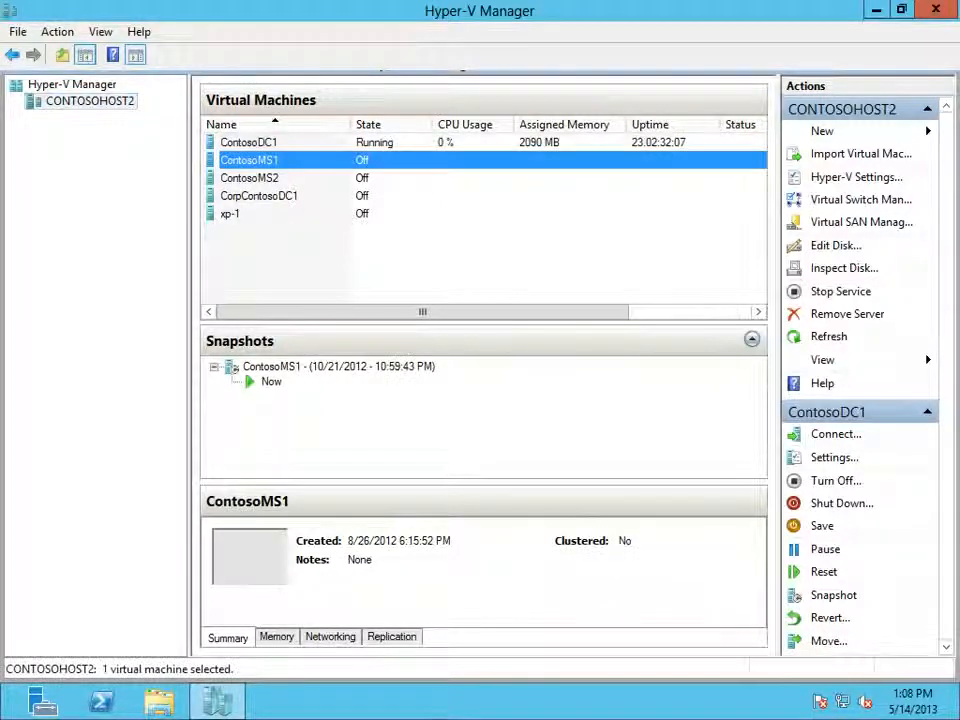
pyautogui.click(249, 178)
pyautogui.click(259, 196)
pyautogui.click(249, 214)
pyautogui.click(249, 178)
pyautogui.click(249, 160)
pyautogui.click(249, 142)
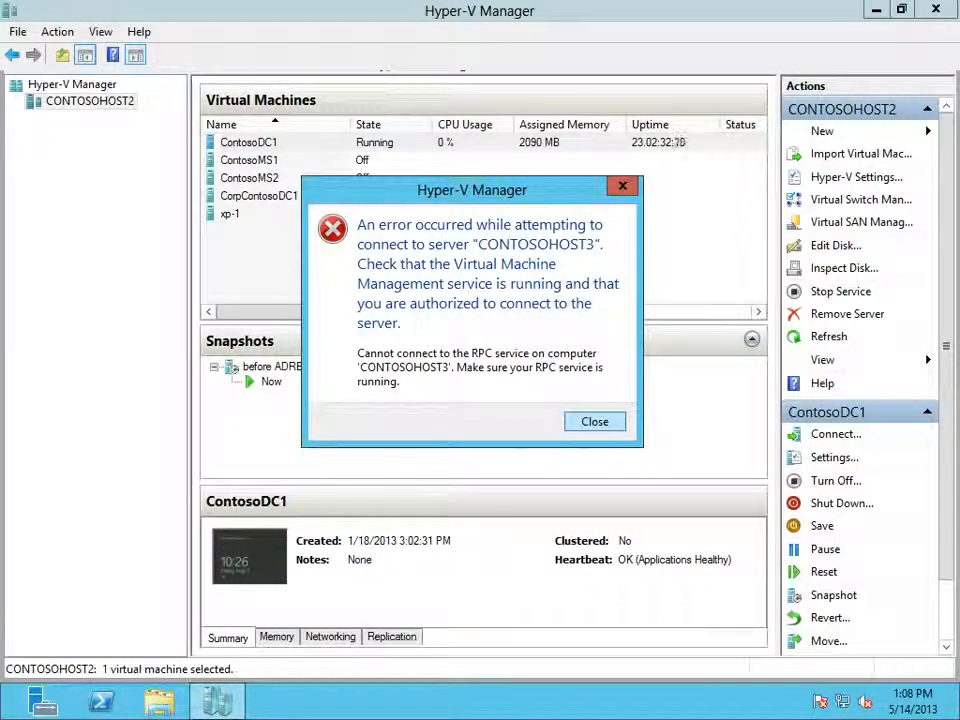
pyautogui.press('Return')
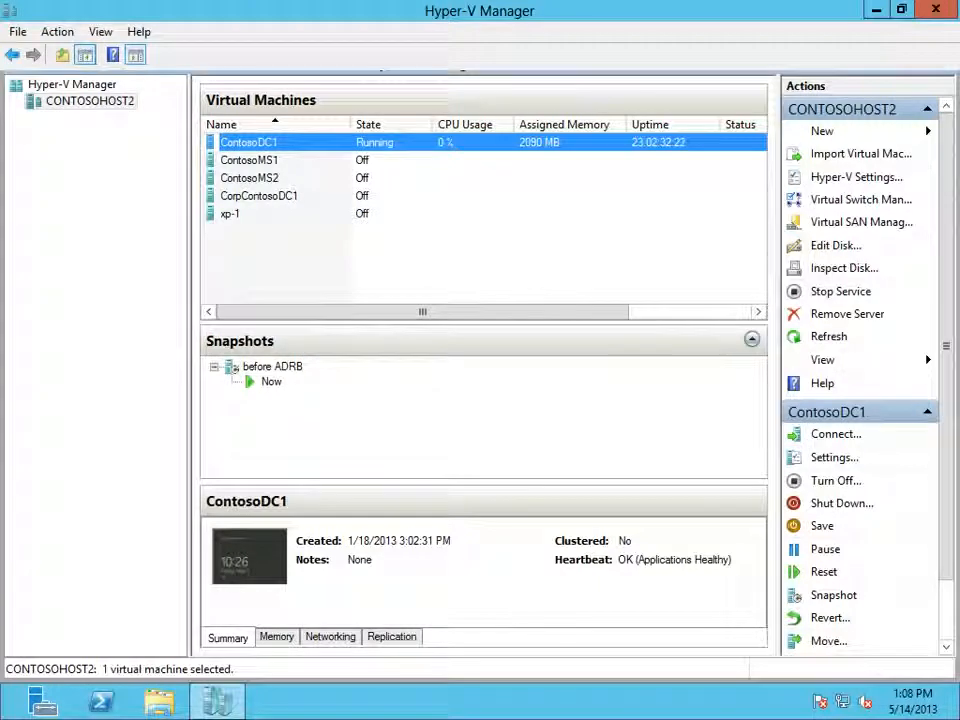
pyautogui.click(249, 160)
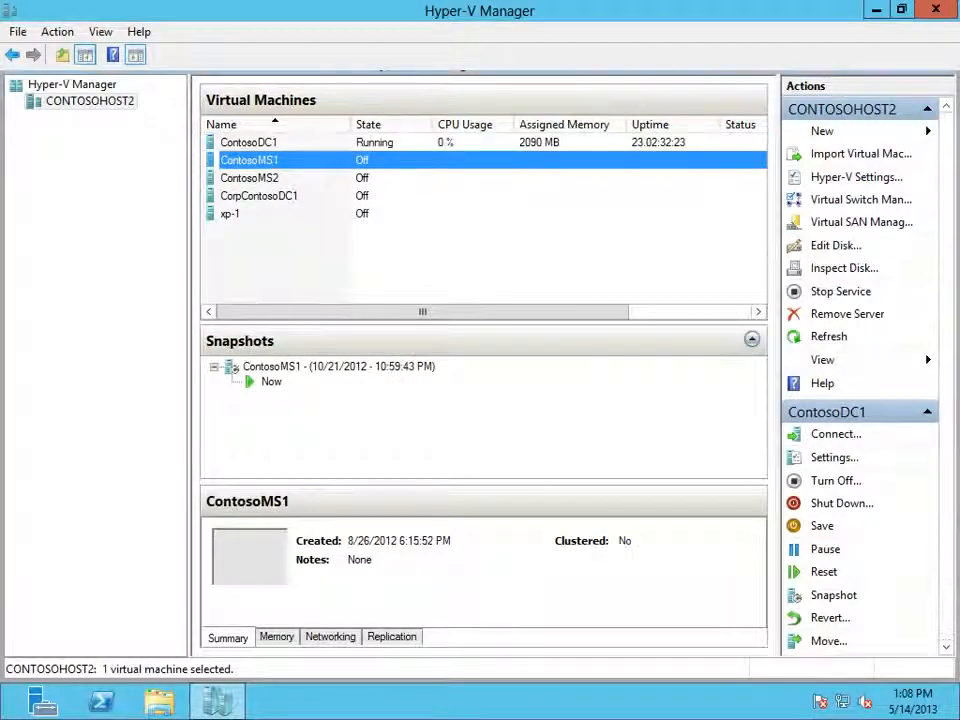
pyautogui.click(249, 142)
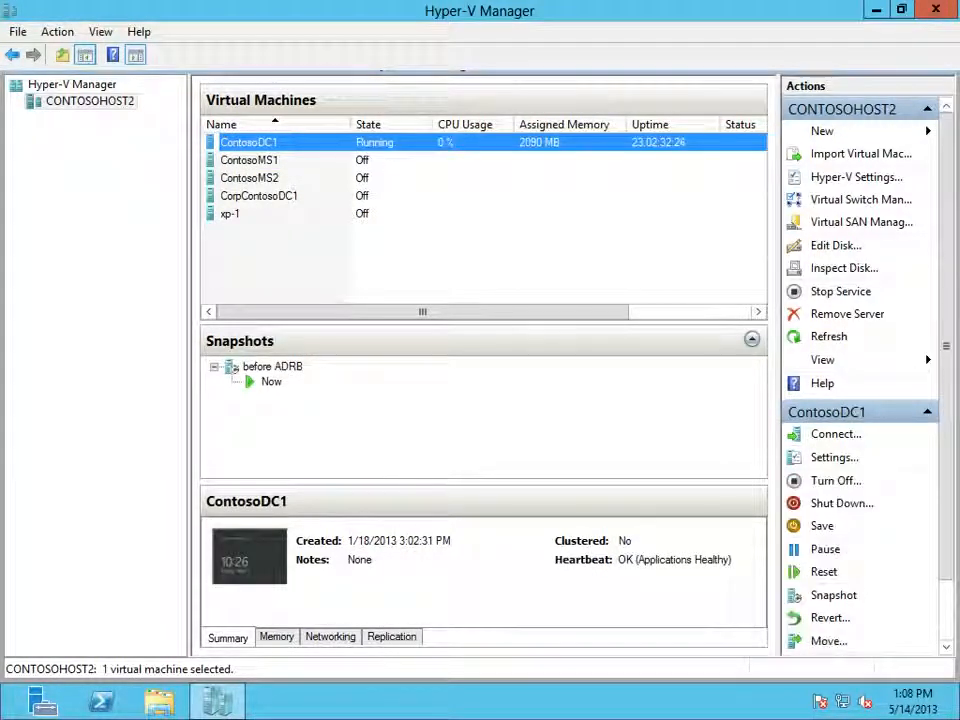
pyautogui.click(249, 160)
pyautogui.click(249, 178)
pyautogui.click(249, 142)
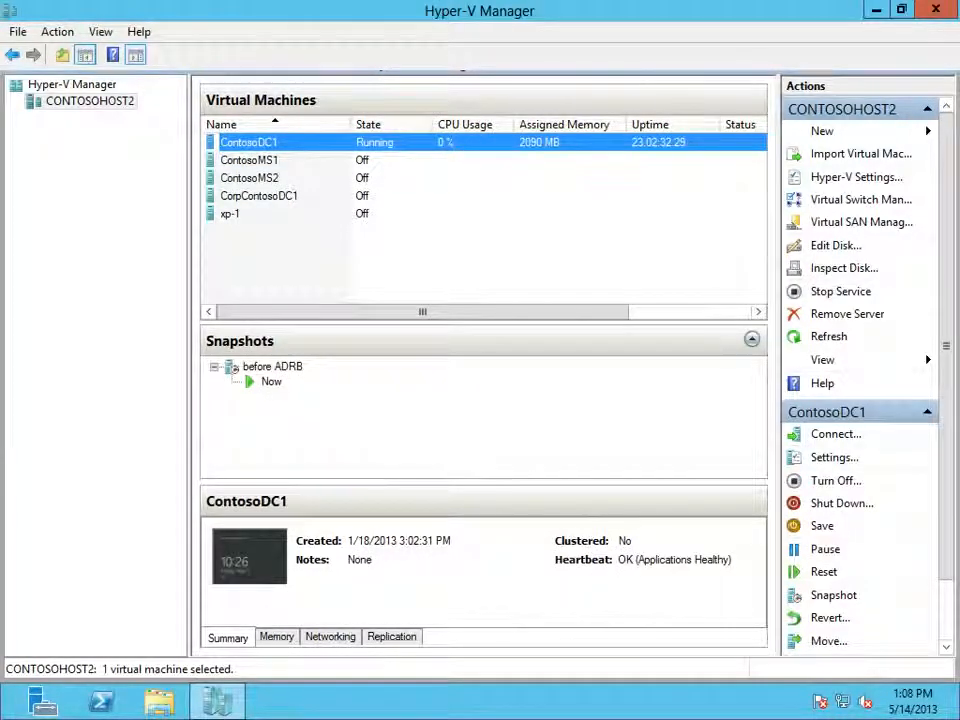
# Step: Switch to the 10.0.0.8 remote session and view the details of SBS2011, 2003-2, server1, win7va-1 and XP-1
pyautogui.moveTo(227, 718)
pyautogui.click(118, 702)
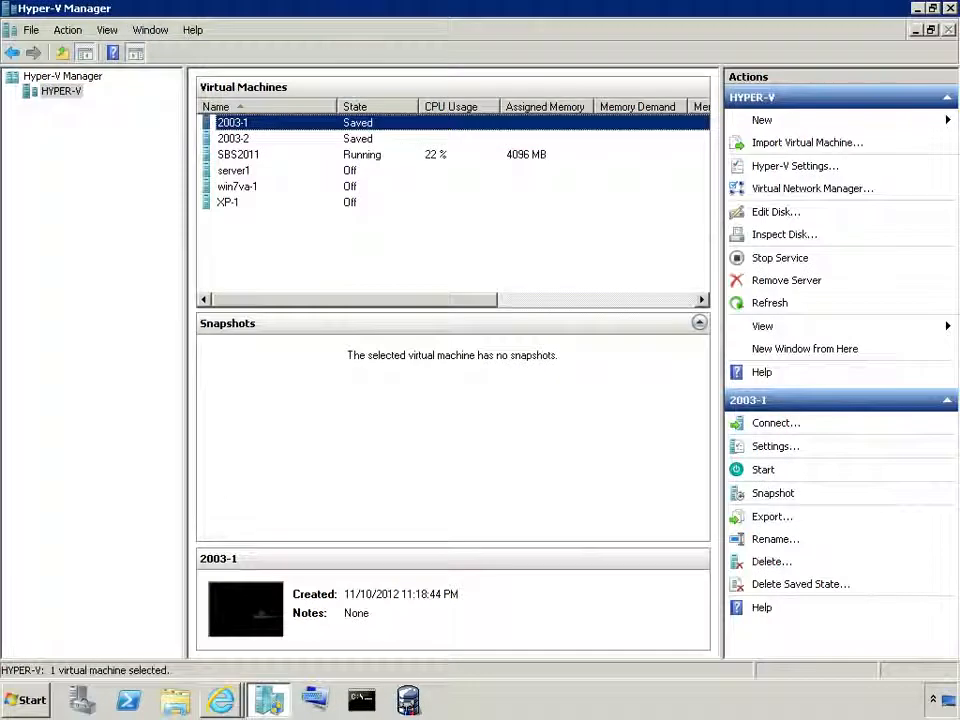
pyautogui.click(238, 155)
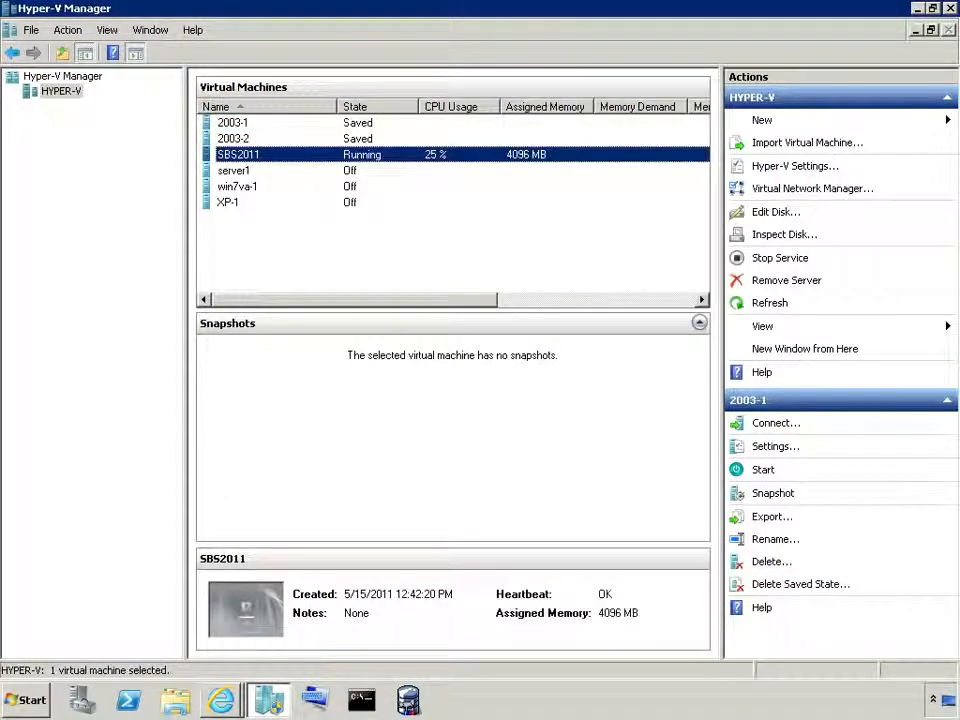
pyautogui.click(234, 139)
pyautogui.click(234, 171)
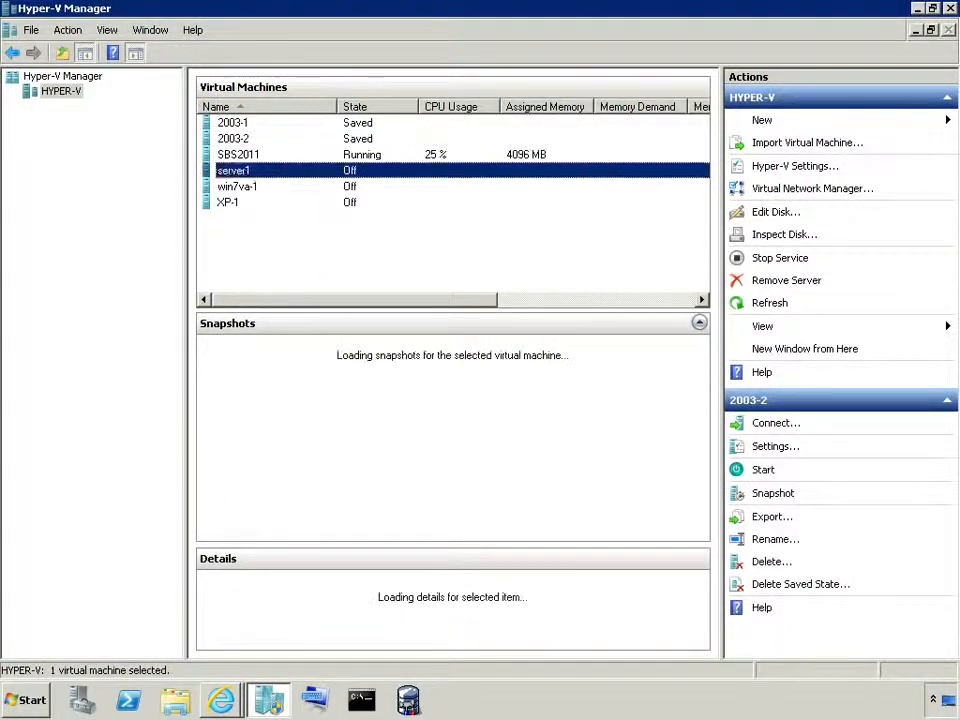
pyautogui.click(237, 187)
pyautogui.click(229, 203)
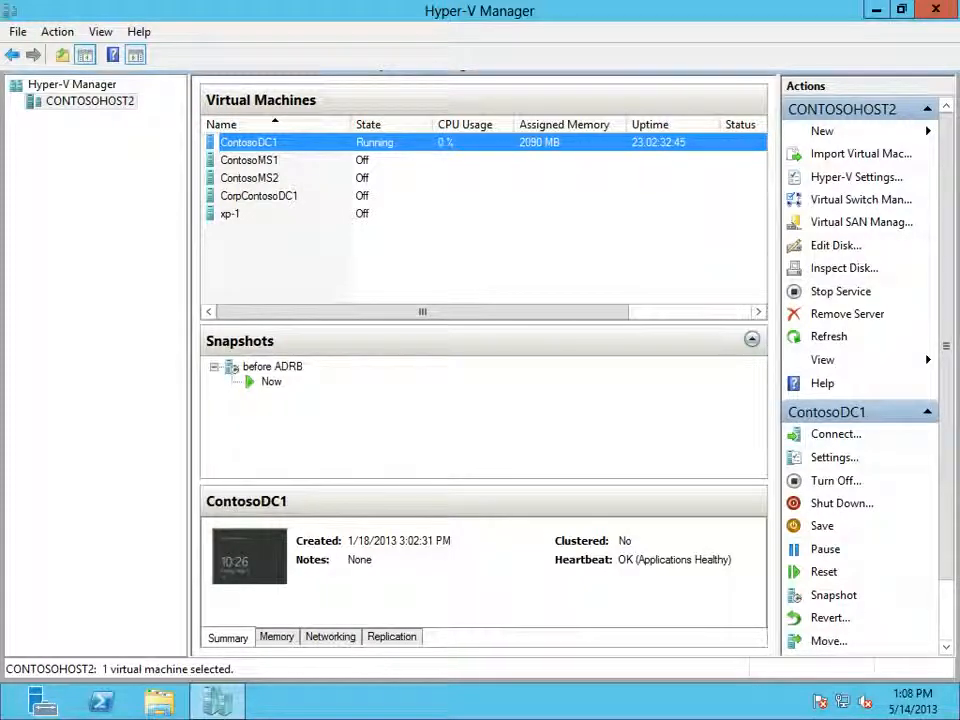
# Step: Review ContosoDC1's memory, networking and replication details on CONTOSOHOST2, and return to its summary
pyautogui.click(276, 636)
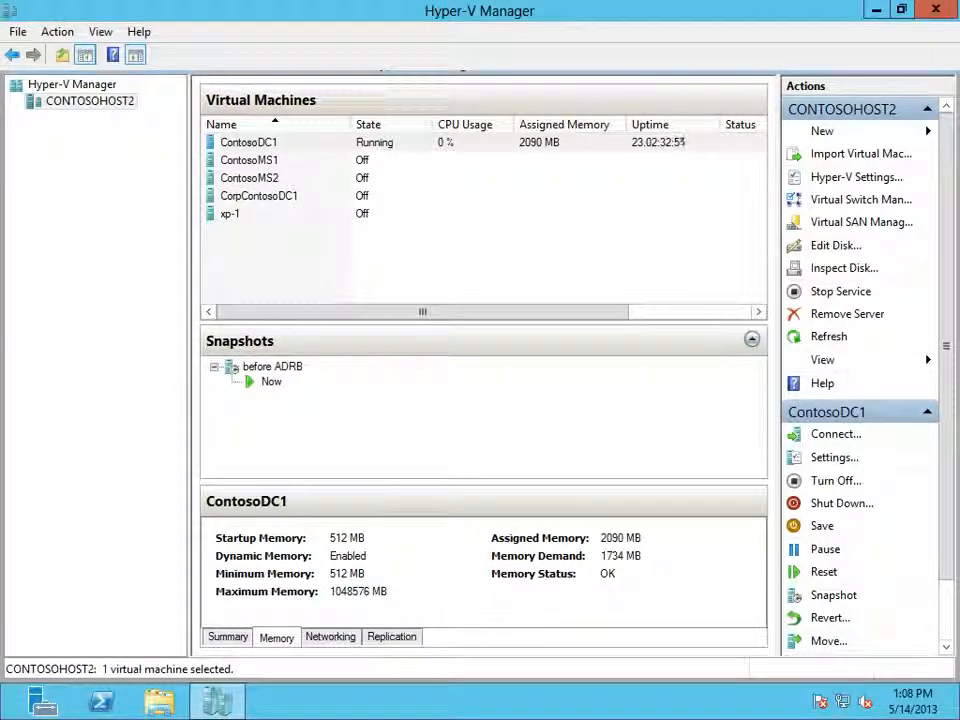
pyautogui.click(330, 637)
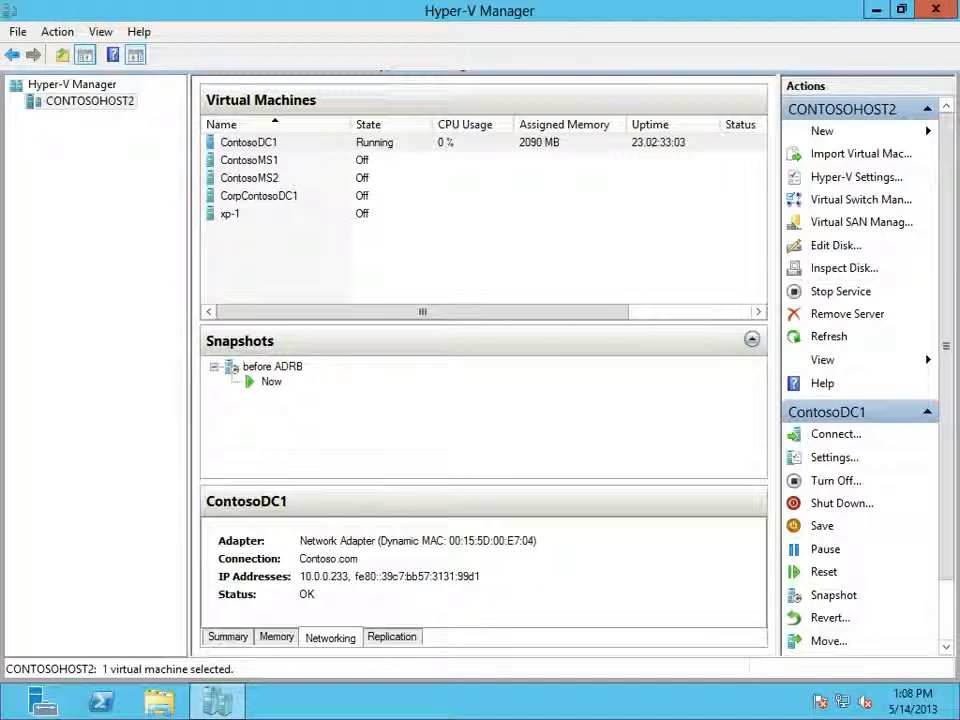
pyautogui.click(392, 637)
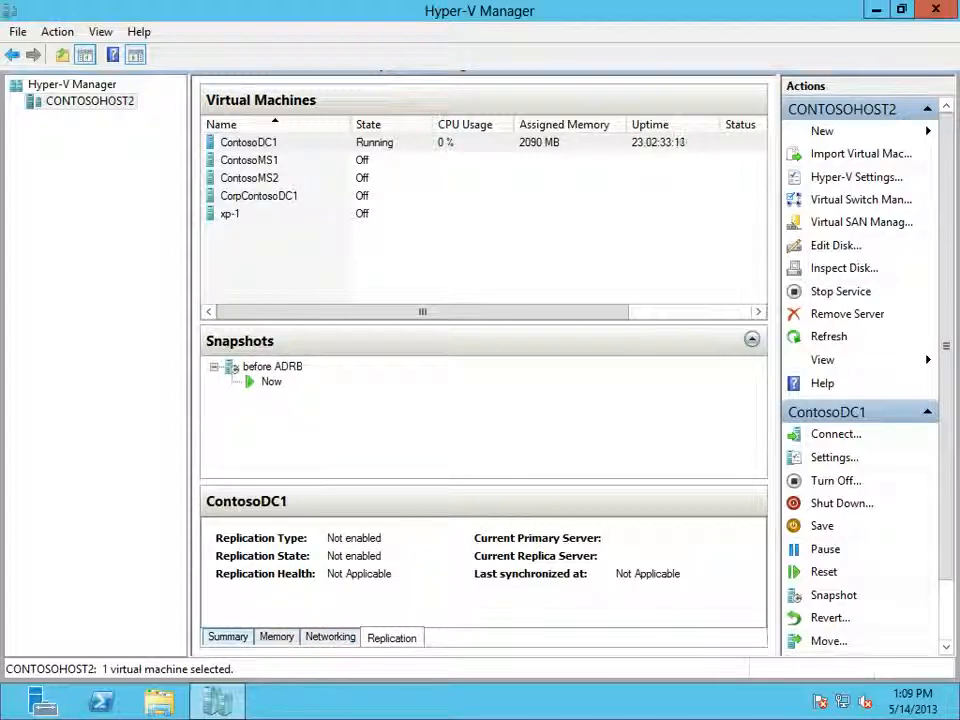
pyautogui.click(228, 637)
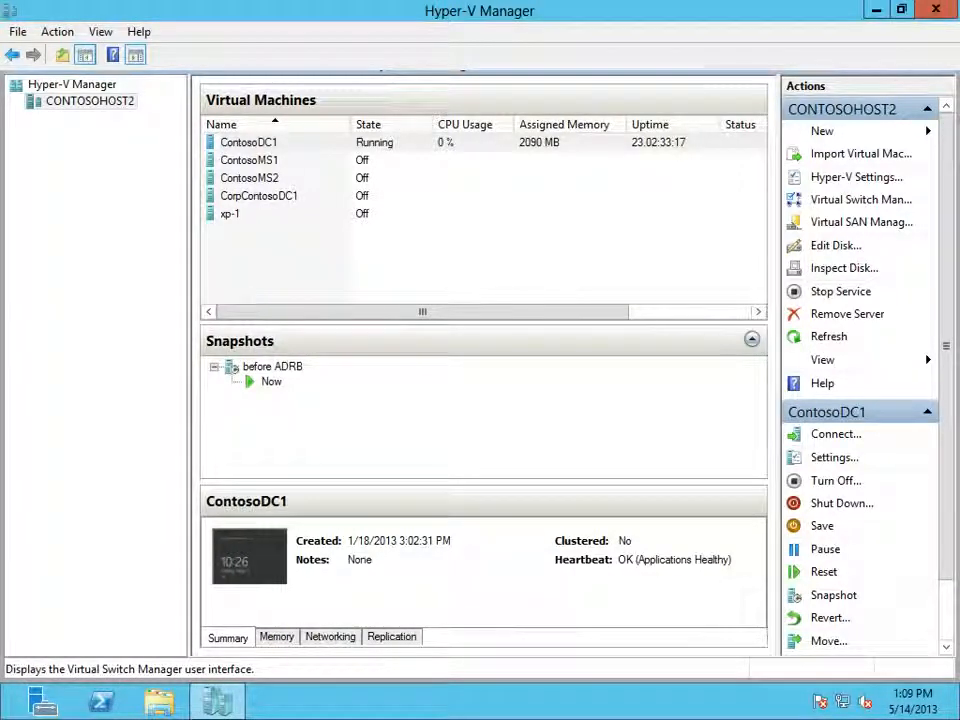
# Step: Open the Virtual Switch Manager for CONTOSOHOST2, view the Internal, Private and External switch types, and close it without changes
pyautogui.click(860, 199)
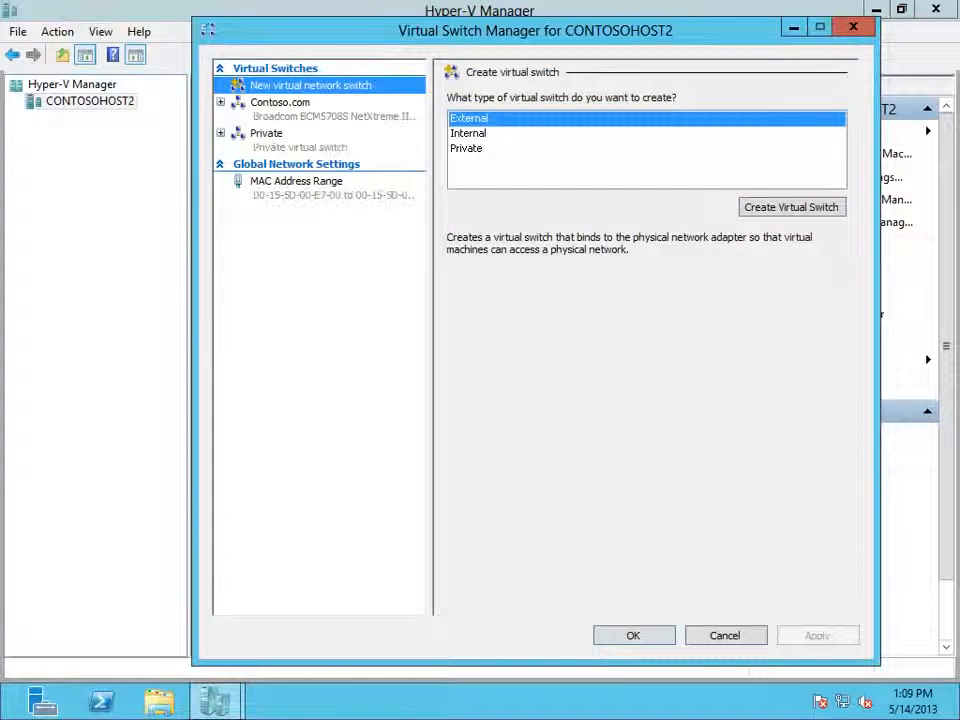
pyautogui.click(469, 133)
pyautogui.click(468, 148)
pyautogui.click(469, 118)
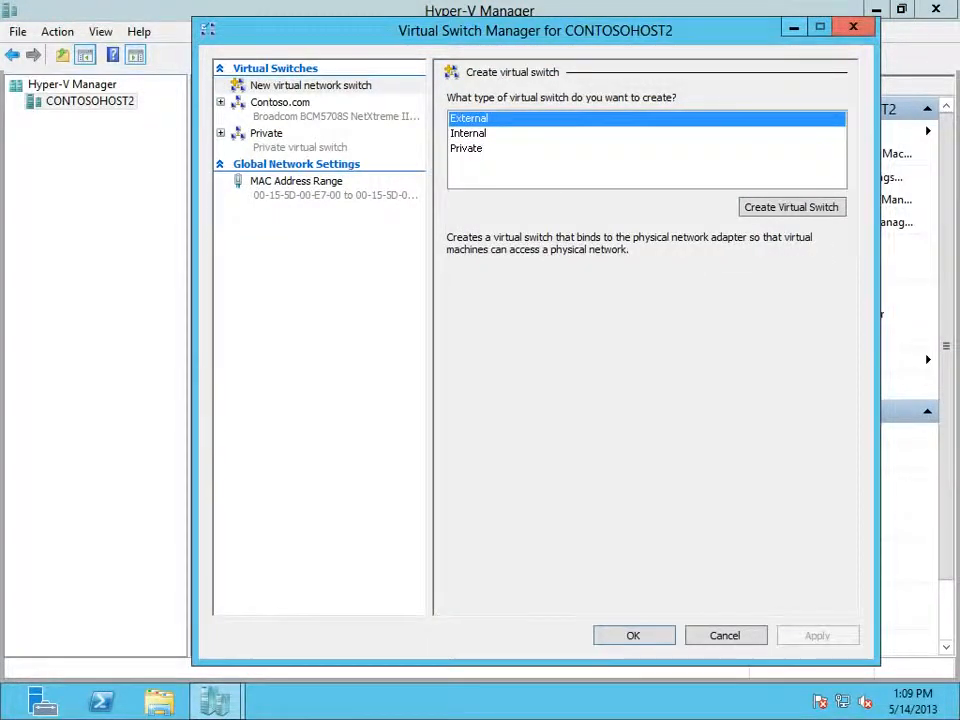
pyautogui.press('Escape')
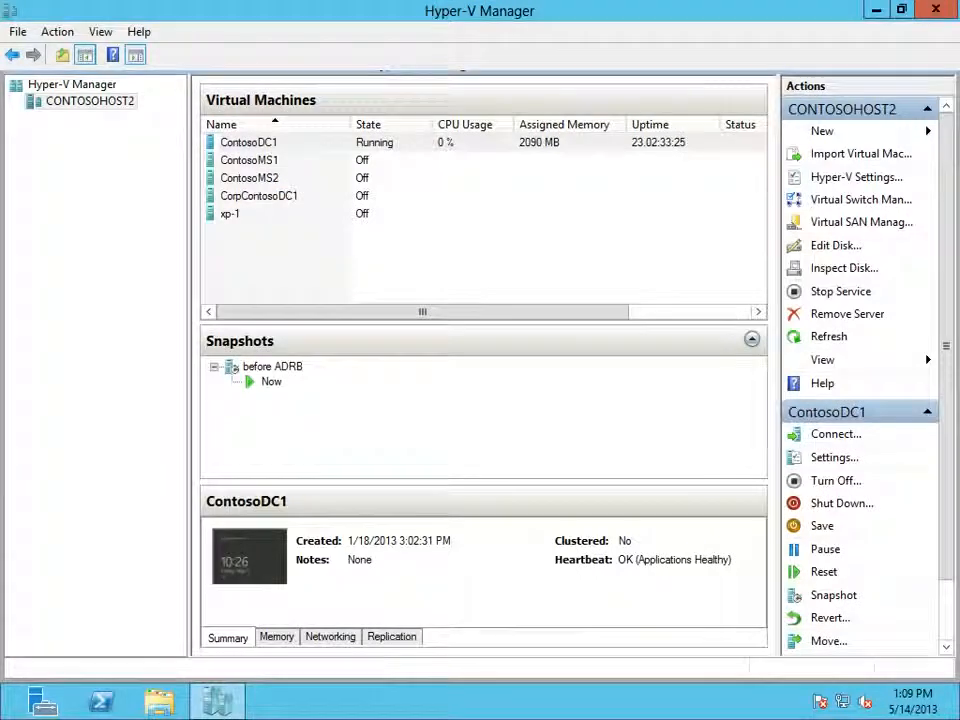
# Step: Open the Hyper-V Settings for CONTOSOHOST2, leave them open, and switch to the remote session on the HYPER-V host
pyautogui.click(850, 177)
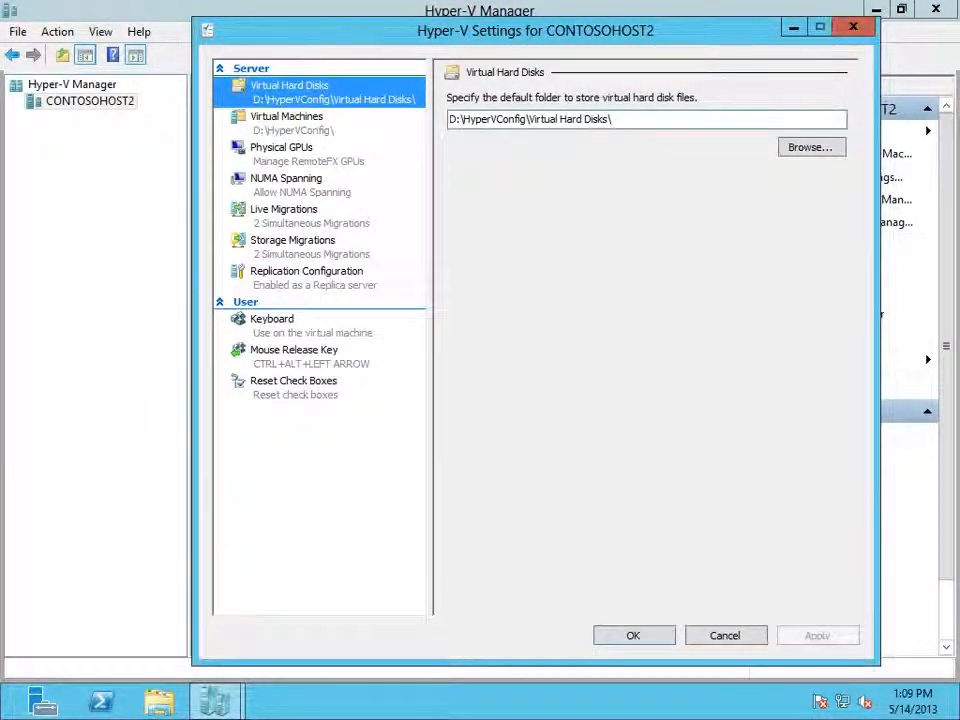
pyautogui.moveTo(224, 718)
pyautogui.click(122, 702)
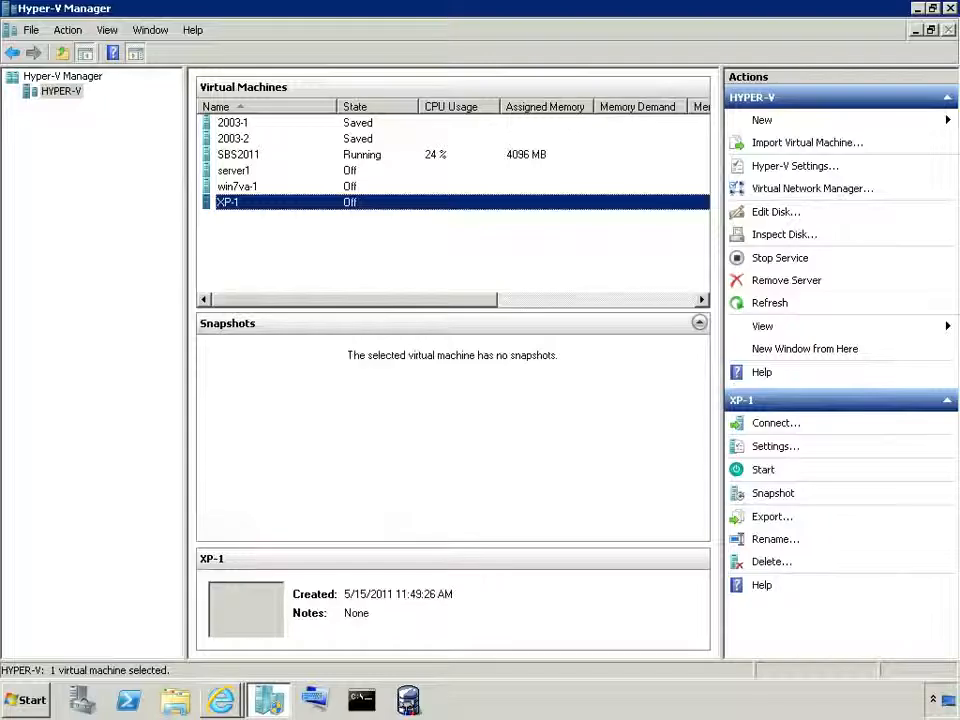
# Step: View the Import Virtual Machine options and the Virtual Network Manager on HYPER-V, closing both without changes
pyautogui.click(807, 142)
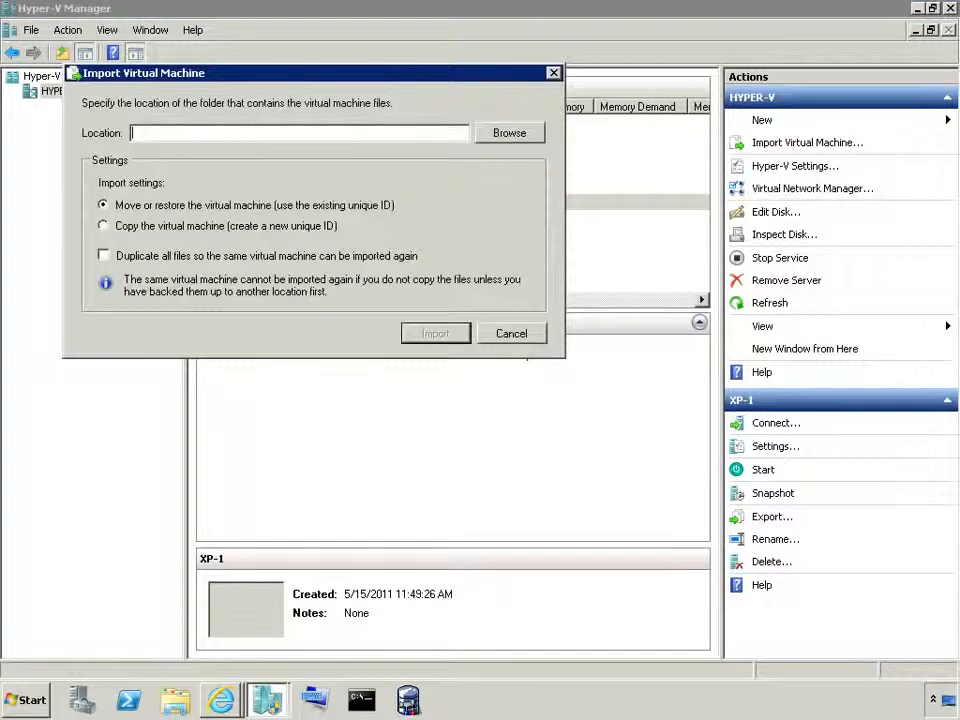
pyautogui.press('Escape')
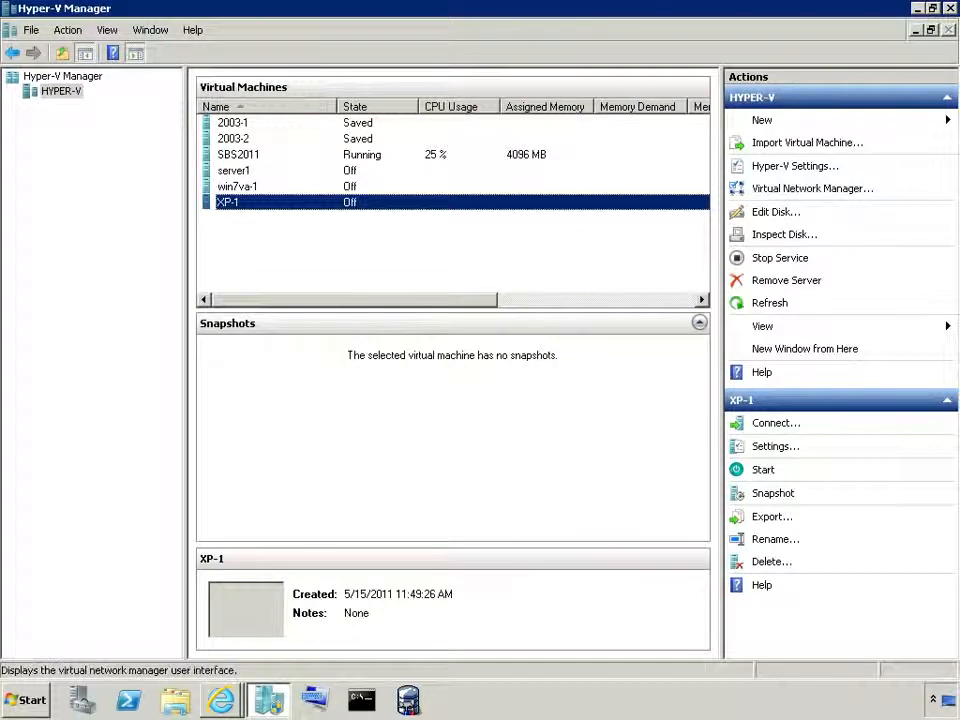
pyautogui.click(812, 188)
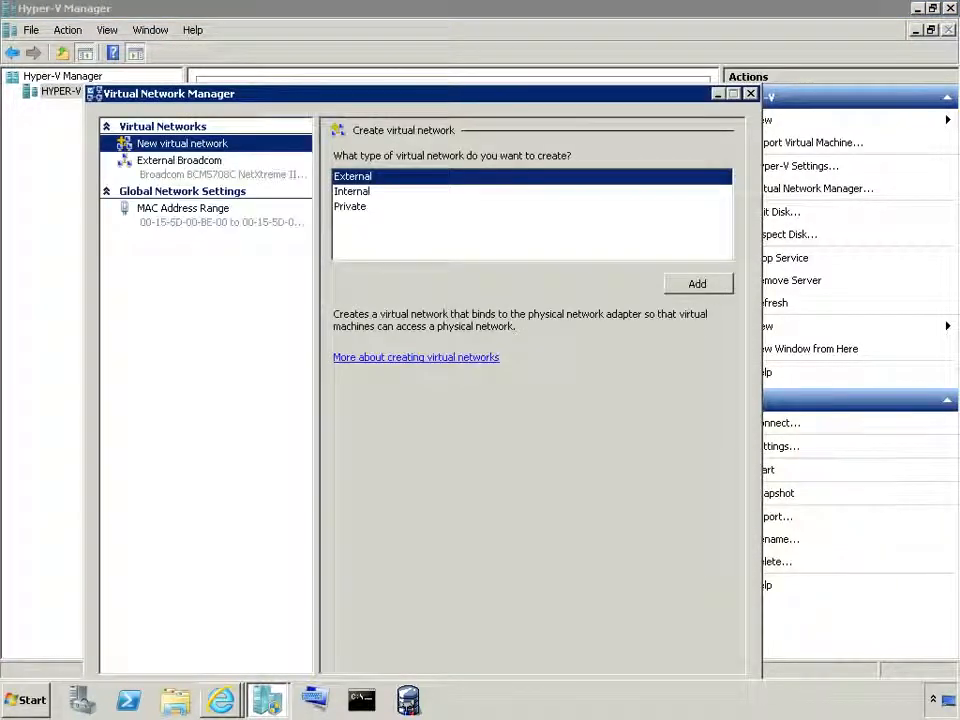
pyautogui.press('Escape')
# Step: Open Hyper-V Settings on HYPER-V beside the CONTOSOHOST2 settings, and view the User Credentials and Delete Saved Credentials pages
pyautogui.click(800, 166)
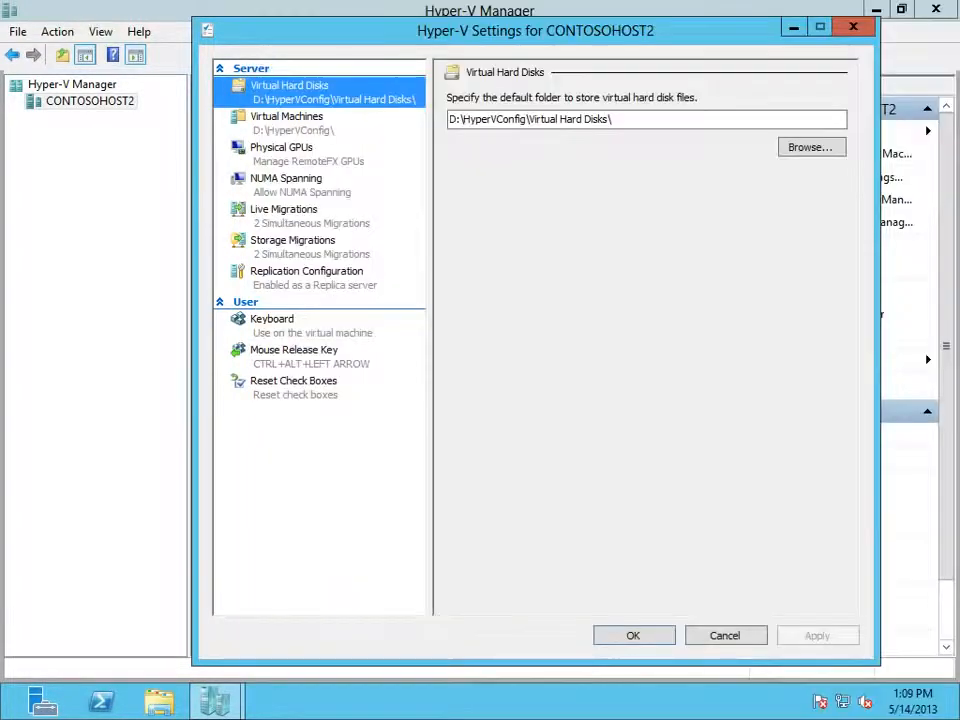
pyautogui.moveTo(535, 31); pyautogui.dragTo(362, 28)
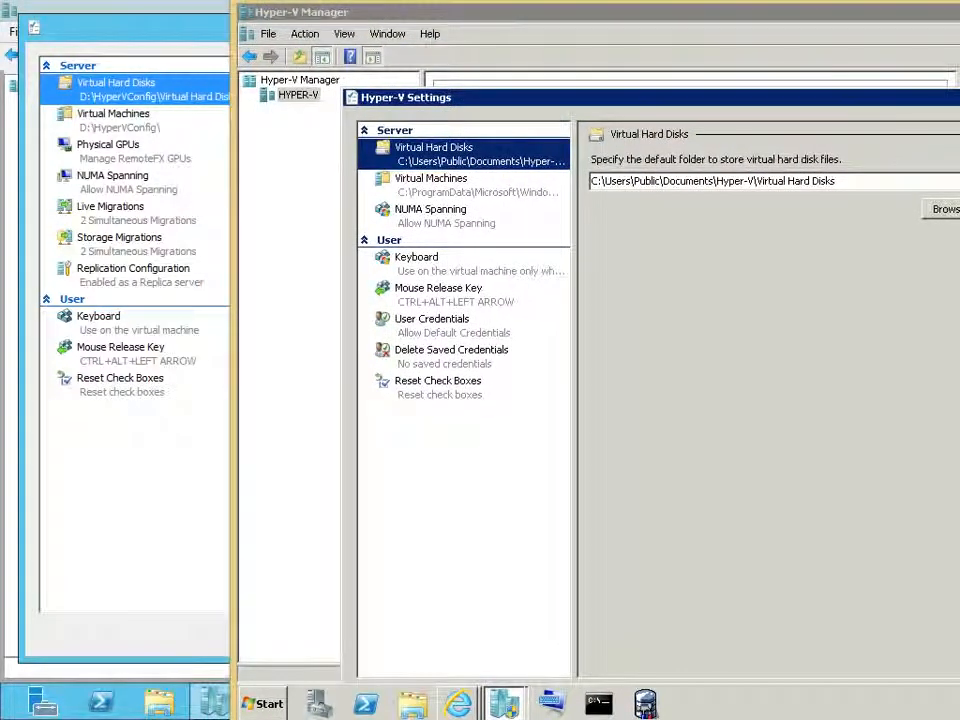
pyautogui.click(432, 320)
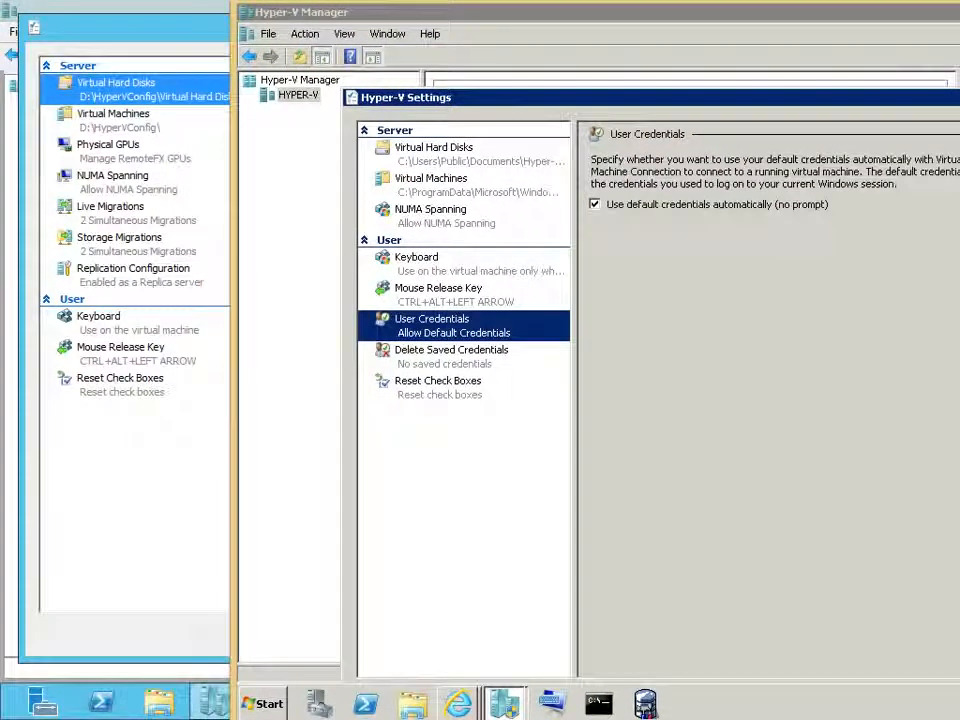
pyautogui.click(451, 356)
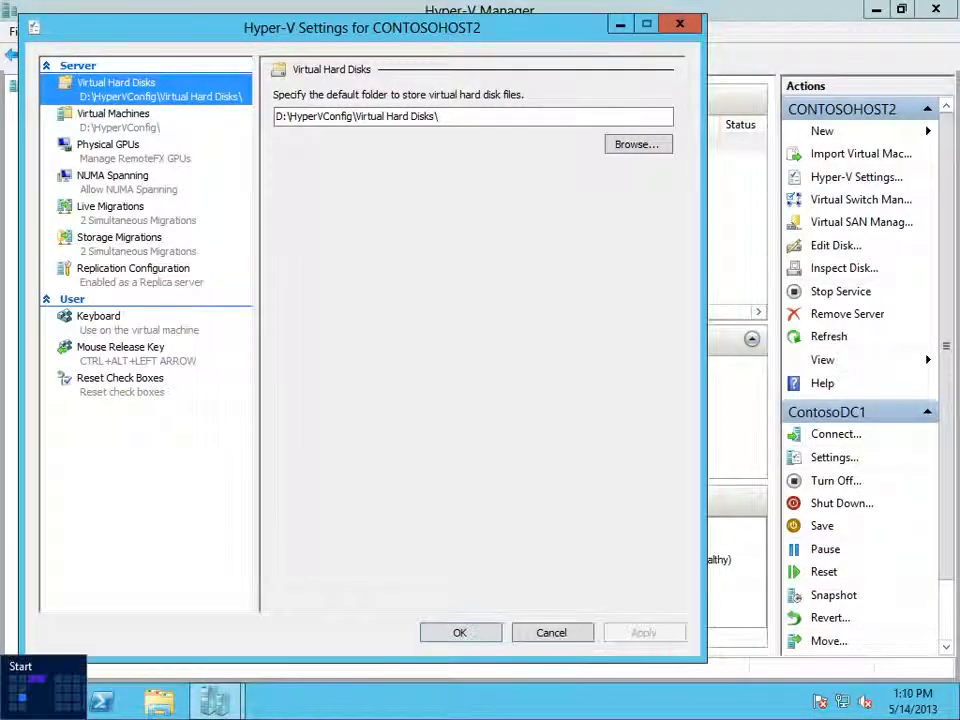
pyautogui.click(5, 714)
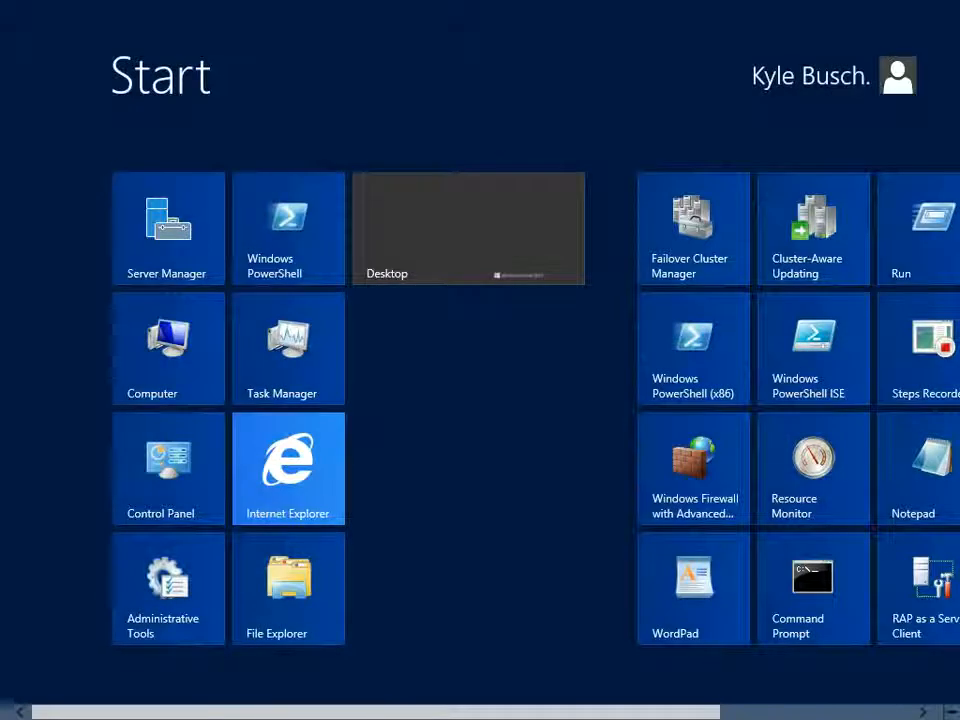
pyautogui.click(288, 588)
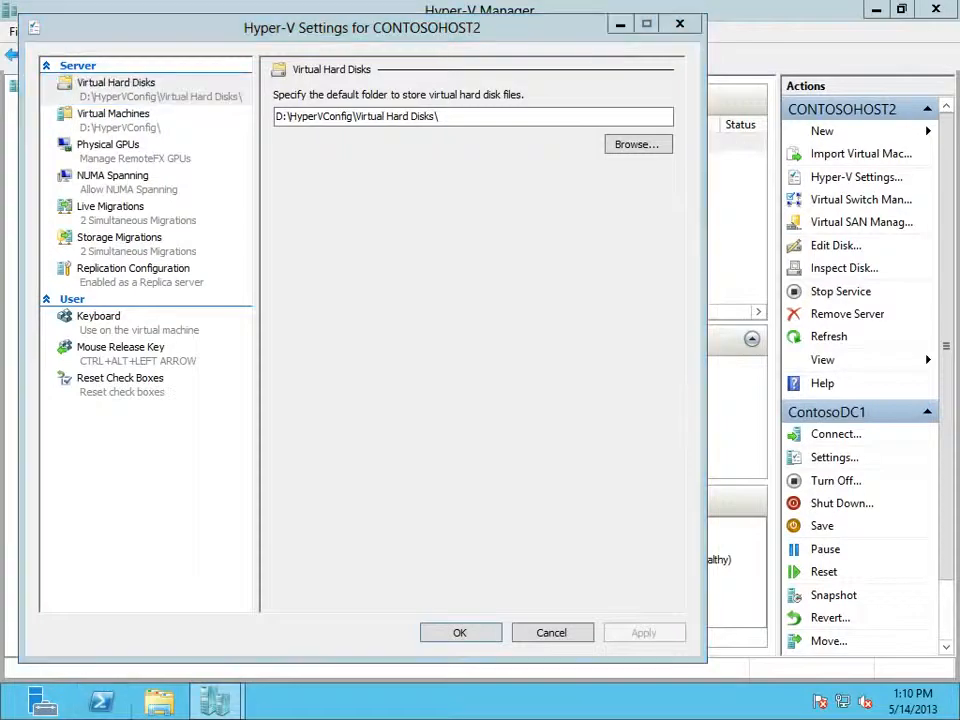
pyautogui.click(836, 80)
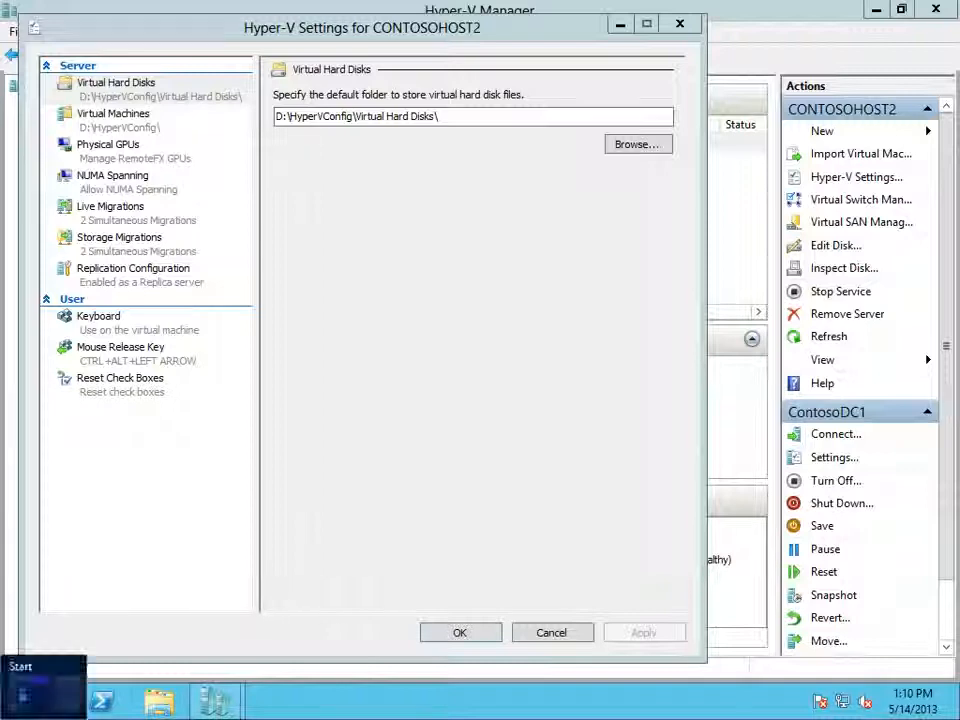
pyautogui.click(160, 703)
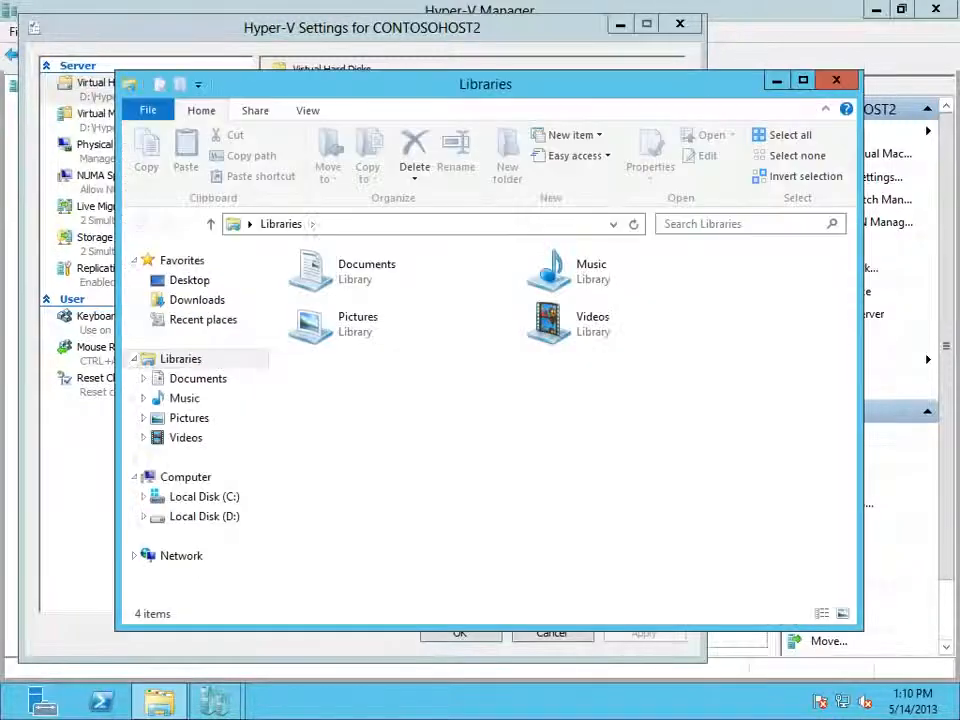
pyautogui.rightClick(185, 477)
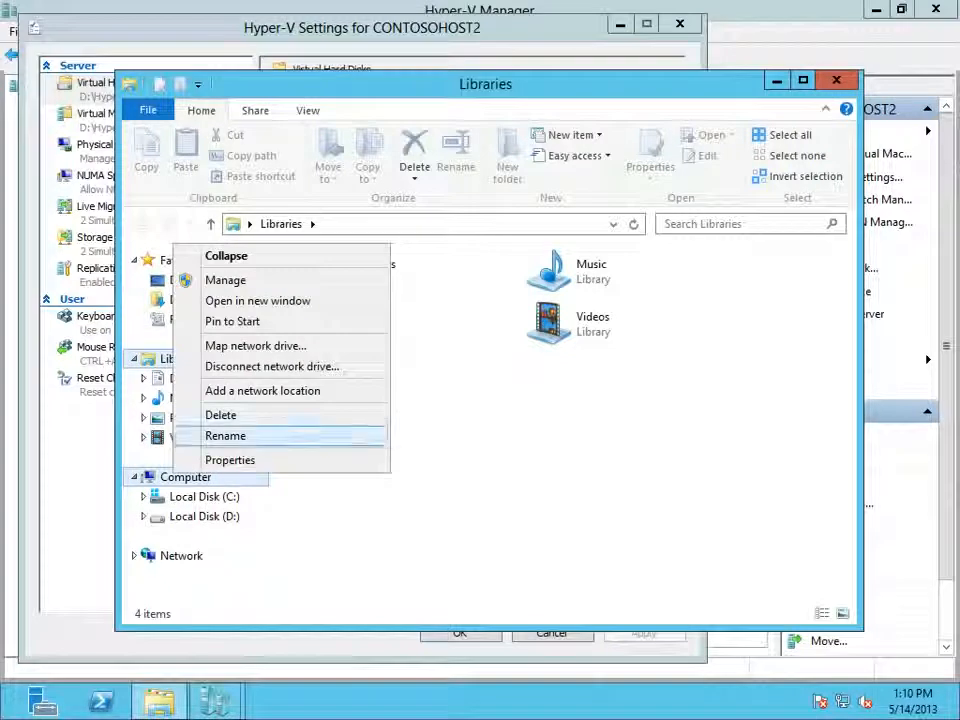
pyautogui.click(226, 280)
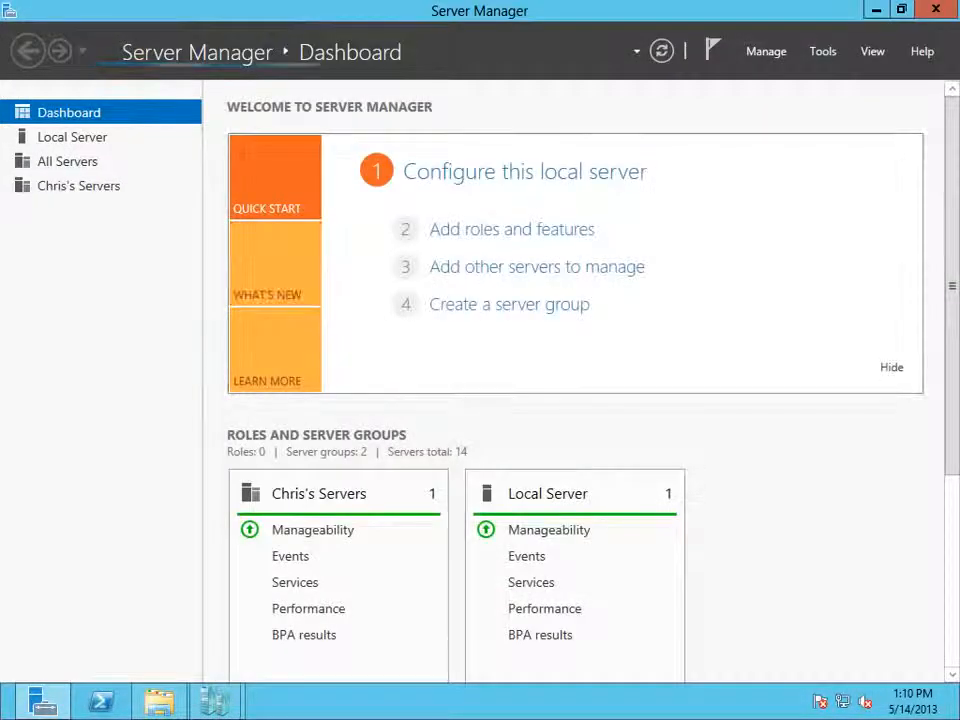
pyautogui.click(823, 51)
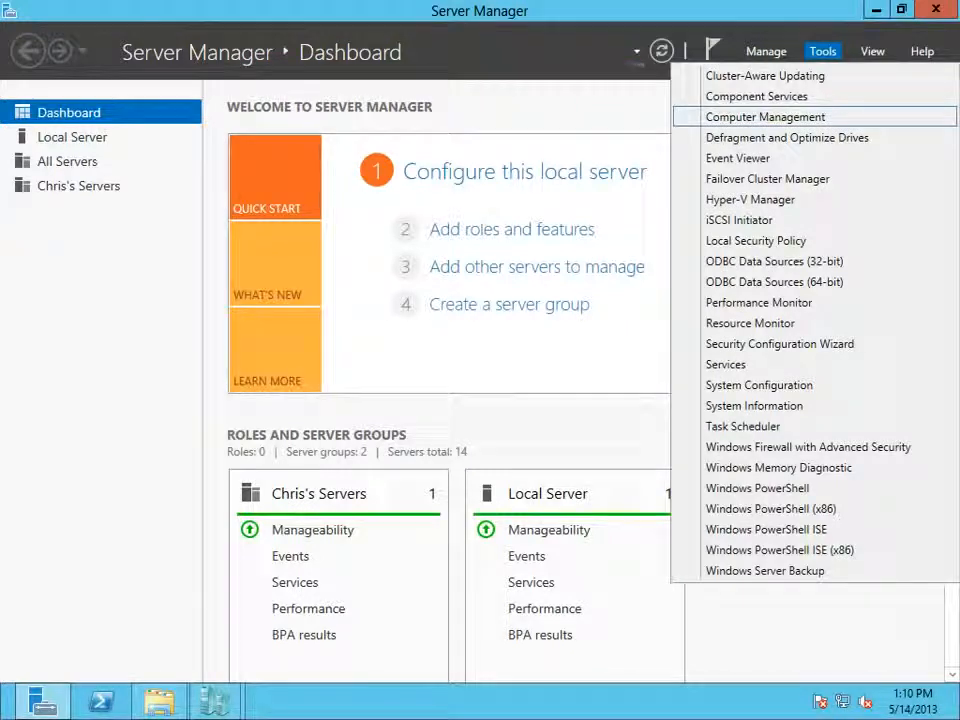
pyautogui.click(765, 117)
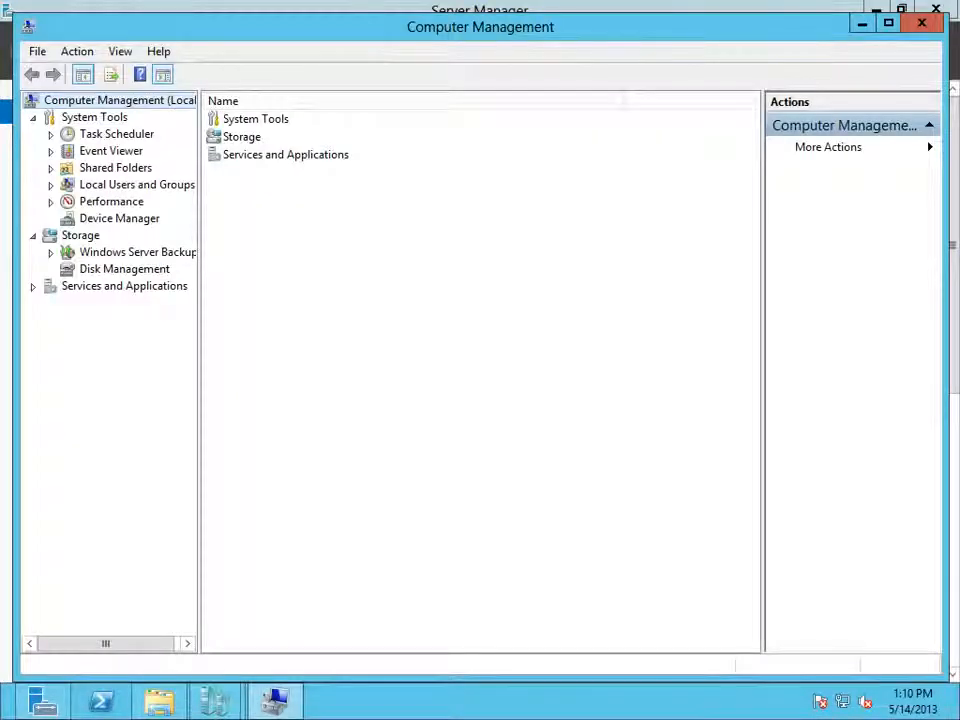
# Step: View the properties of the local Hyper-V Administrators group, close them without changes, and minimize Computer Management
pyautogui.doubleClick(68, 186)
pyautogui.click(114, 218)
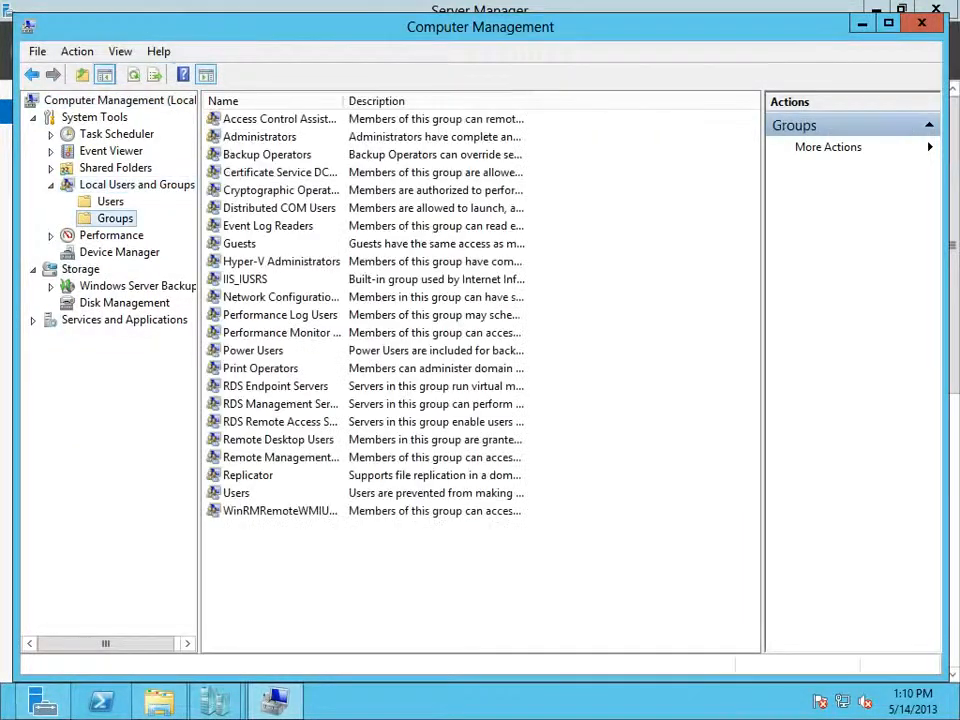
pyautogui.moveTo(344, 101); pyautogui.dragTo(400, 101)
pyautogui.doubleClick(281, 262)
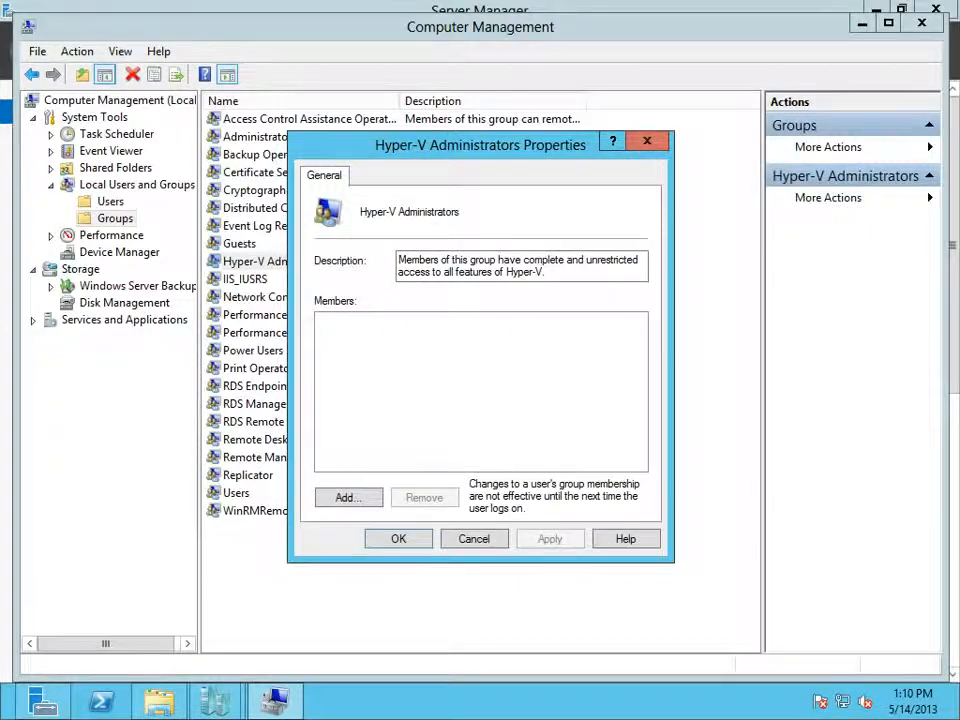
pyautogui.press('Escape')
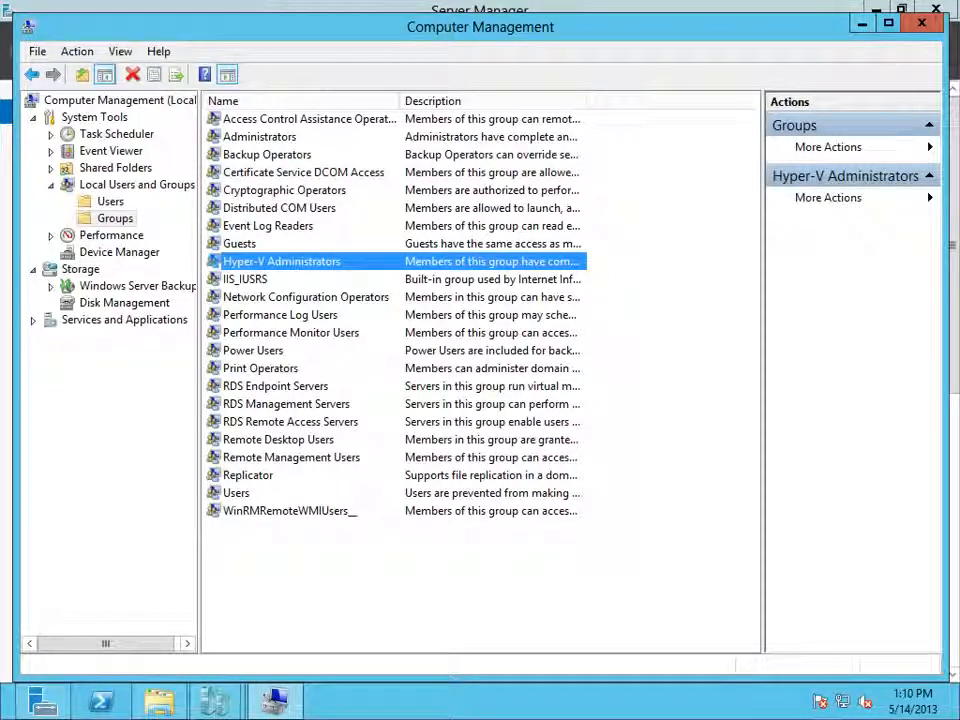
pyautogui.click(863, 23)
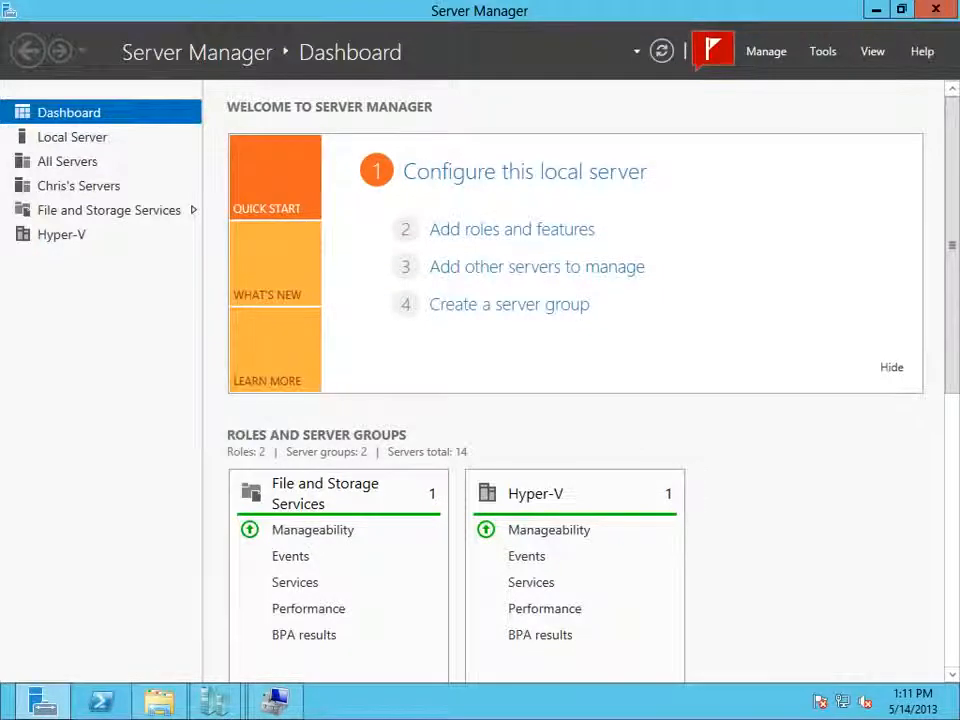
# Step: Switch to the 10.0.0.233 remote session, run dsa in PowerShell, and show Active Directory Users and Computers
pyautogui.moveTo(0, 40); pyautogui.dragTo(478, 45)
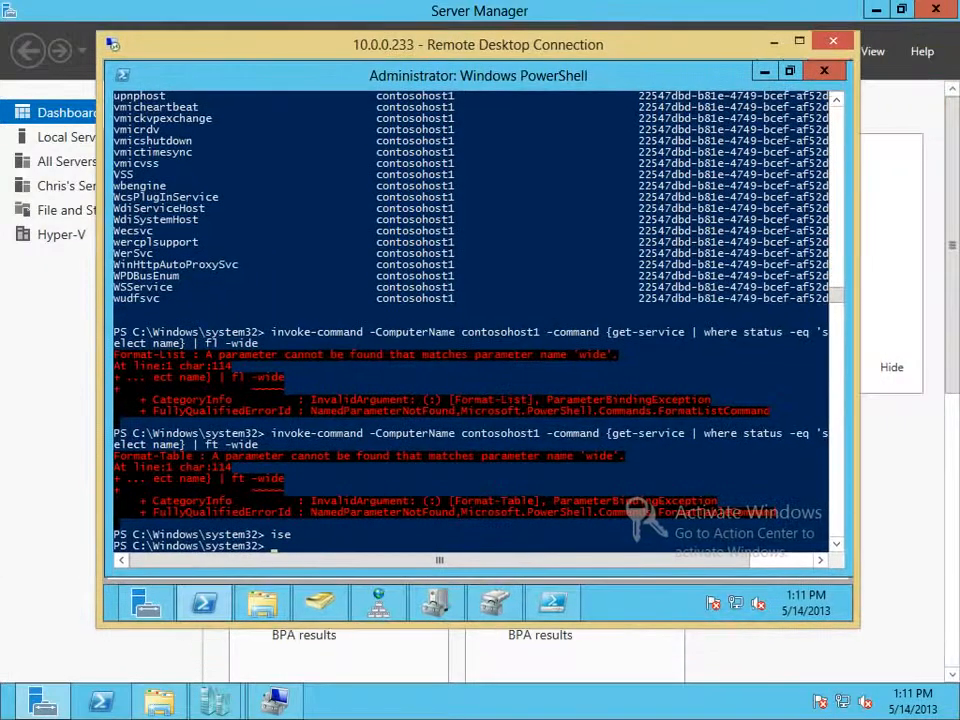
pyautogui.write('dsa')
pyautogui.press('Return')
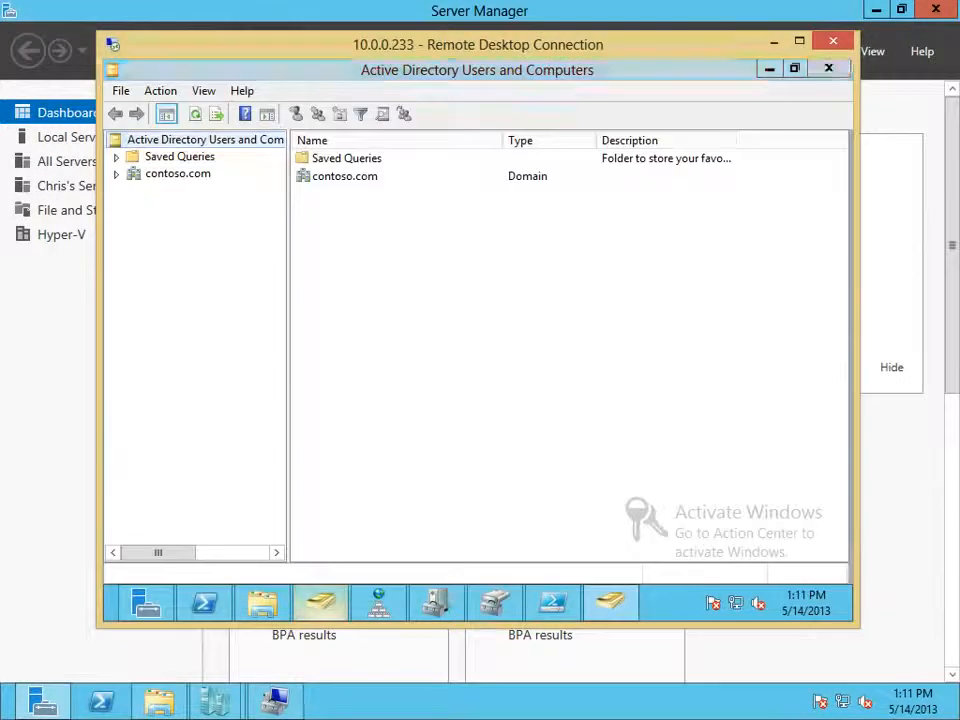
pyautogui.click(320, 603)
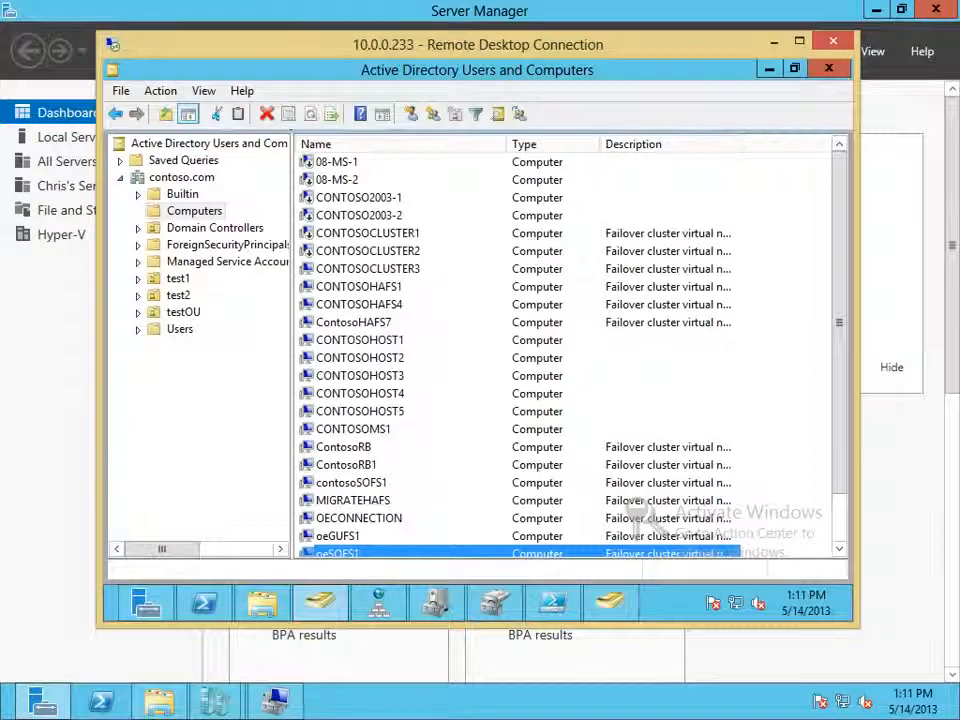
# Step: Look through the Users and Builtin containers of contoso.com for the Hyper-V Administrators group, select it, and minimize the session
pyautogui.click(180, 329)
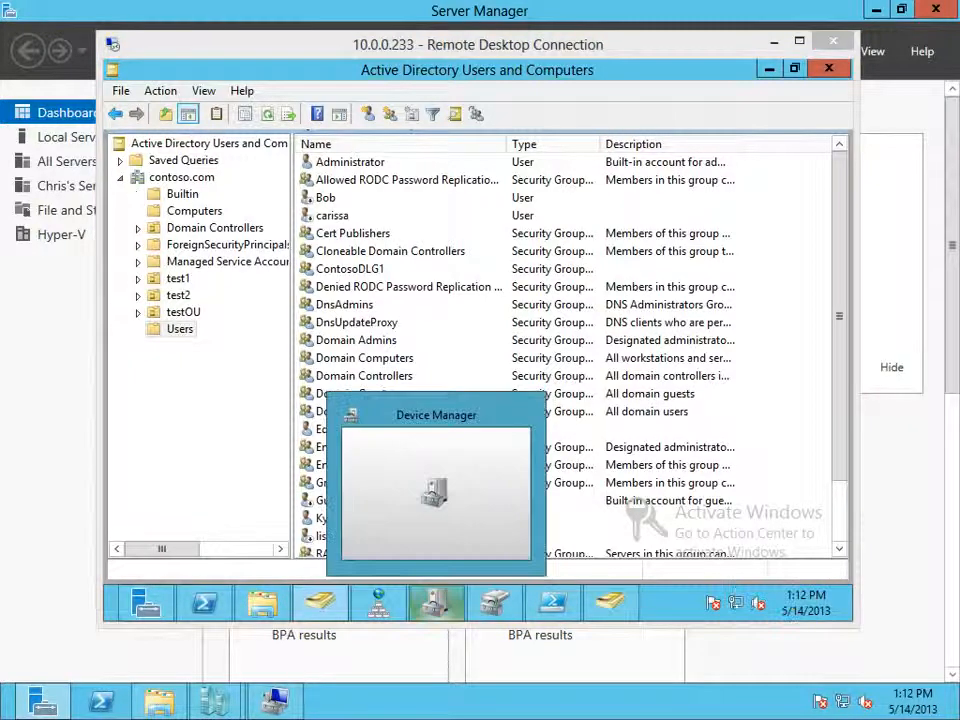
pyautogui.click(436, 602)
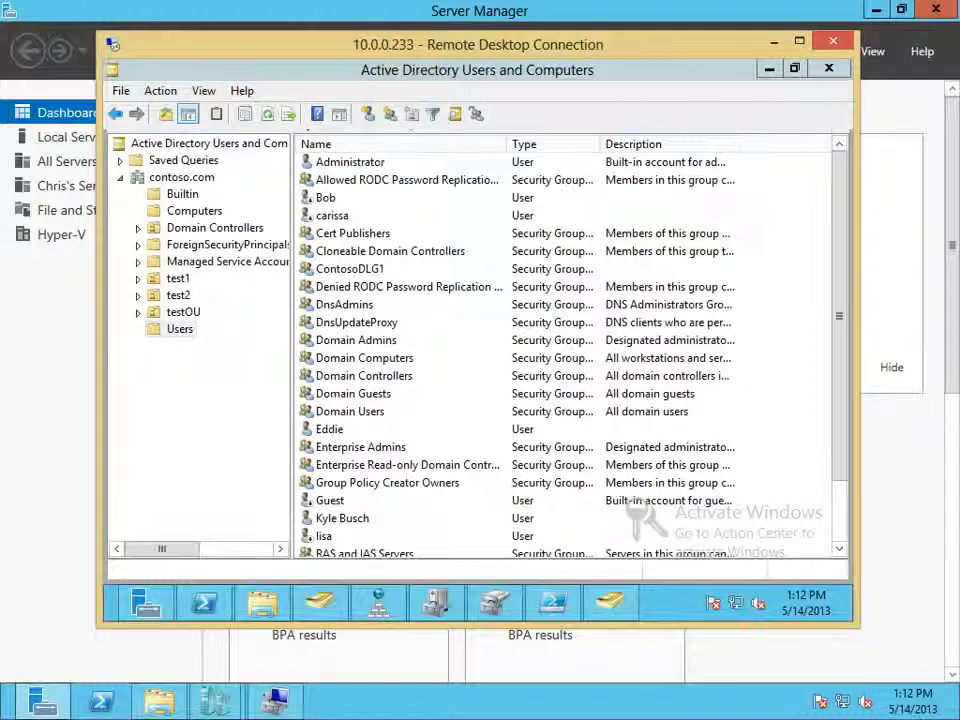
pyautogui.click(182, 194)
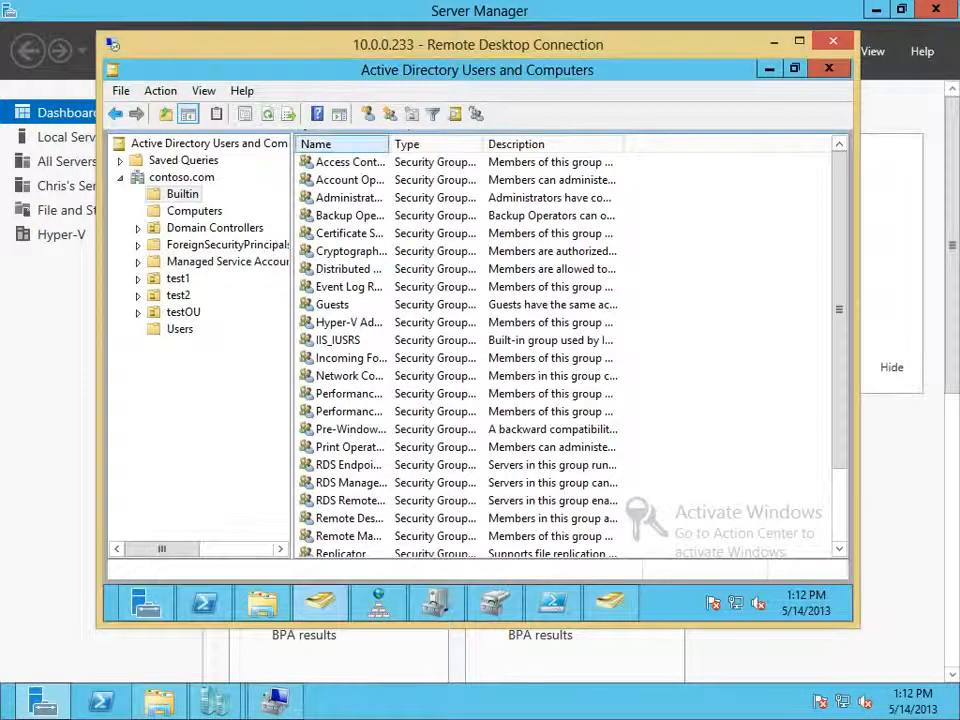
pyautogui.moveTo(389, 144); pyautogui.dragTo(449, 144)
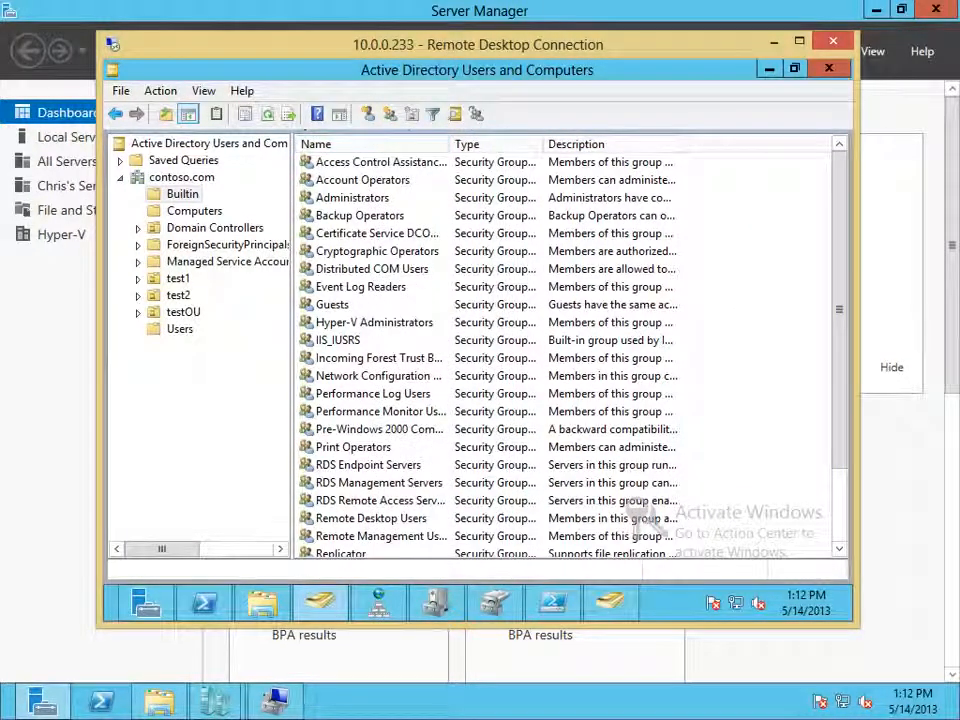
pyautogui.click(374, 322)
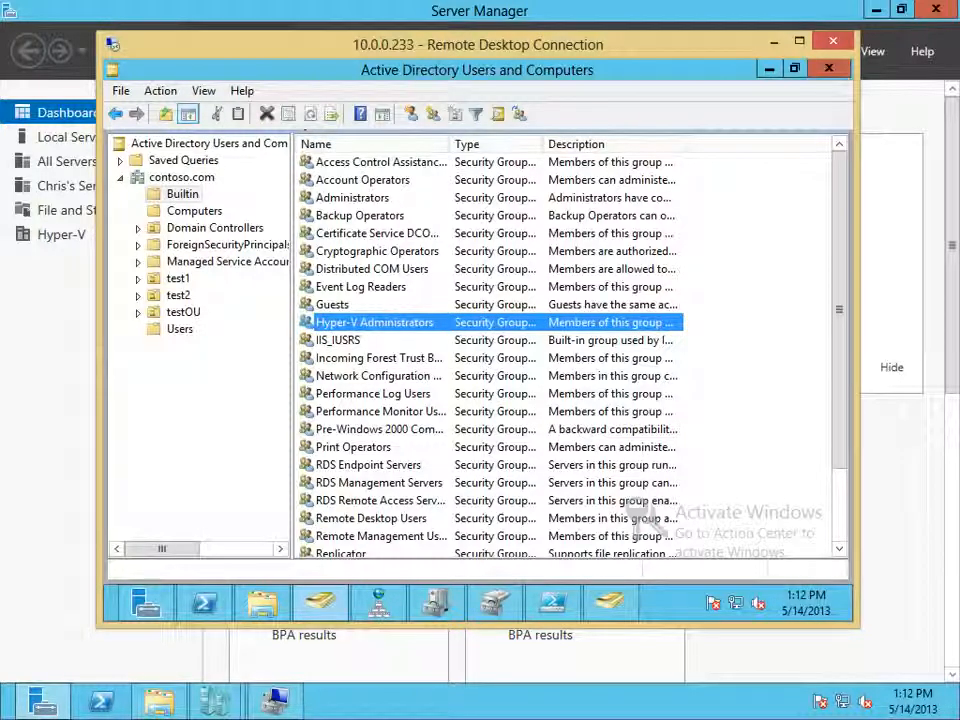
pyautogui.click(774, 42)
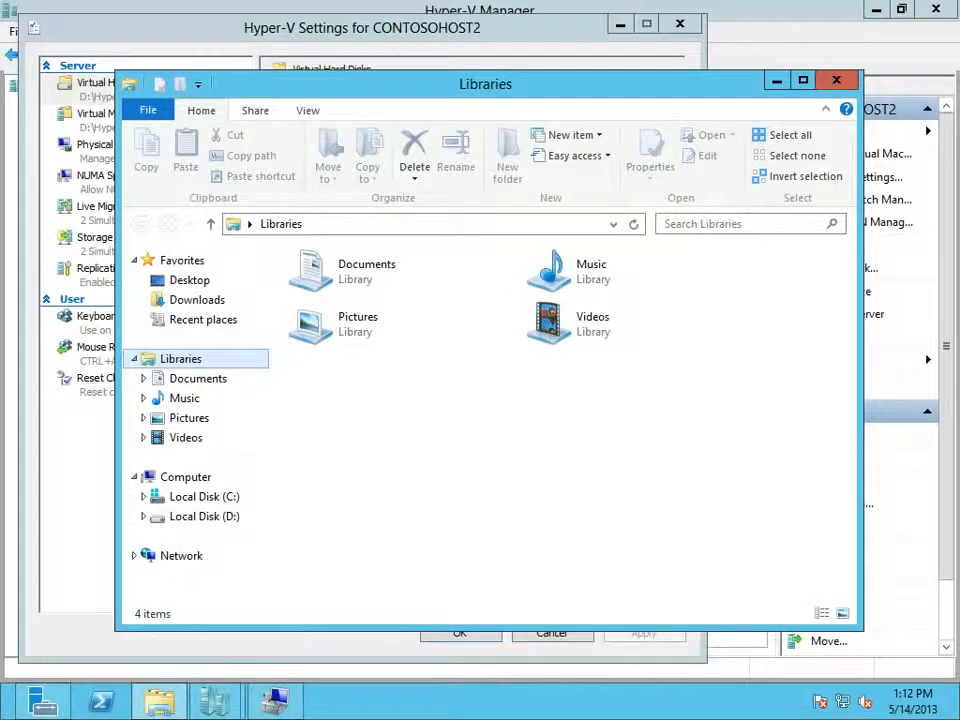
# Step: Close the Libraries window and review the credentials, Mouse Release Key and NUMA Spanning pages in the HYPER-V host's settings
pyautogui.hotkey('alt', 'F4')
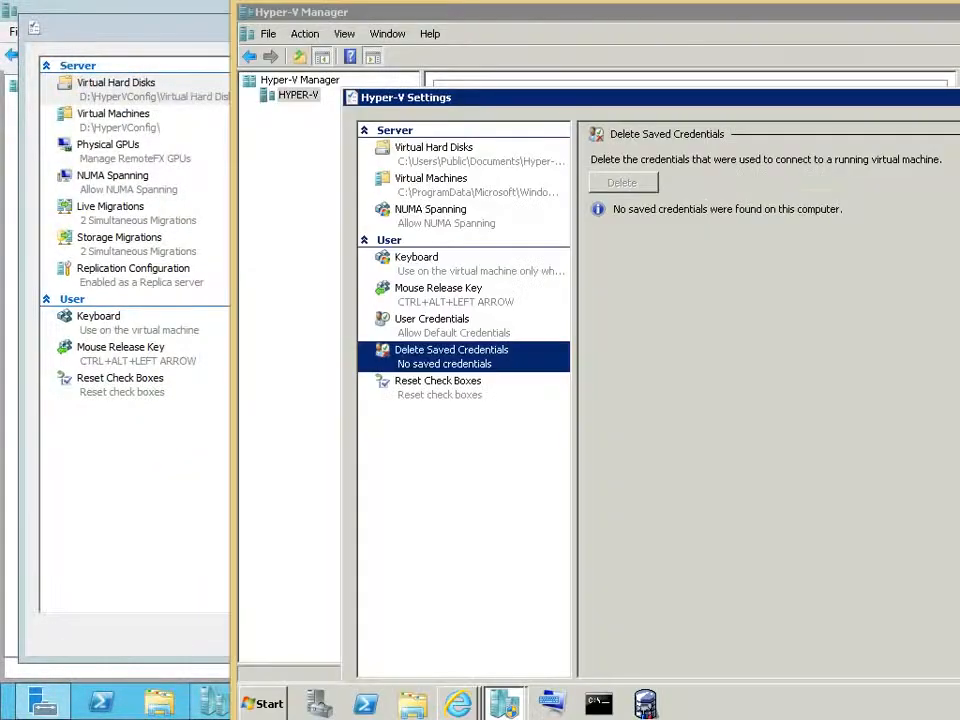
pyautogui.click(452, 325)
pyautogui.click(452, 356)
pyautogui.click(452, 294)
pyautogui.click(452, 325)
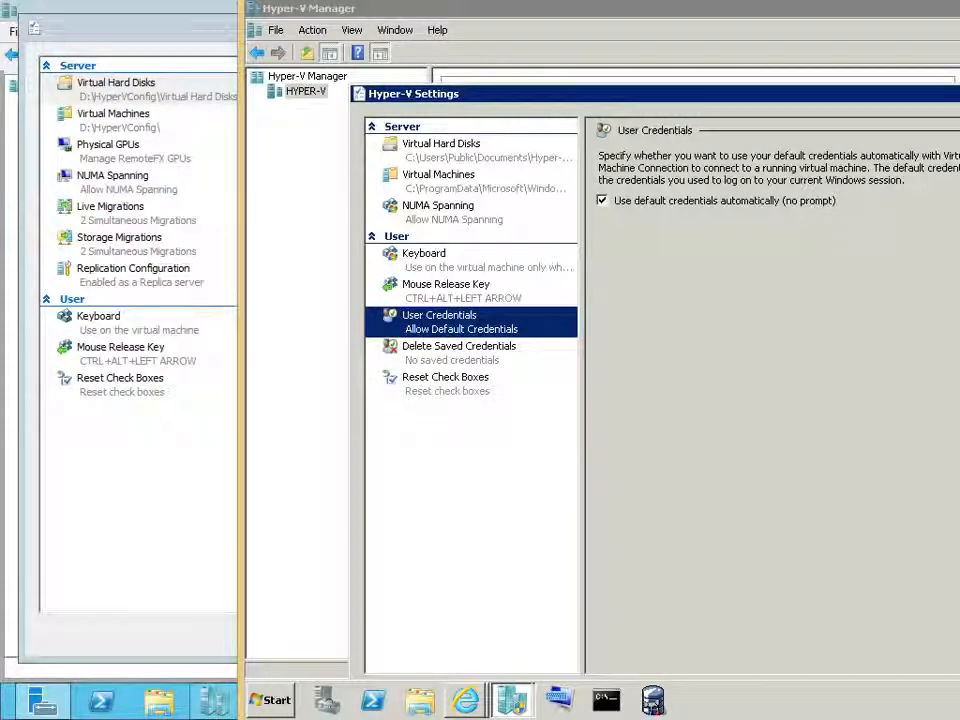
pyautogui.click(438, 206)
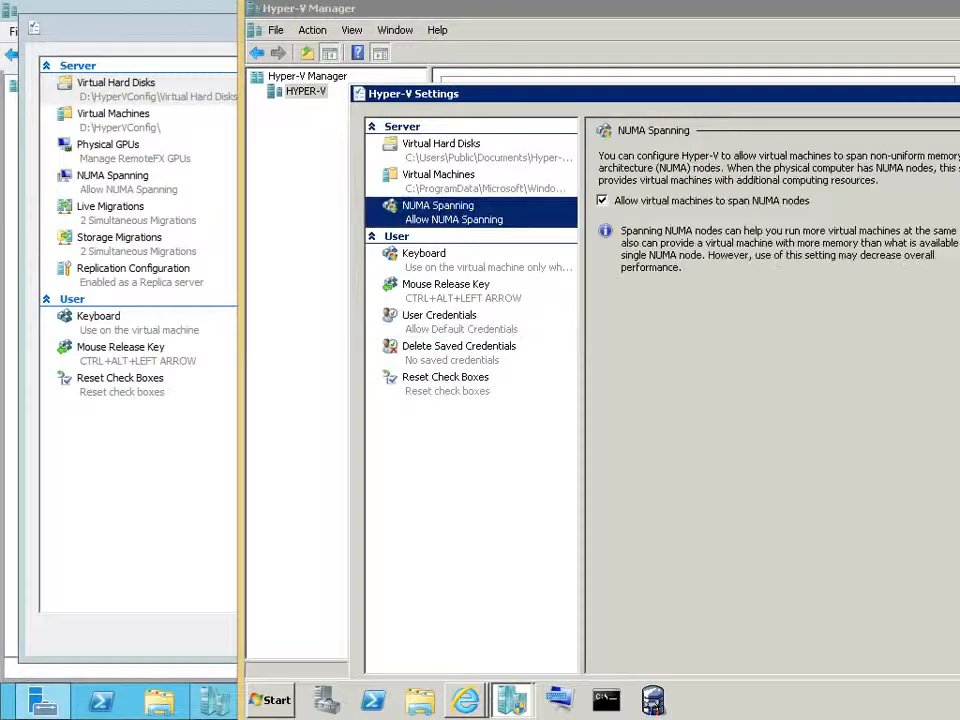
# Step: Return to the CONTOSOHOST2 settings and view the Physical GPUs and Live Migrations pages
pyautogui.moveTo(620, 94); pyautogui.dragTo(564, 26)
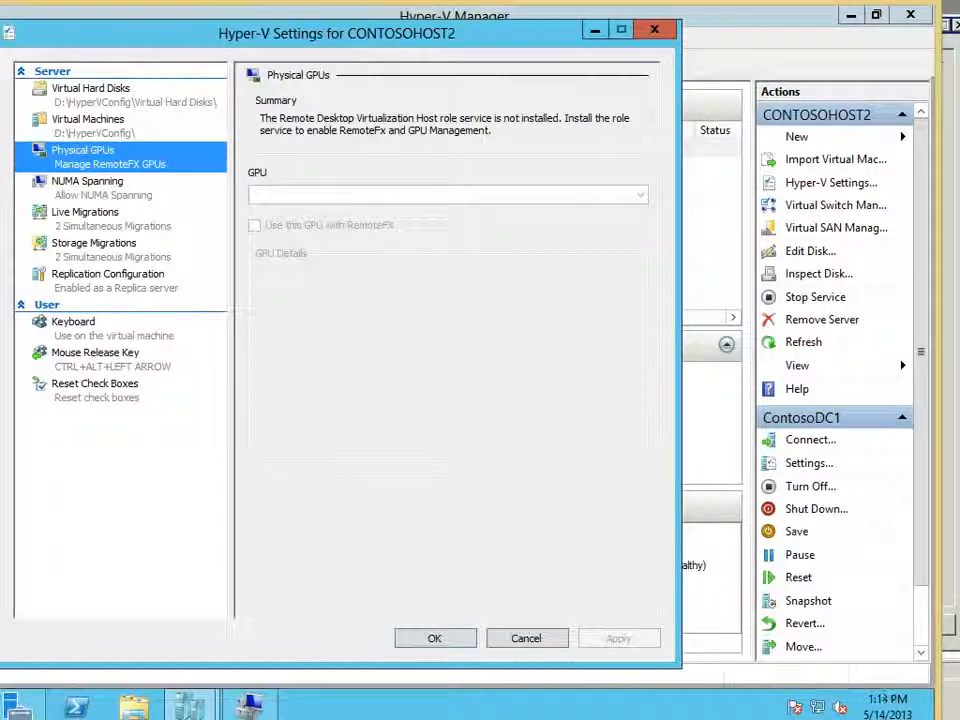
pyautogui.click(86, 213)
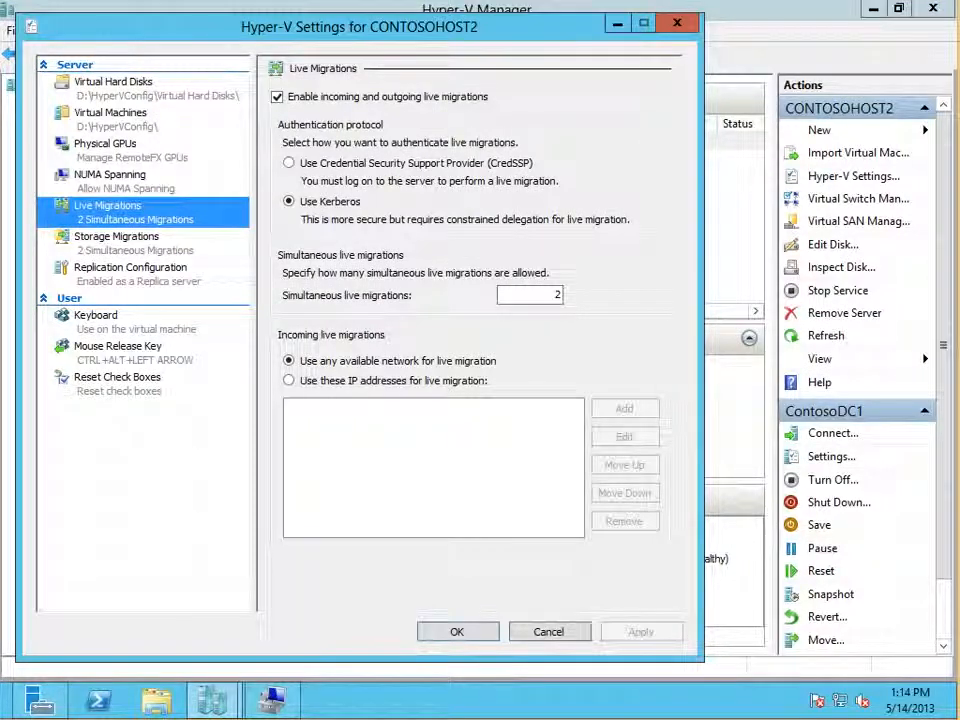
# Step: Turn incoming and outgoing live migrations off and back on, and put the cursor in the simultaneous live migrations limit
pyautogui.click(277, 97)
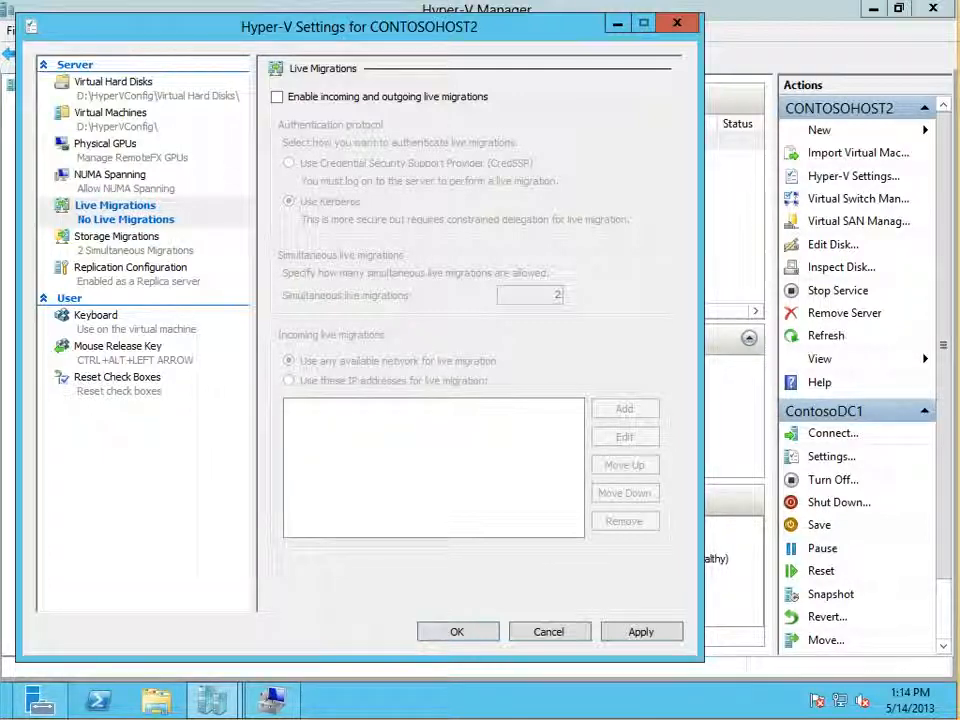
pyautogui.click(277, 97)
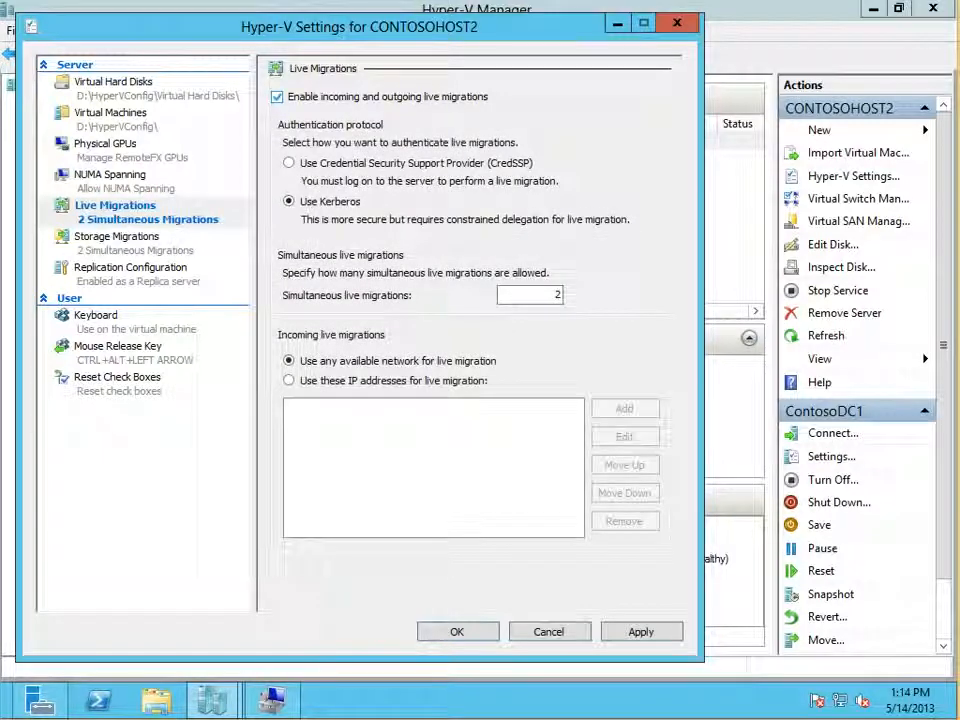
pyautogui.doubleClick(556, 295)
pyautogui.click(556, 295)
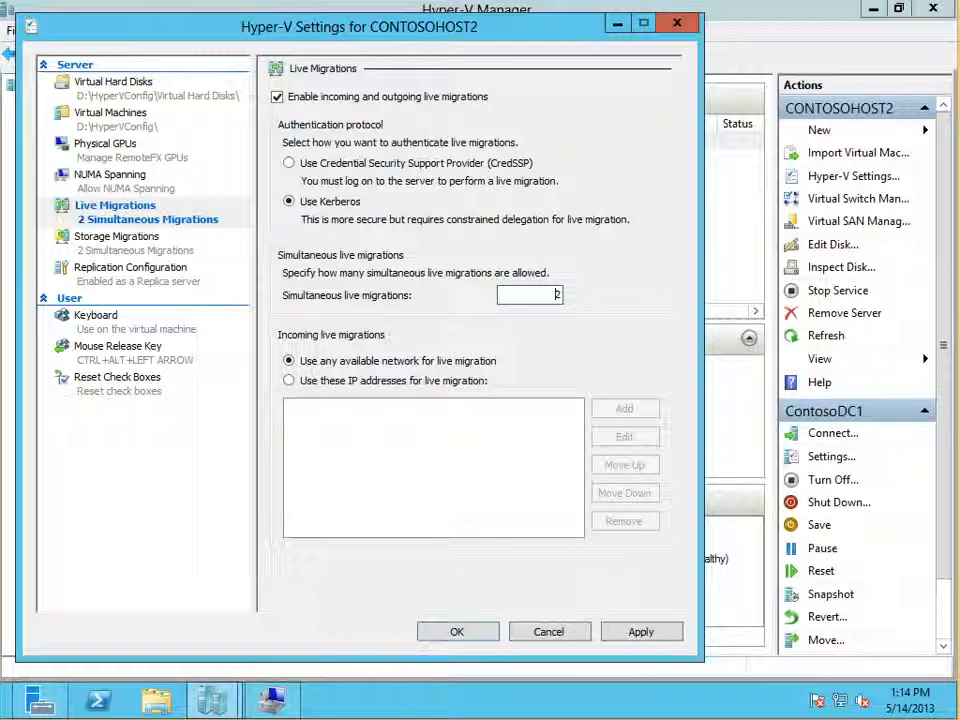
# Step: Try the CredSSP authentication and specific IP addresses options for live migrations, returning to Kerberos and any available network
pyautogui.click(289, 163)
pyautogui.click(289, 201)
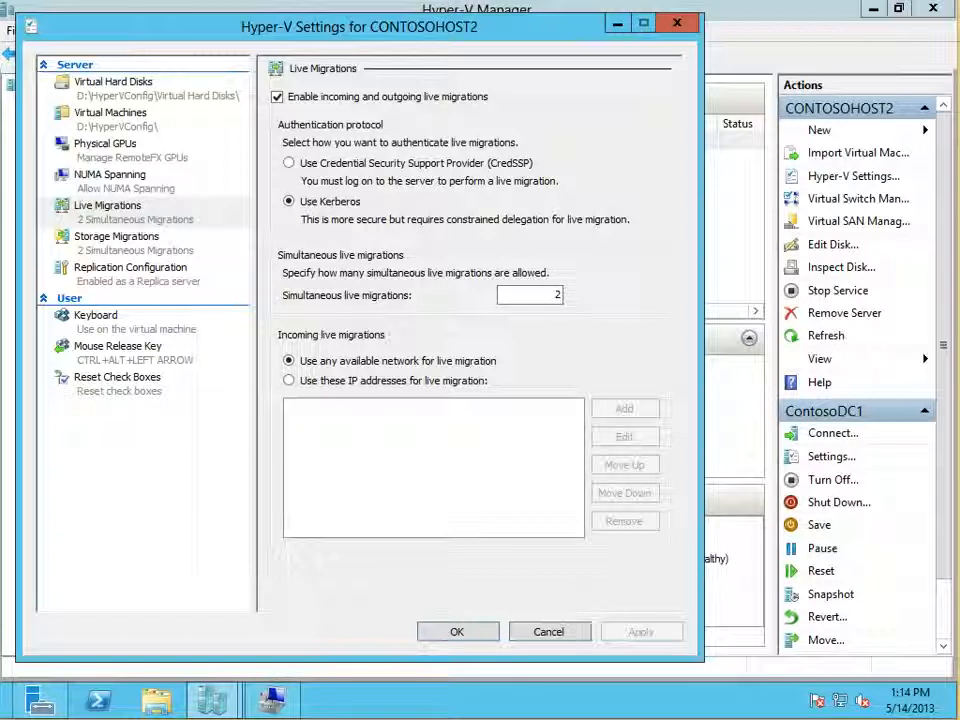
pyautogui.click(289, 163)
pyautogui.click(289, 201)
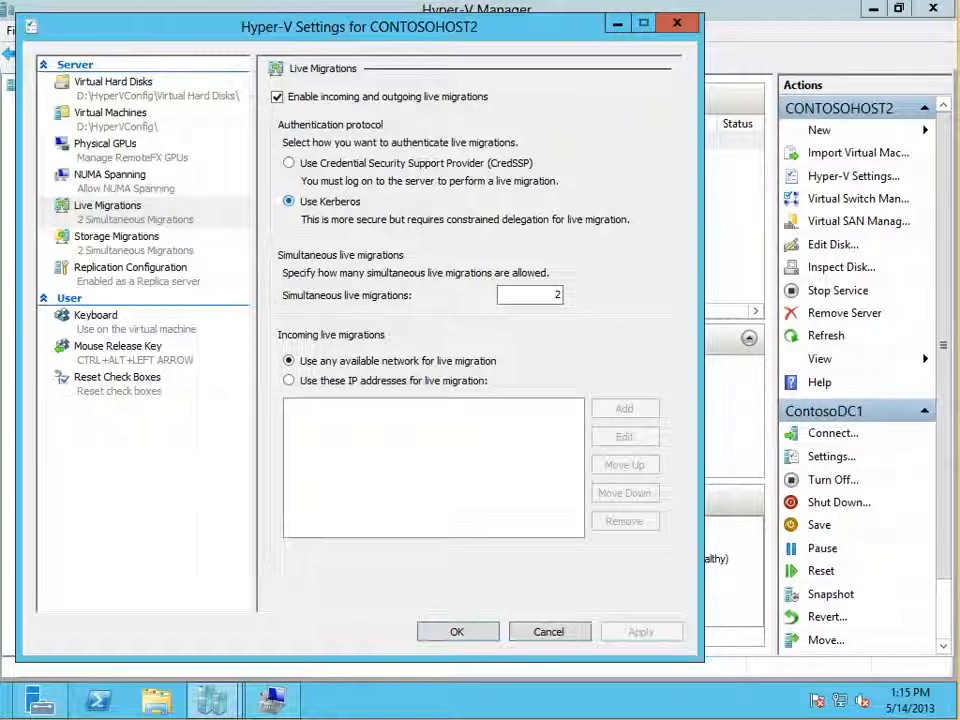
pyautogui.click(289, 380)
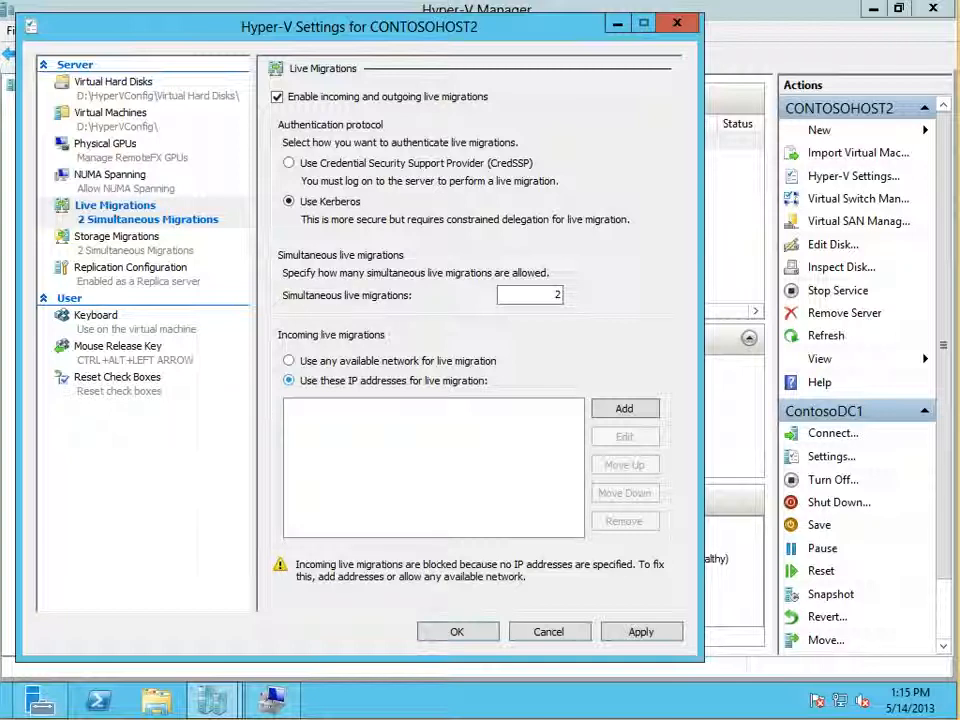
pyautogui.click(289, 361)
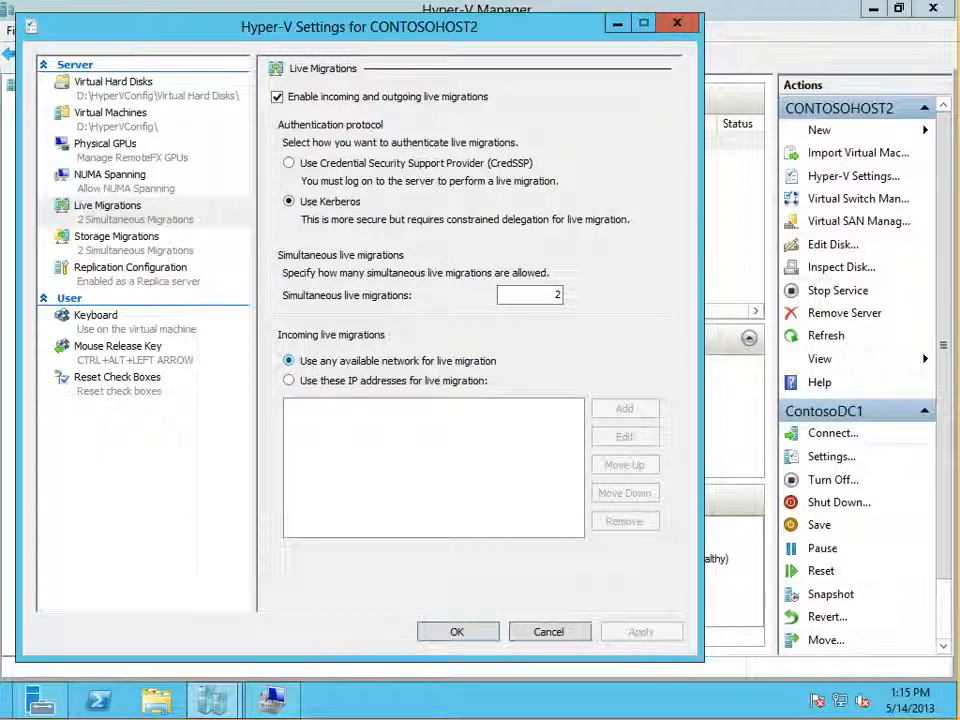
# Step: View the Storage Migrations page of the CONTOSOHOST2 settings and its simultaneous storage migrations limit
pyautogui.click(116, 237)
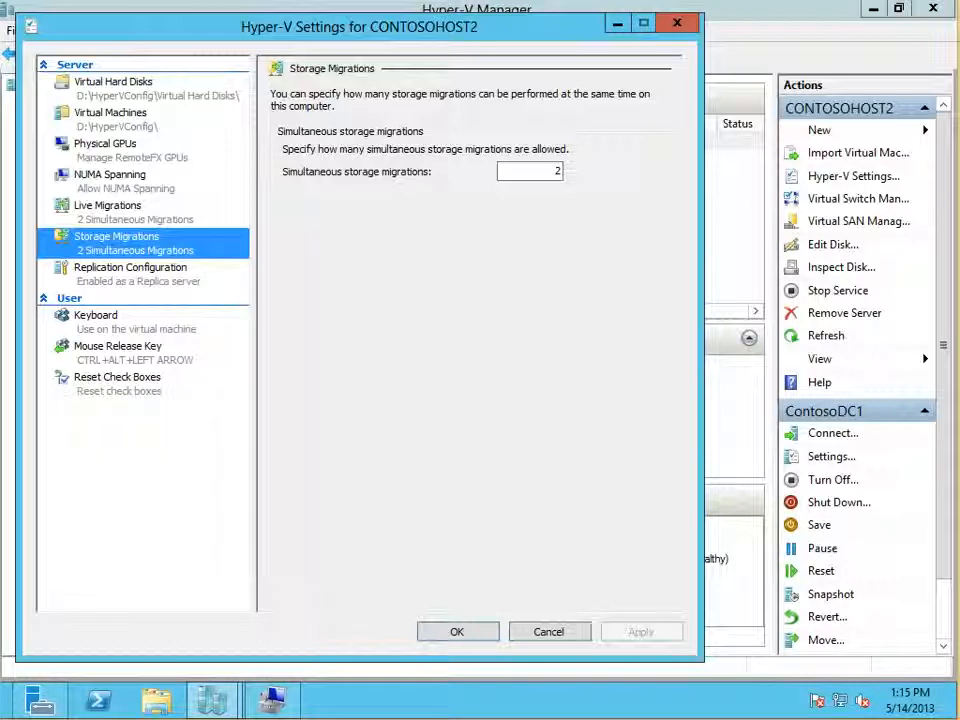
pyautogui.press('Tab')
pyautogui.click(557, 171)
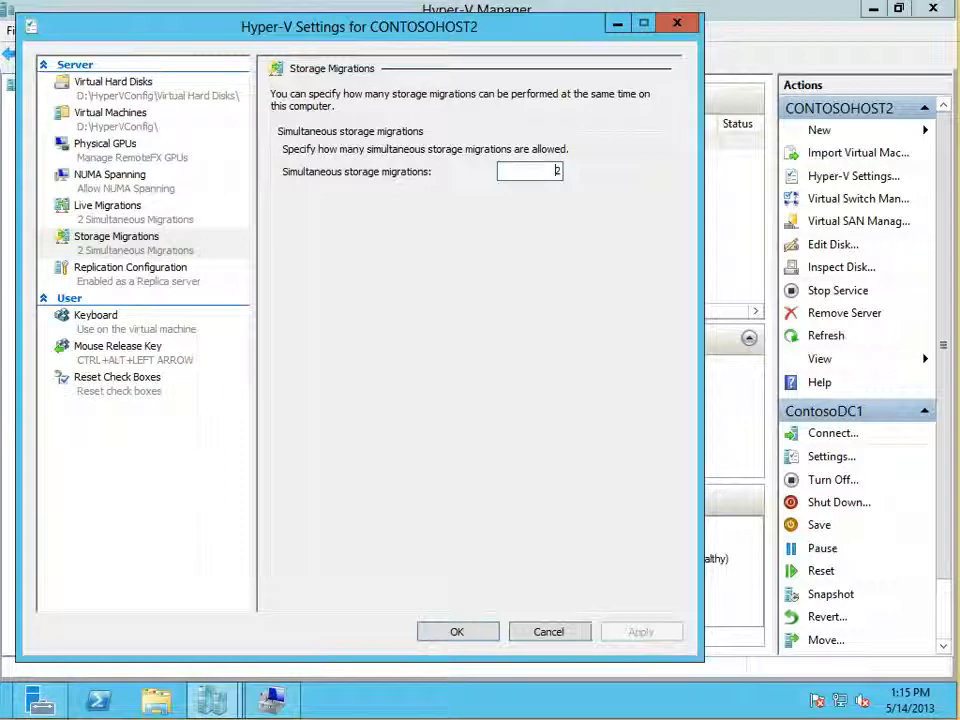
# Step: On the Replication Configuration page, toggle the Replica server and Kerberos (HTTP) options off and on, and review the authorization and storage options
pyautogui.click(130, 268)
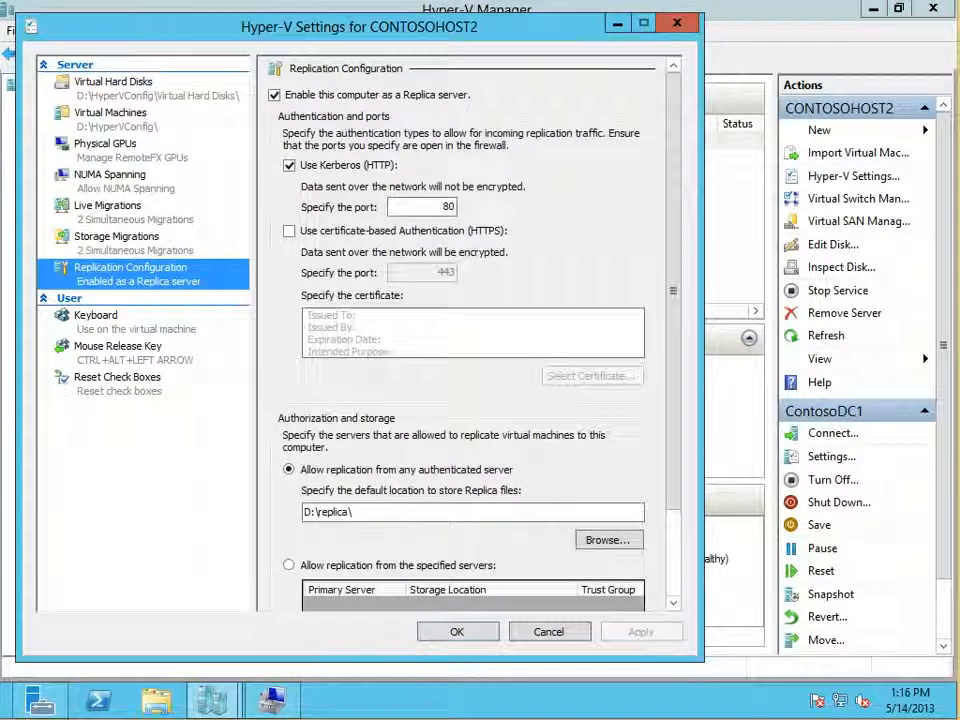
pyautogui.click(275, 95)
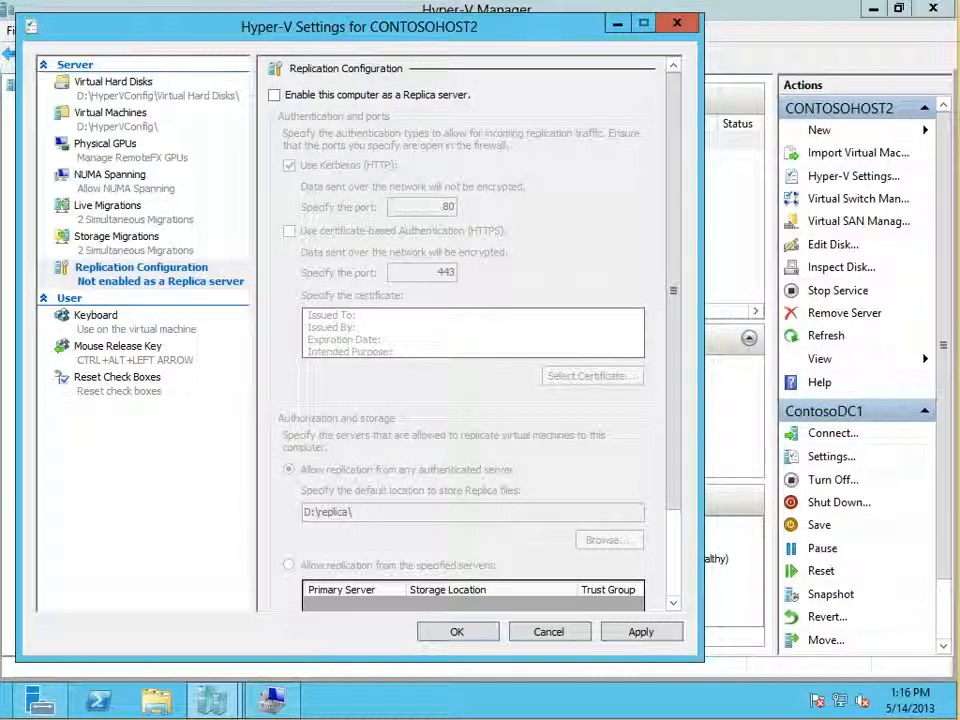
pyautogui.click(274, 95)
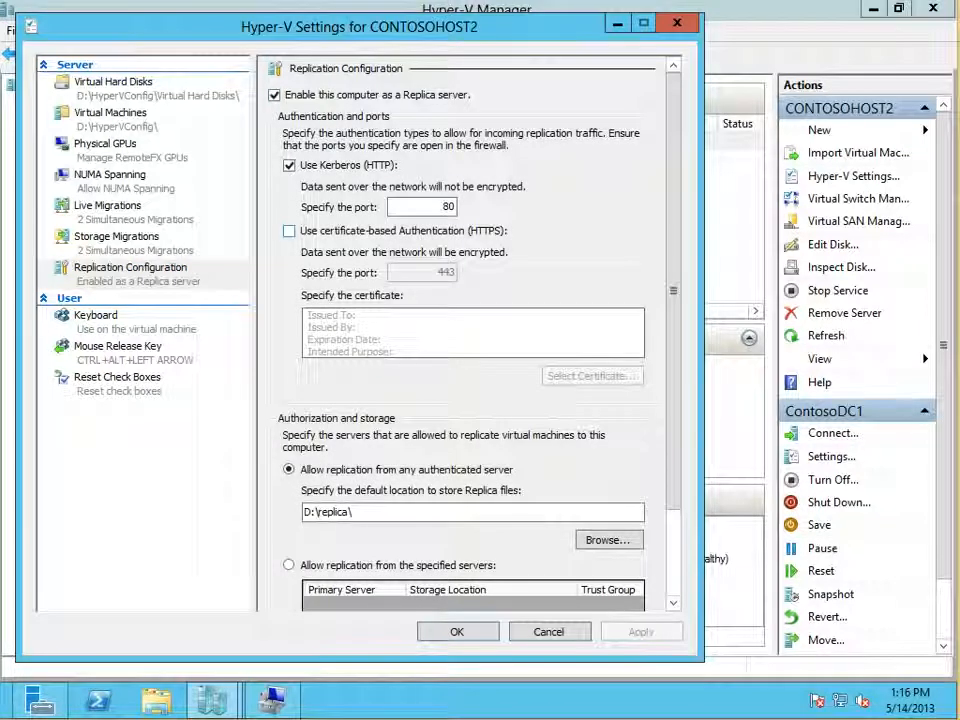
pyautogui.click(289, 166)
pyautogui.click(289, 166)
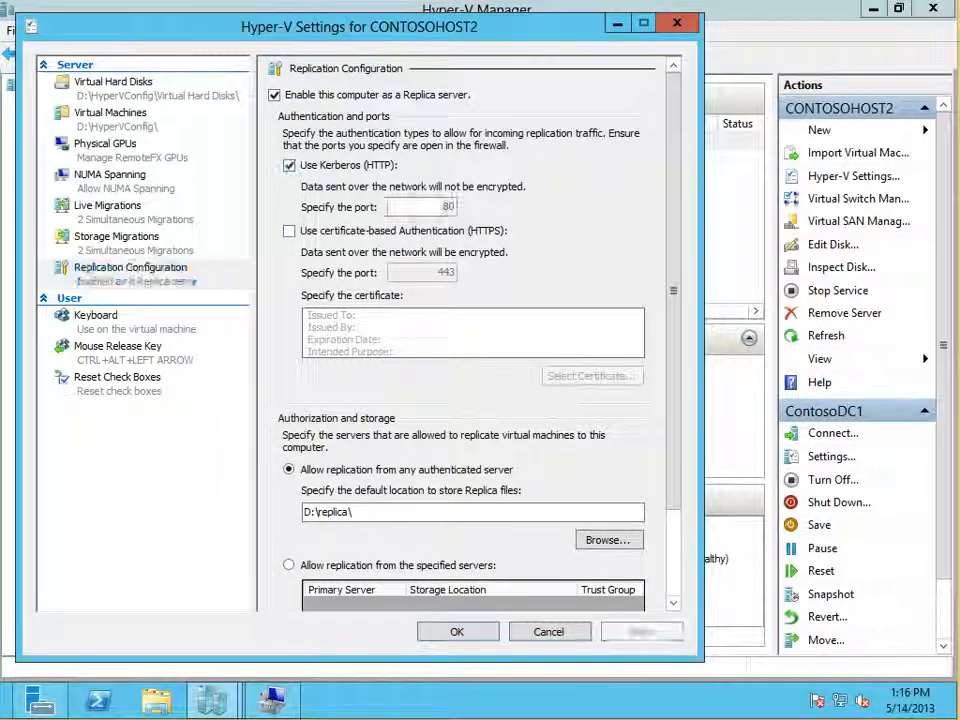
pyautogui.scroll(-1, 465, 330)
pyautogui.scroll(-2, 465, 330)
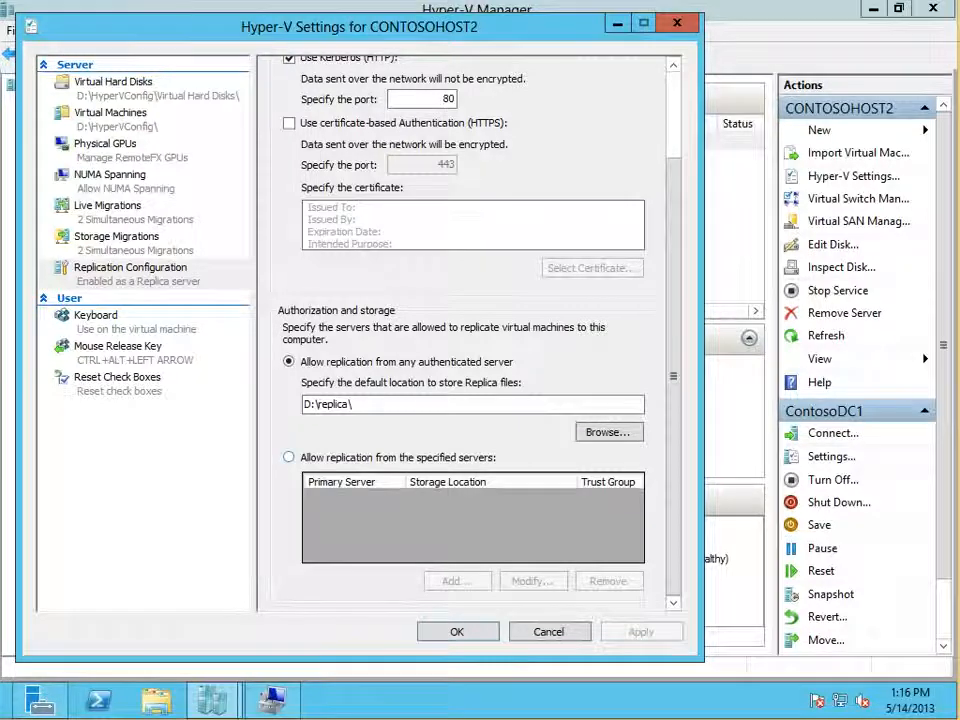
# Step: Try allowing replication only from specified servers with primary server *.contoso.com, cancel the entry, and close the host settings without saving
pyautogui.click(289, 457)
pyautogui.click(457, 581)
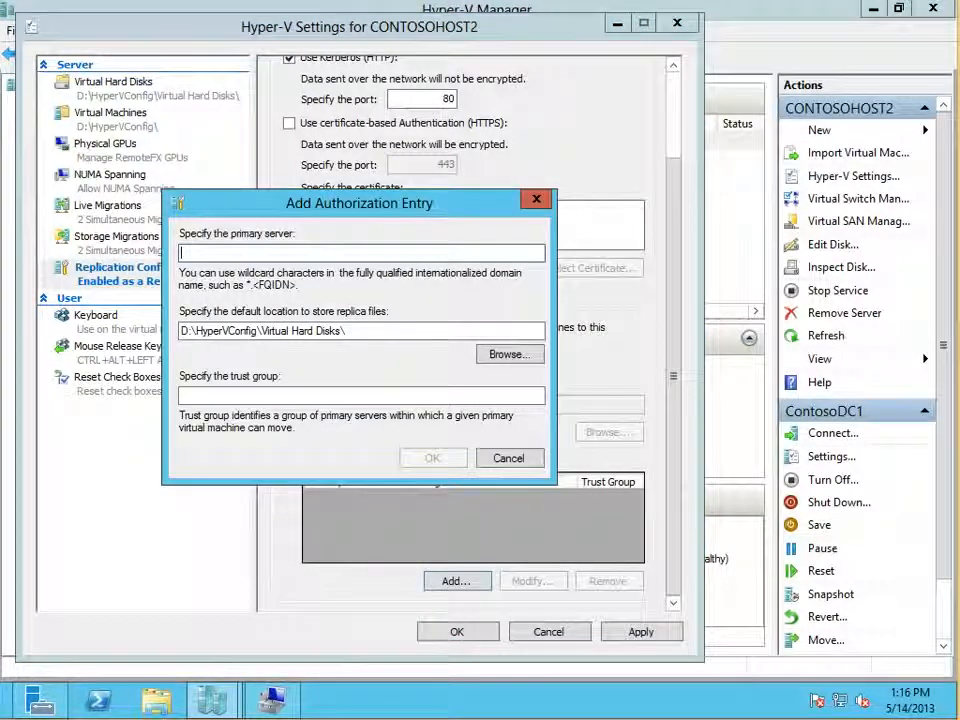
pyautogui.write('*.contoso.com')
pyautogui.click(346, 331)
pyautogui.click(509, 458)
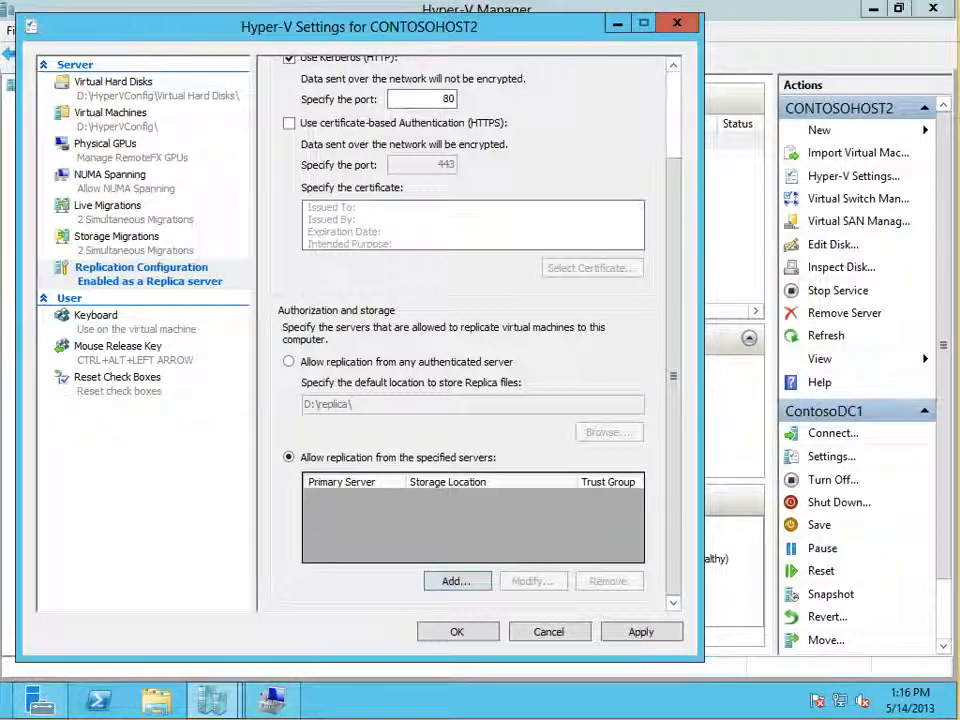
pyautogui.click(677, 23)
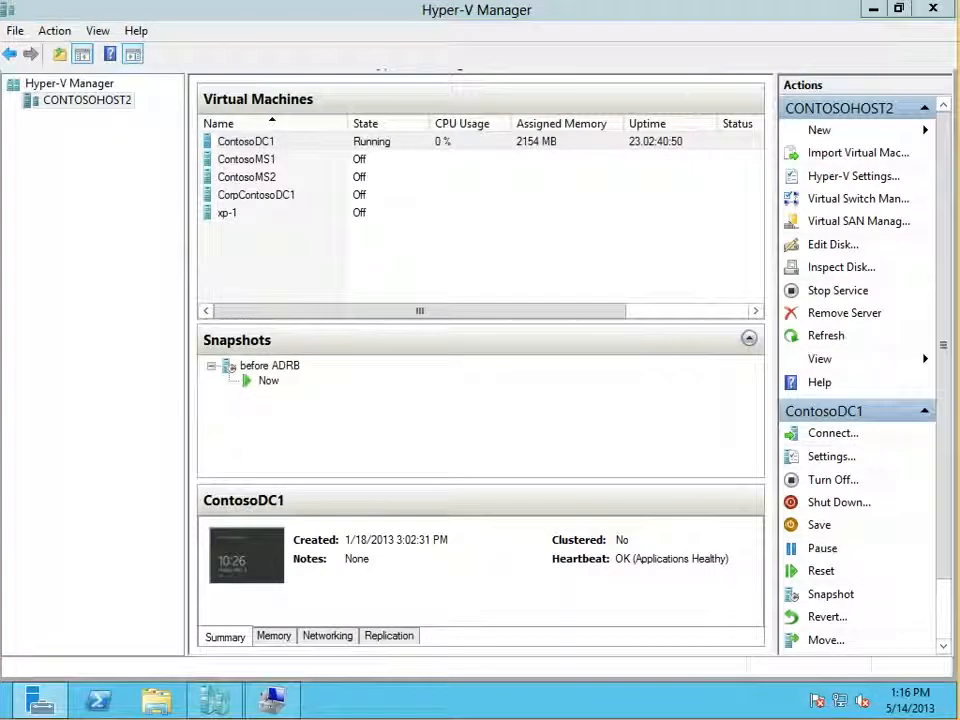
# Step: Open the settings of the ContosoMS1 virtual machine and reposition the window beside the Actions list
pyautogui.click(247, 159)
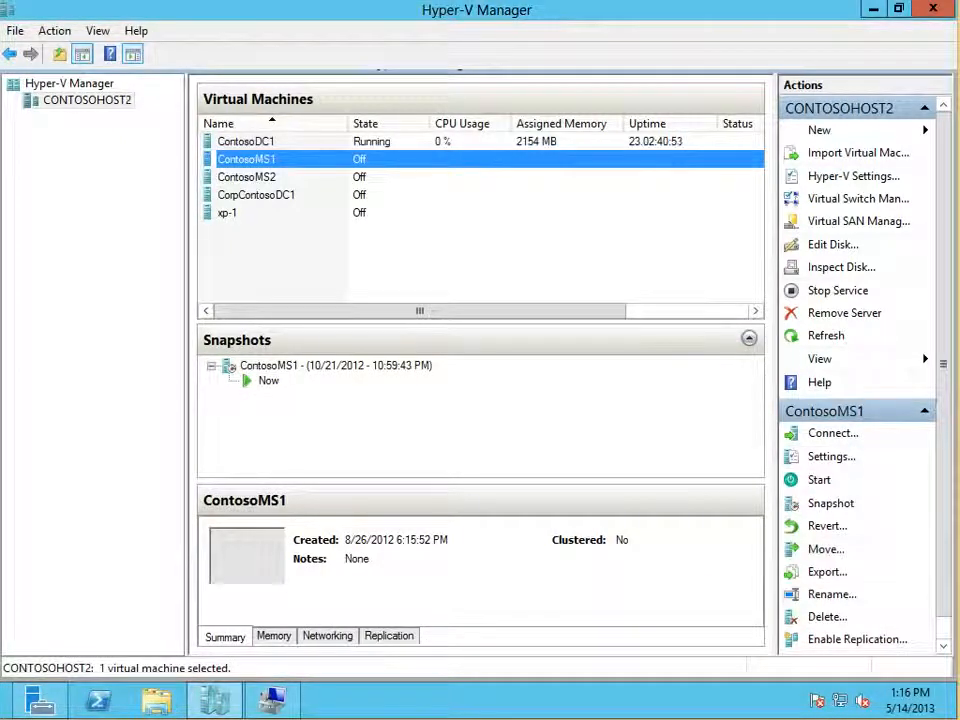
pyautogui.rightClick(274, 160)
pyautogui.click(335, 195)
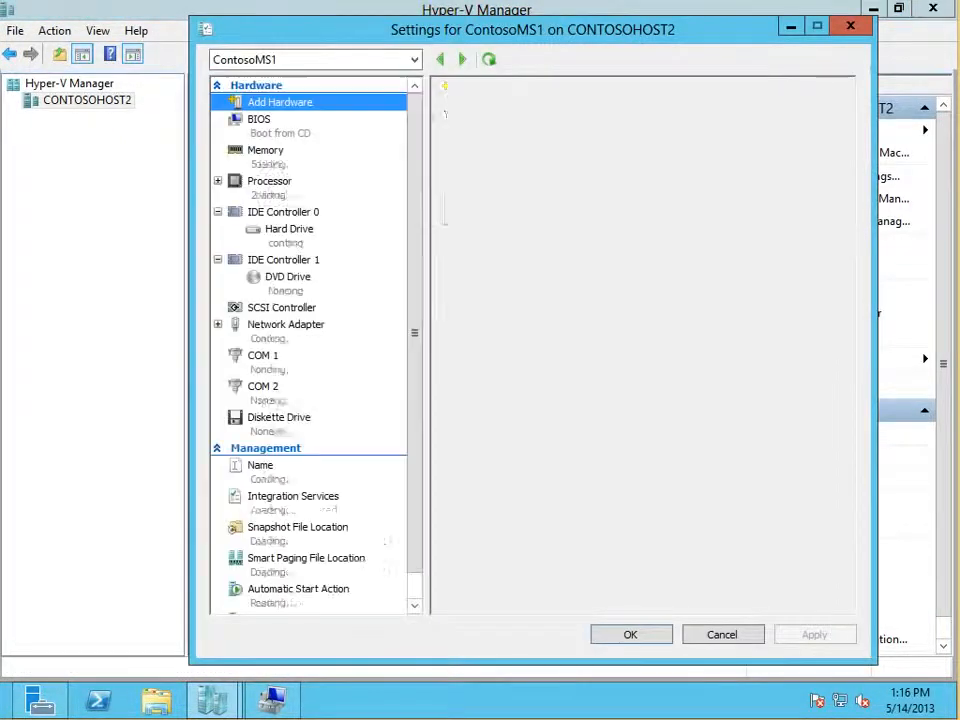
pyautogui.moveTo(520, 29); pyautogui.dragTo(359, 27)
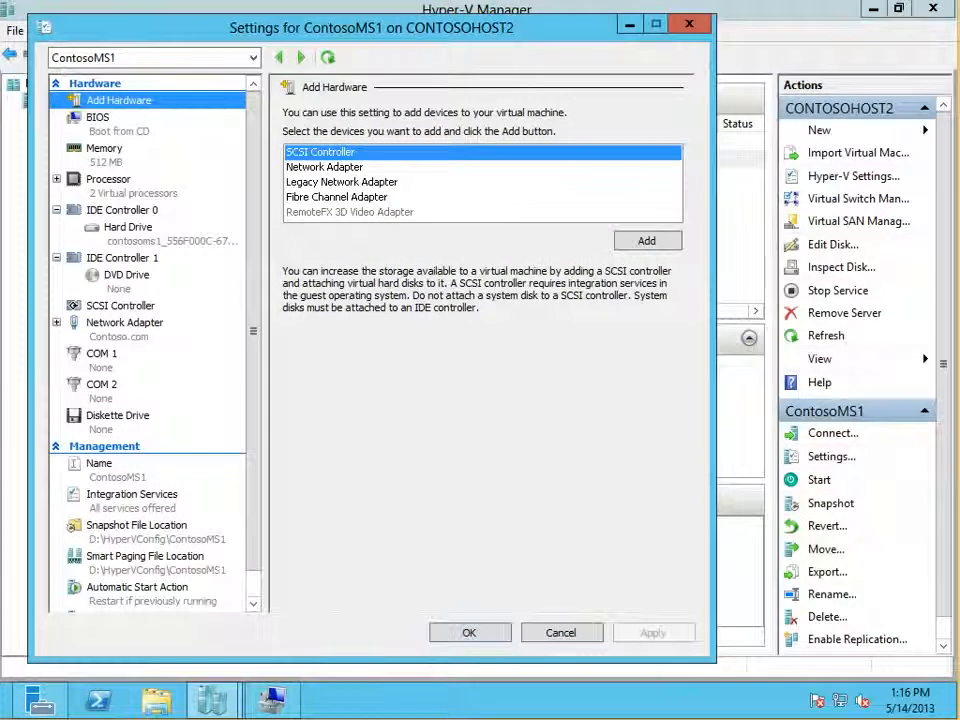
# Step: Switch to Hyper-V Manager on the HYPER-V host and open the XP-1 virtual machine's settings for comparison
pyautogui.moveTo(957, 2)
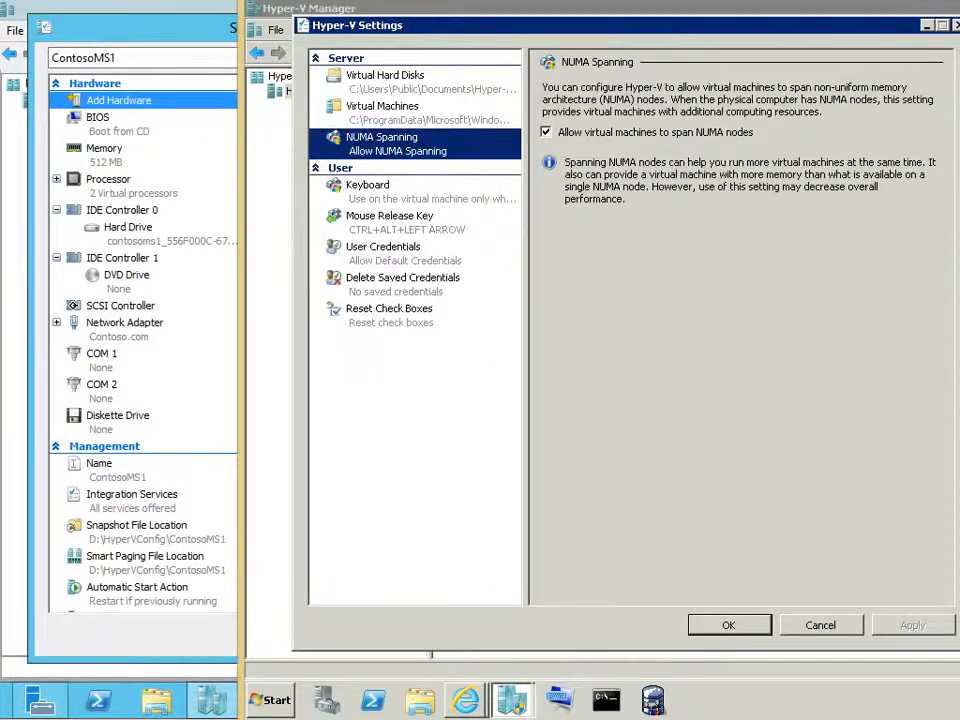
pyautogui.click(957, 26)
pyautogui.rightClick(474, 198)
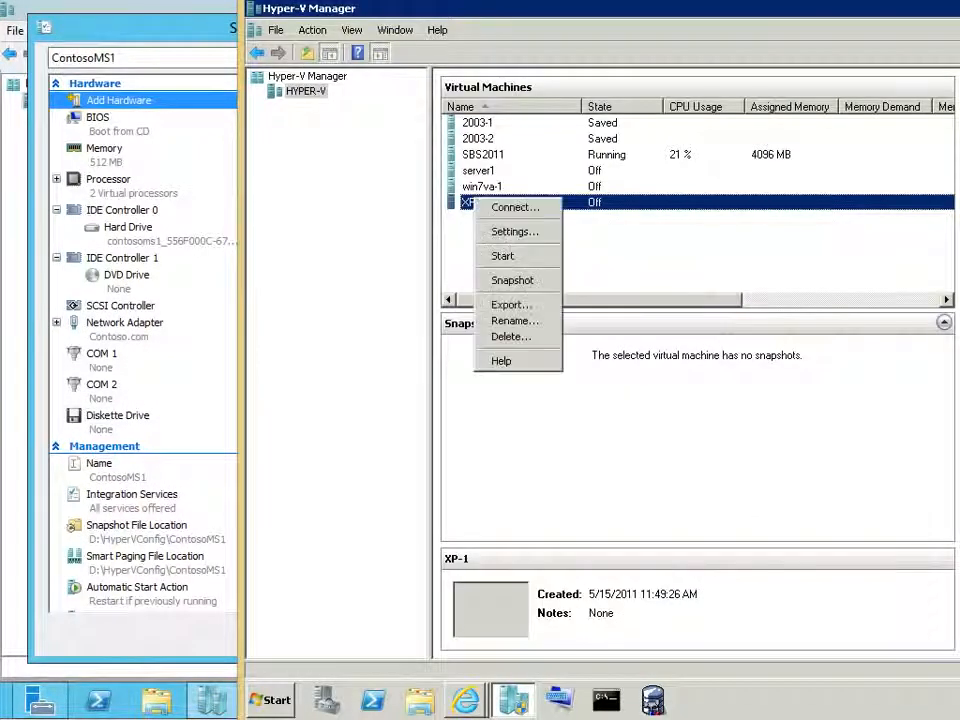
pyautogui.click(515, 231)
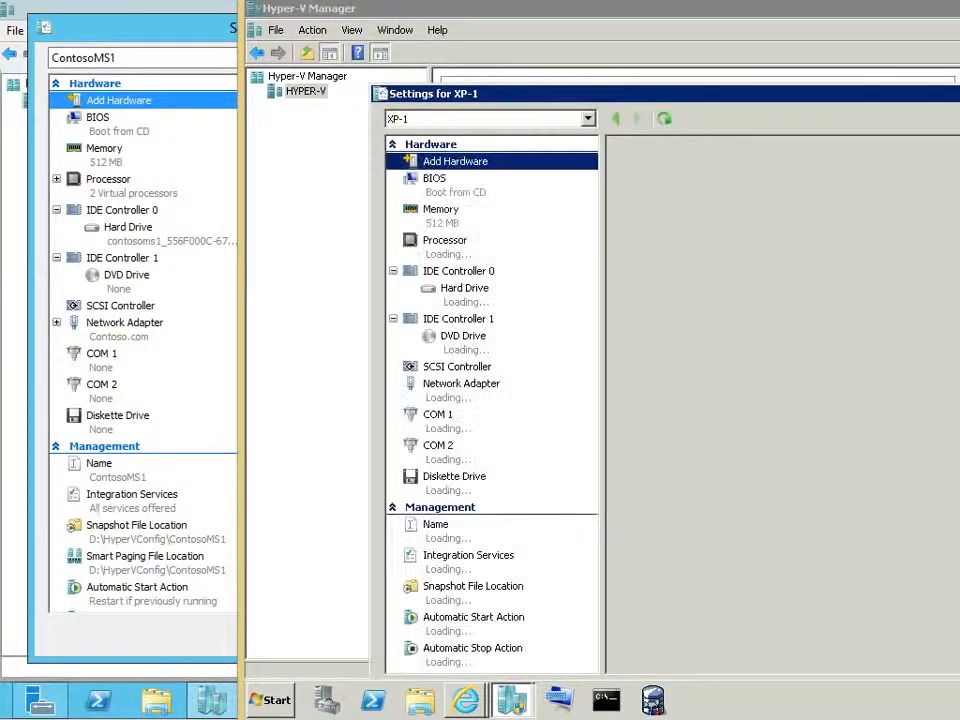
pyautogui.moveTo(610, 94); pyautogui.dragTo(505, 52)
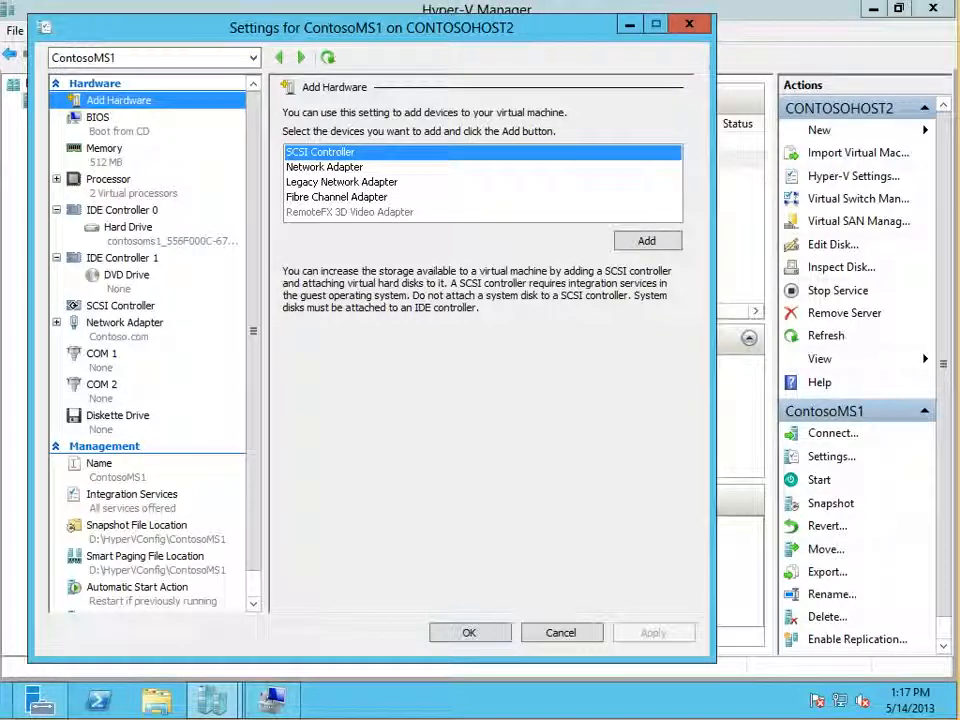
# Step: Select Fibre Channel Adapter in the ContosoMS1 hardware choices and create a virtual Fibre Channel SAN named FakeSAN on CONTOSOHOST2
pyautogui.click(337, 197)
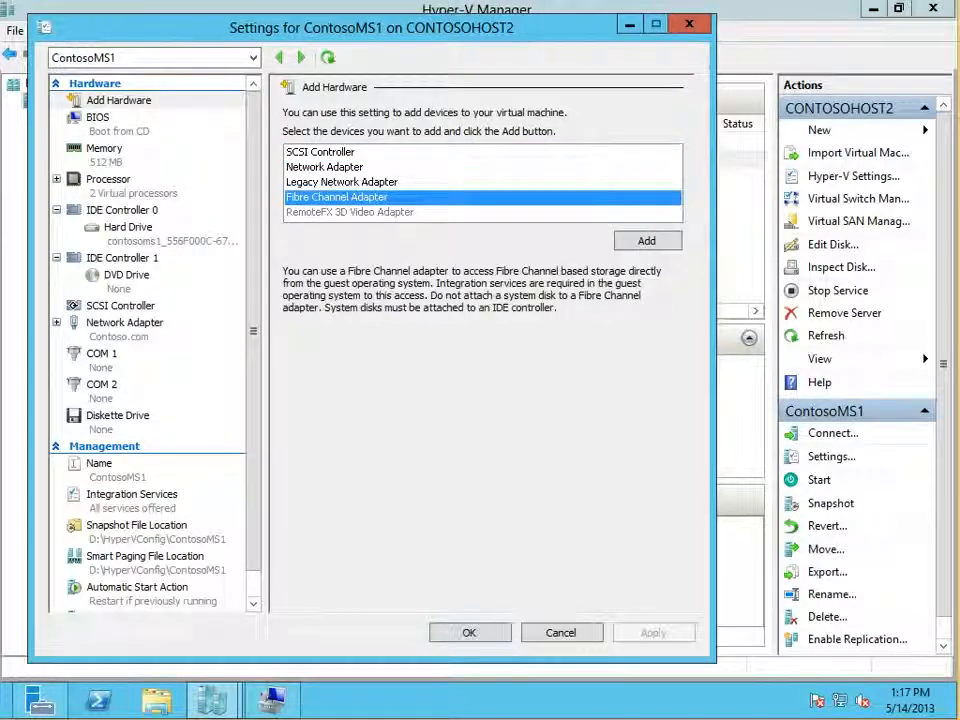
pyautogui.moveTo(349, 212)
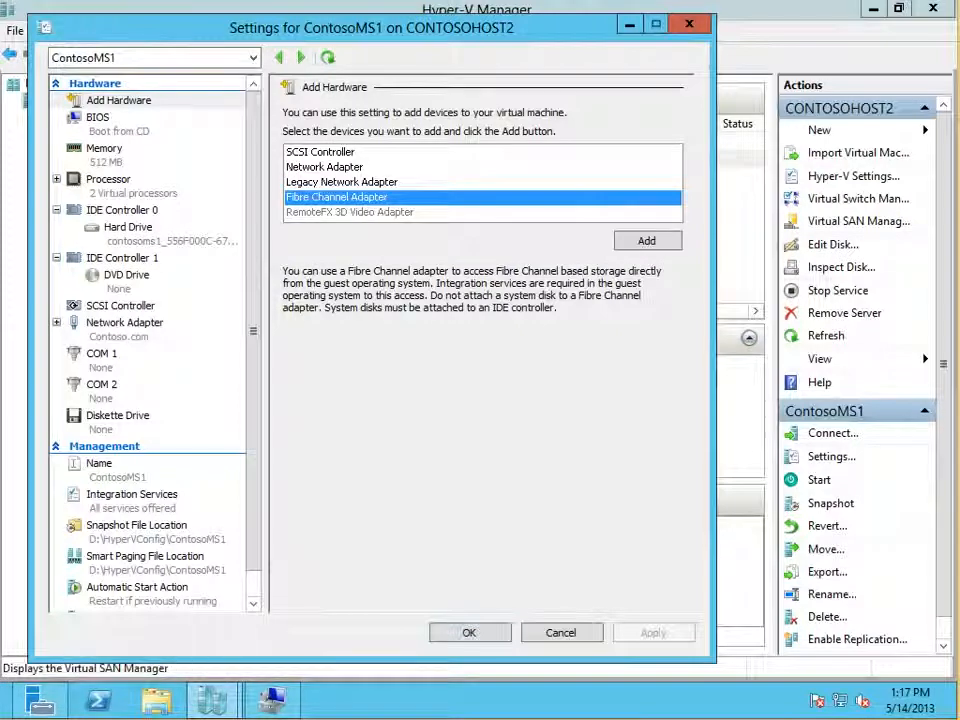
pyautogui.click(858, 221)
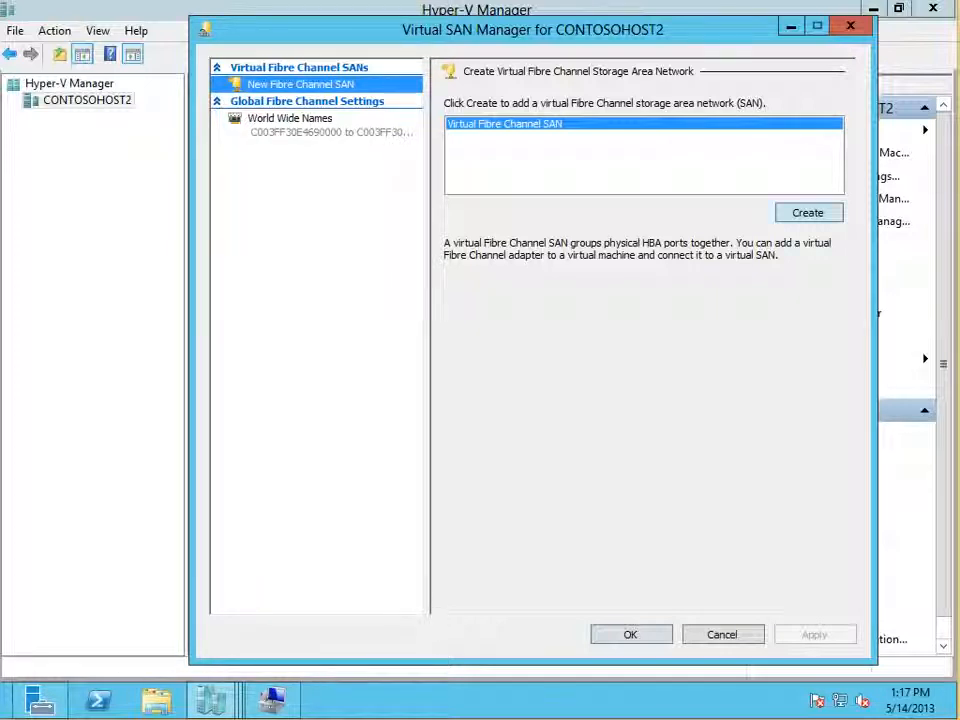
pyautogui.click(808, 213)
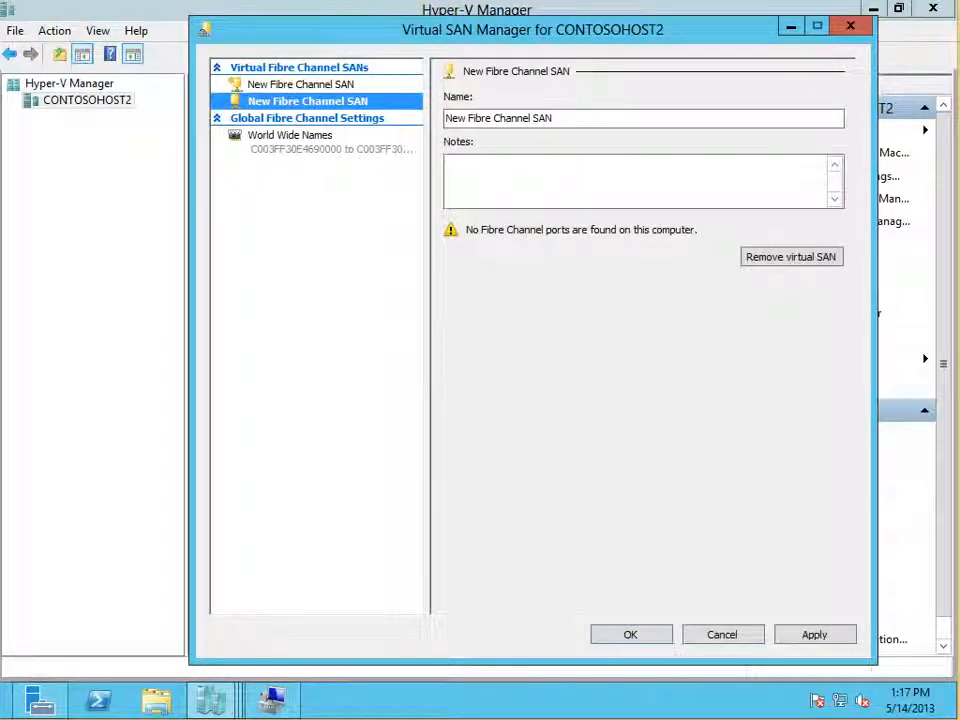
pyautogui.press('Tab')
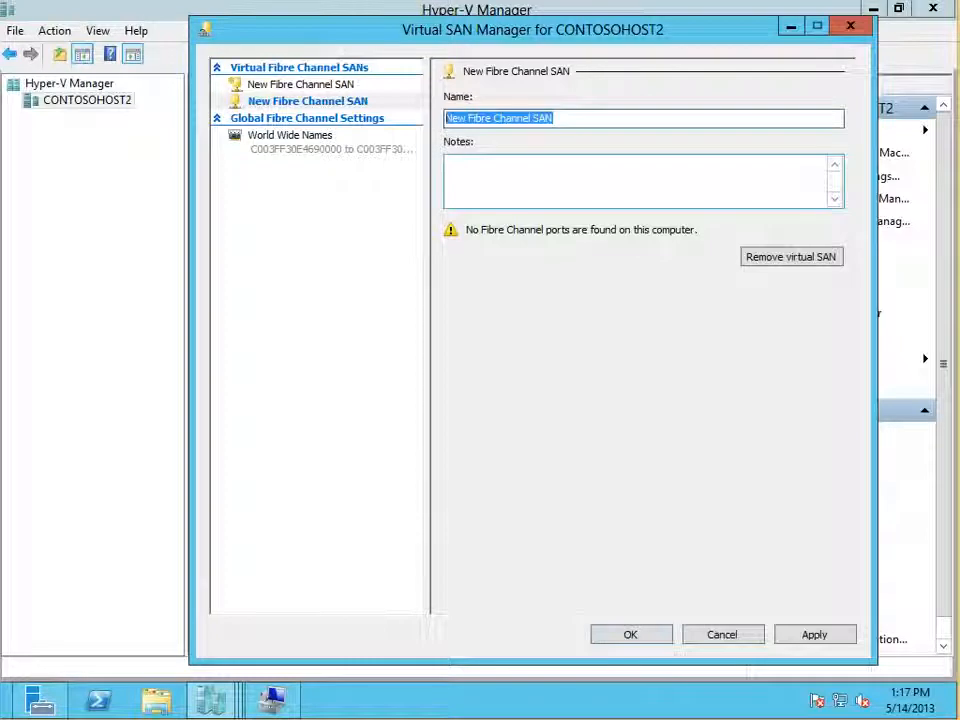
pyautogui.write('FakeSAN')
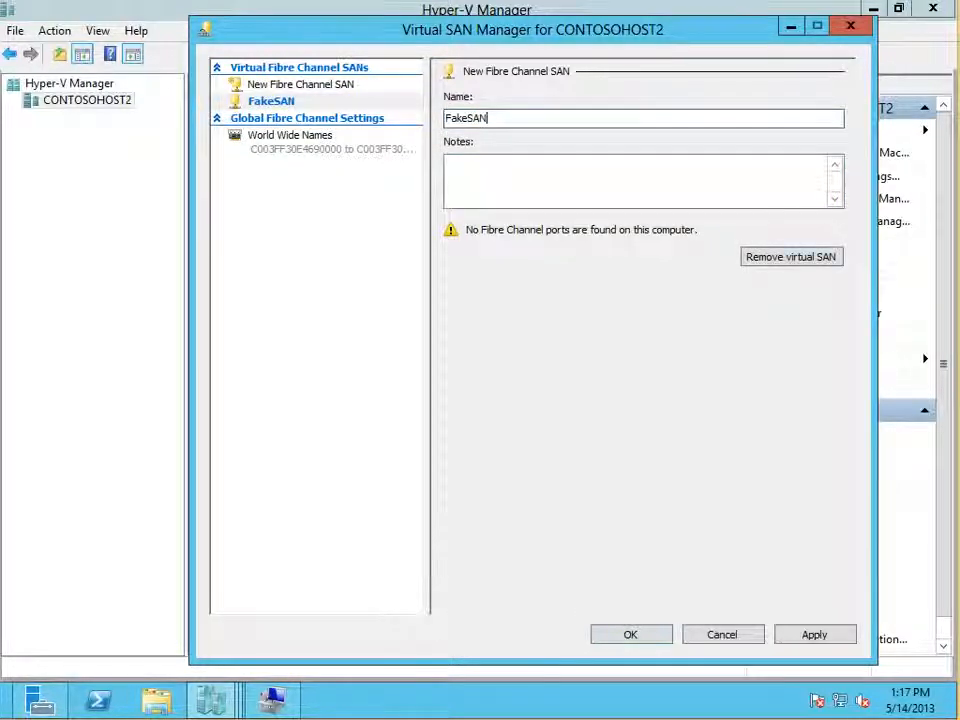
pyautogui.press('Return')
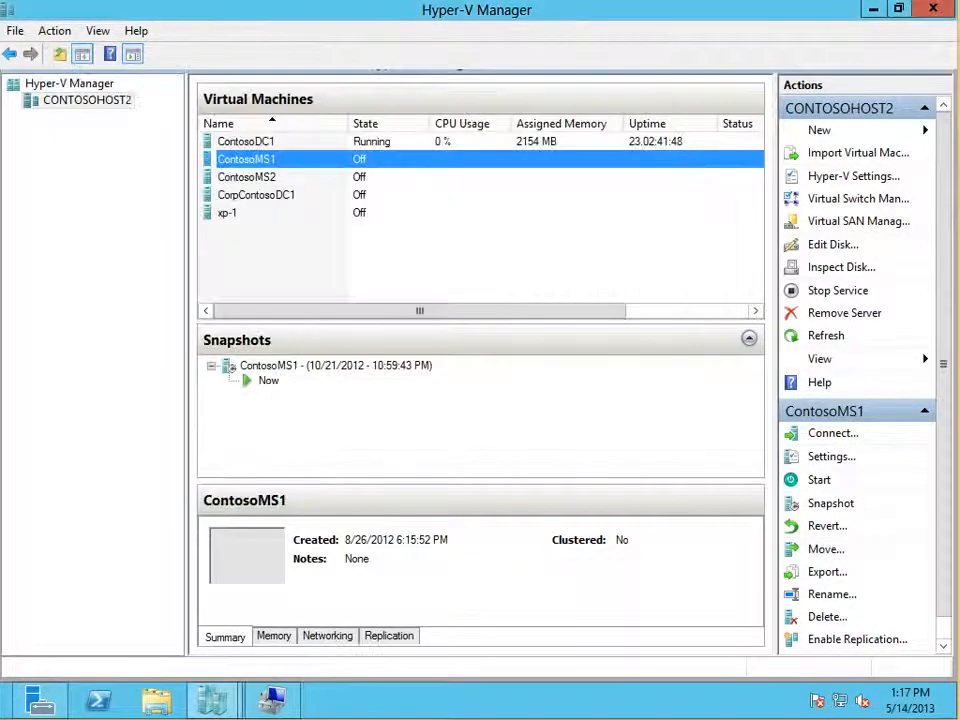
# Step: Try adding a Fibre Channel adapter to ContosoMS1, check its available virtual SAN choices, and cancel the settings
pyautogui.click(212, 700)
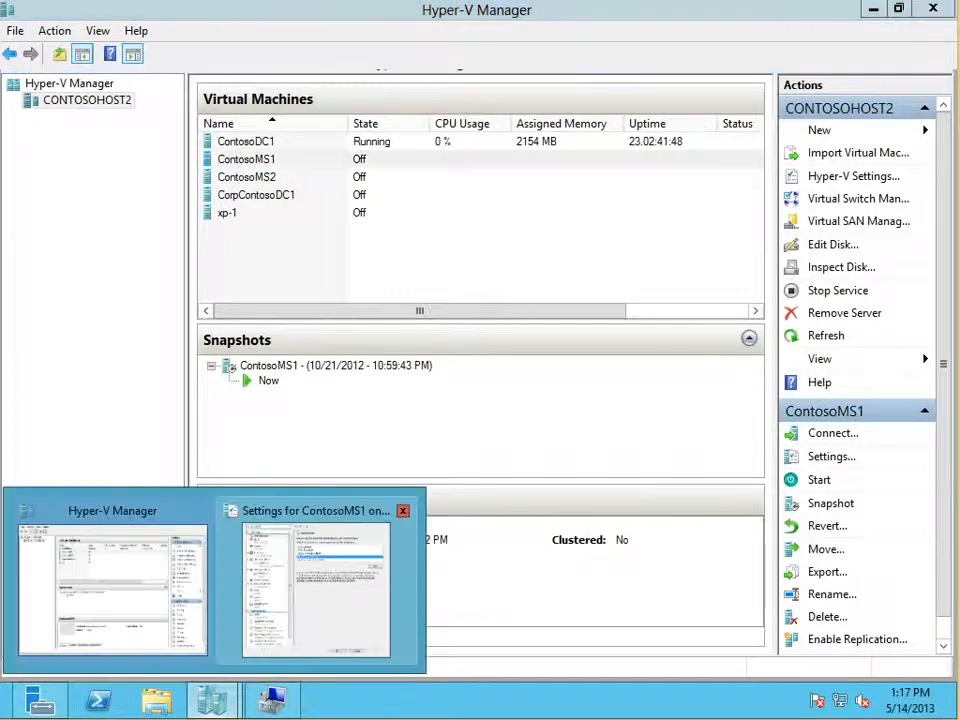
pyautogui.click(316, 590)
pyautogui.click(648, 241)
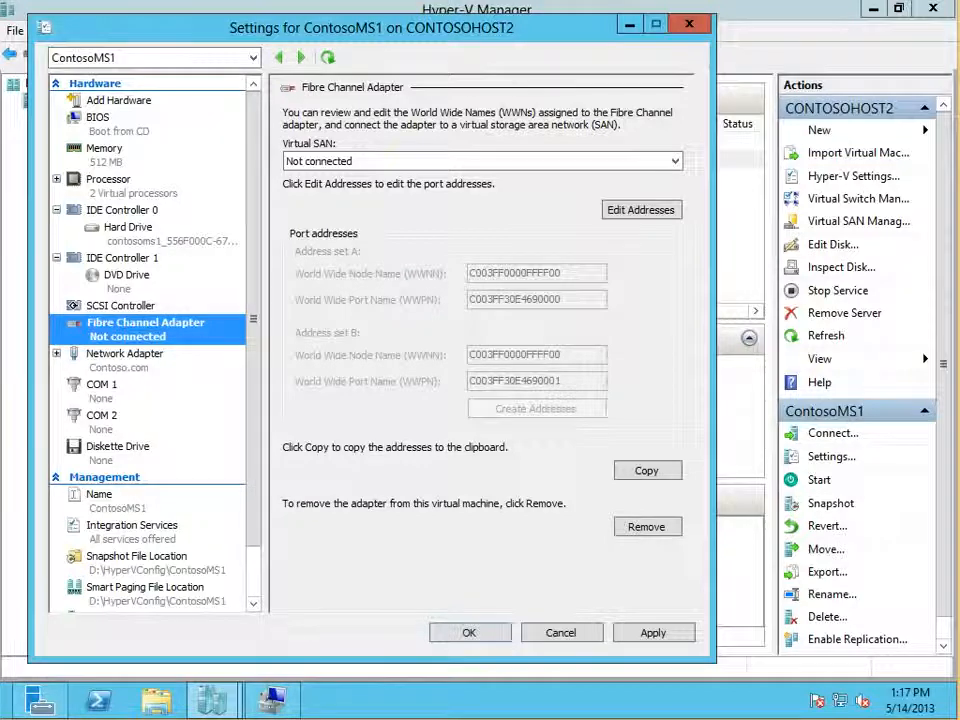
pyautogui.click(675, 161)
pyautogui.click(675, 161)
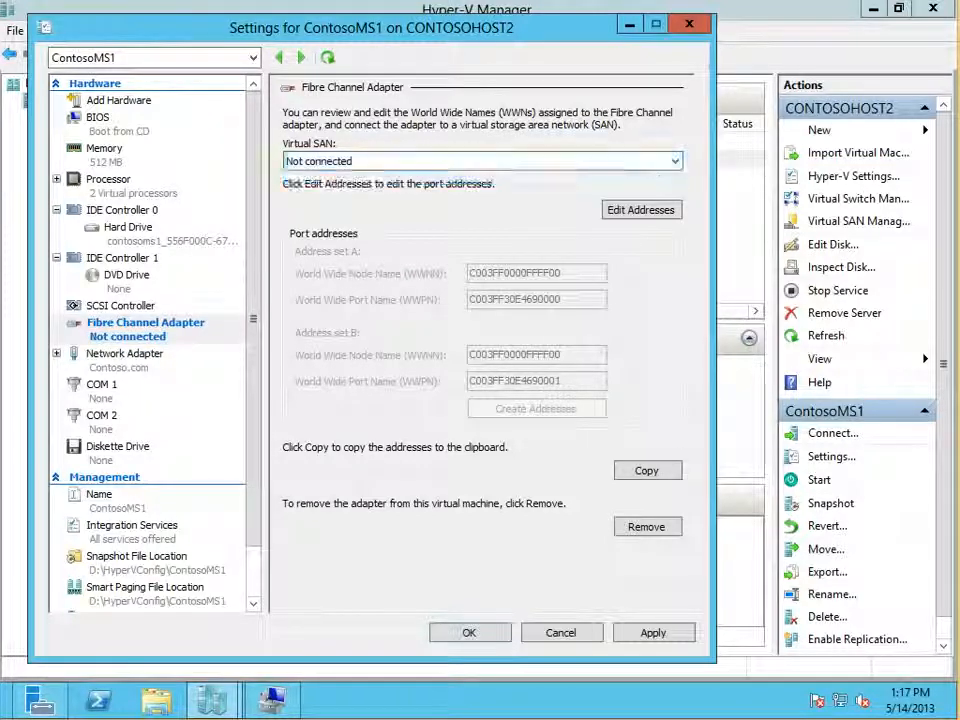
pyautogui.click(561, 632)
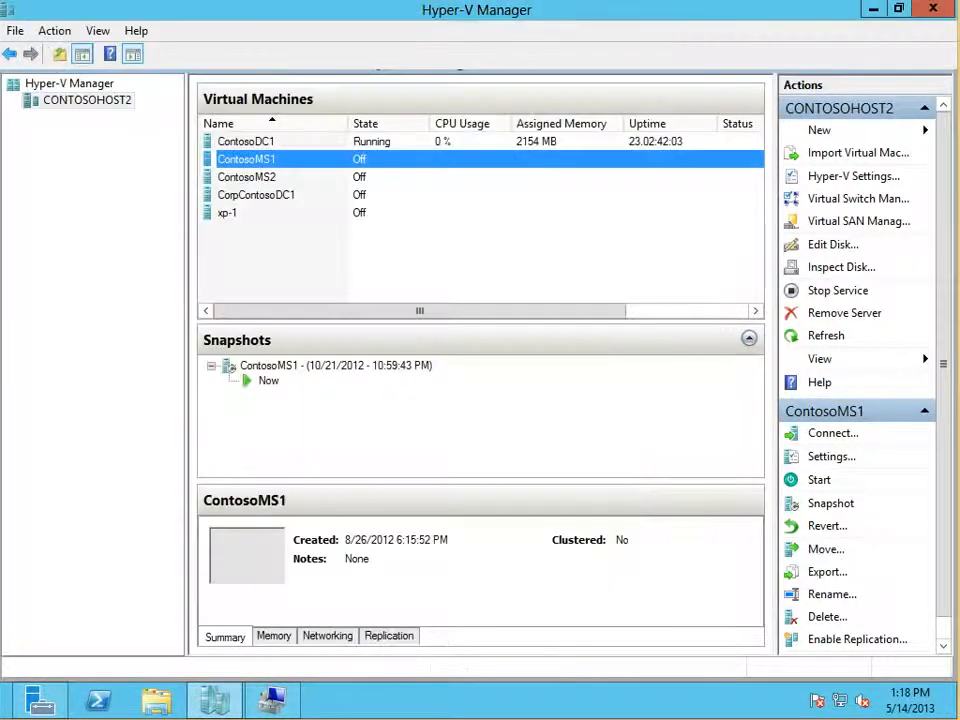
# Step: Add a Fibre Channel adapter connected to the FakeSAN virtual SAN in the ContosoMS1 settings and apply the change
pyautogui.rightClick(262, 160)
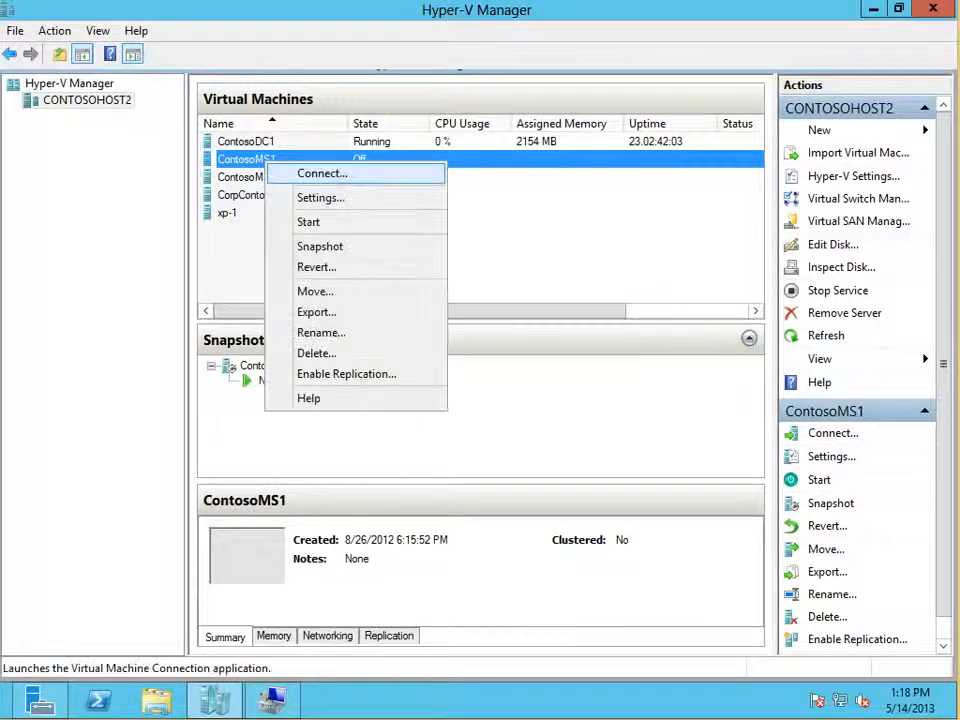
pyautogui.click(300, 197)
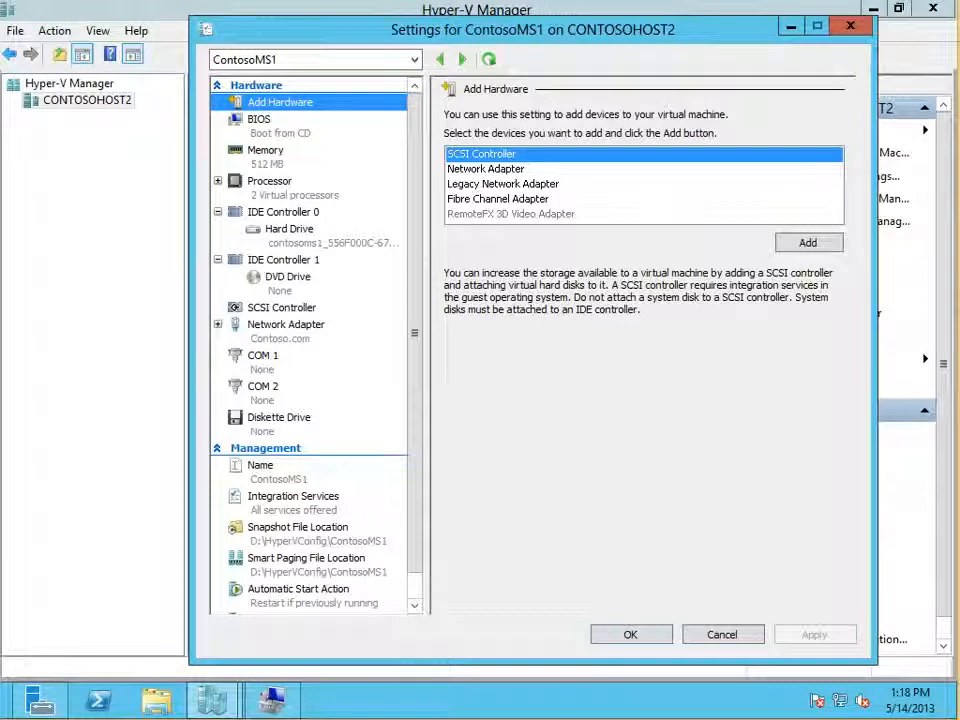
pyautogui.click(498, 199)
pyautogui.click(808, 243)
pyautogui.click(740, 163)
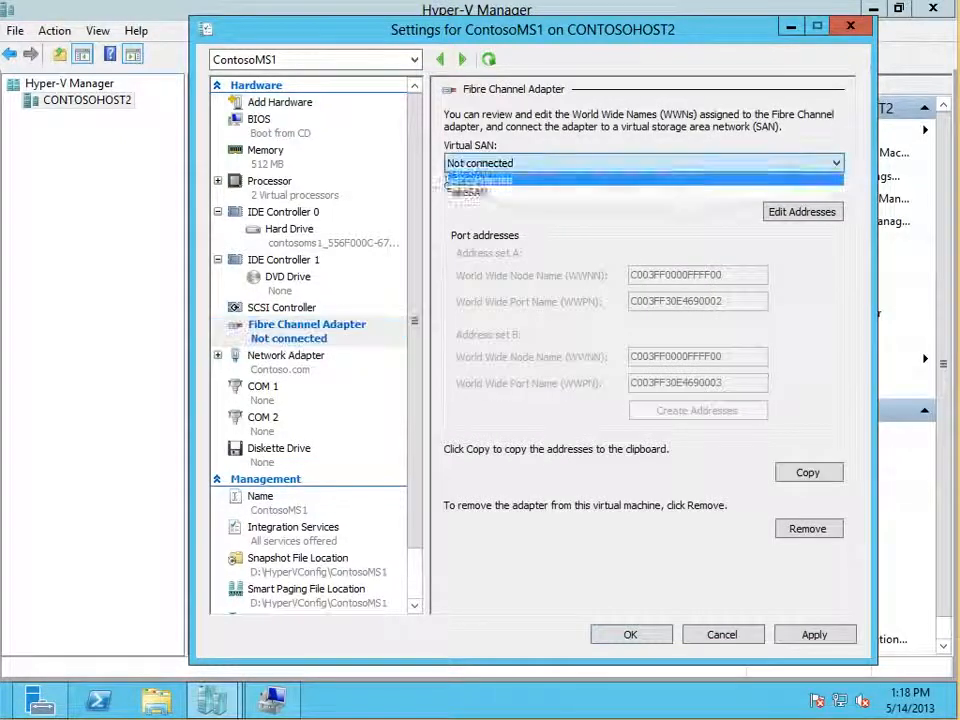
pyautogui.click(730, 192)
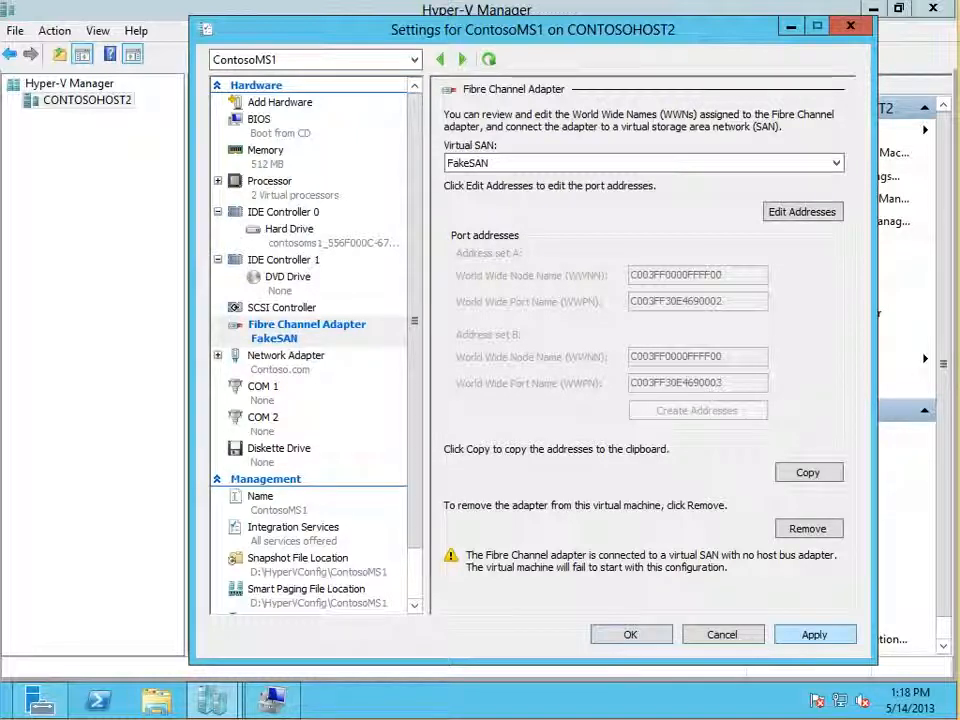
pyautogui.click(815, 635)
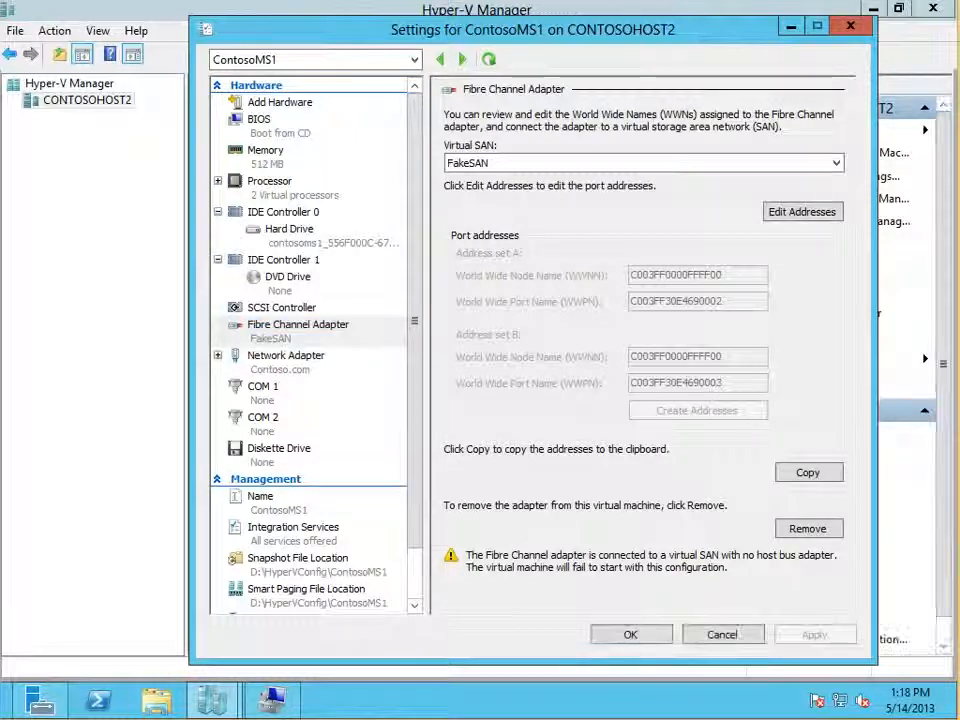
# Step: Reposition the ContosoMS1 settings window and examine its memory and integration services settings, including the memory weight
pyautogui.click(280, 102)
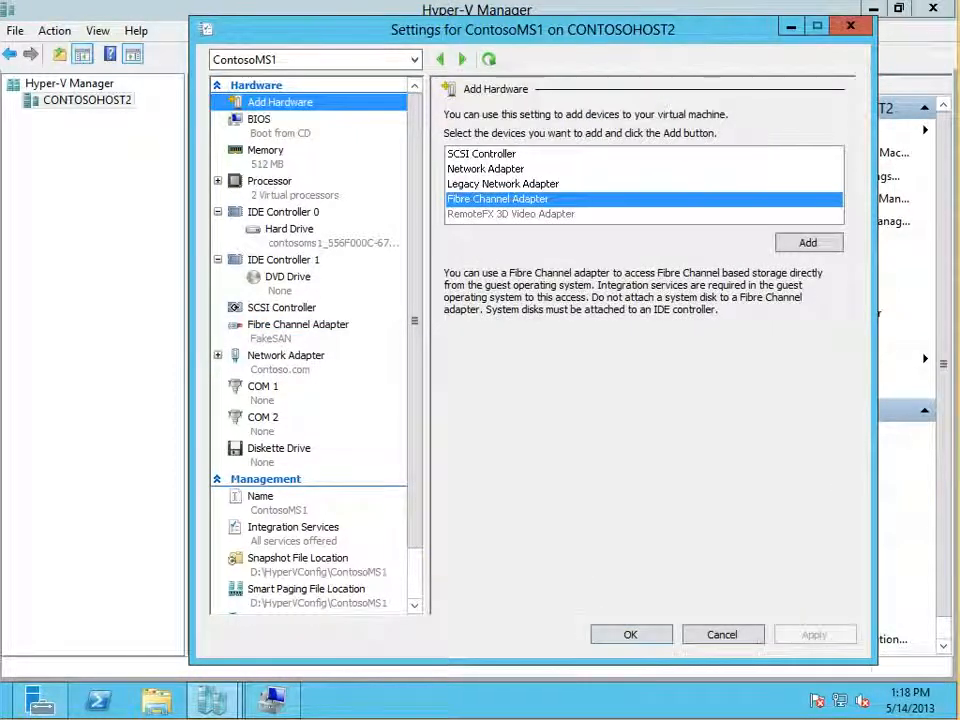
pyautogui.moveTo(300, 29); pyautogui.dragTo(144, 32)
pyautogui.click(110, 153)
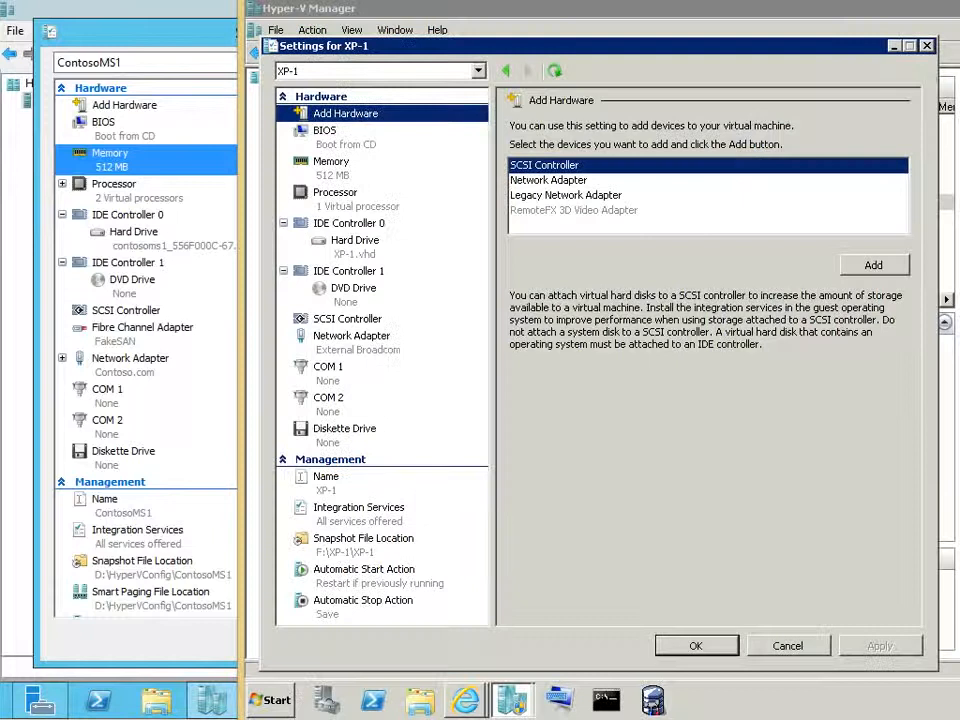
pyautogui.click(331, 162)
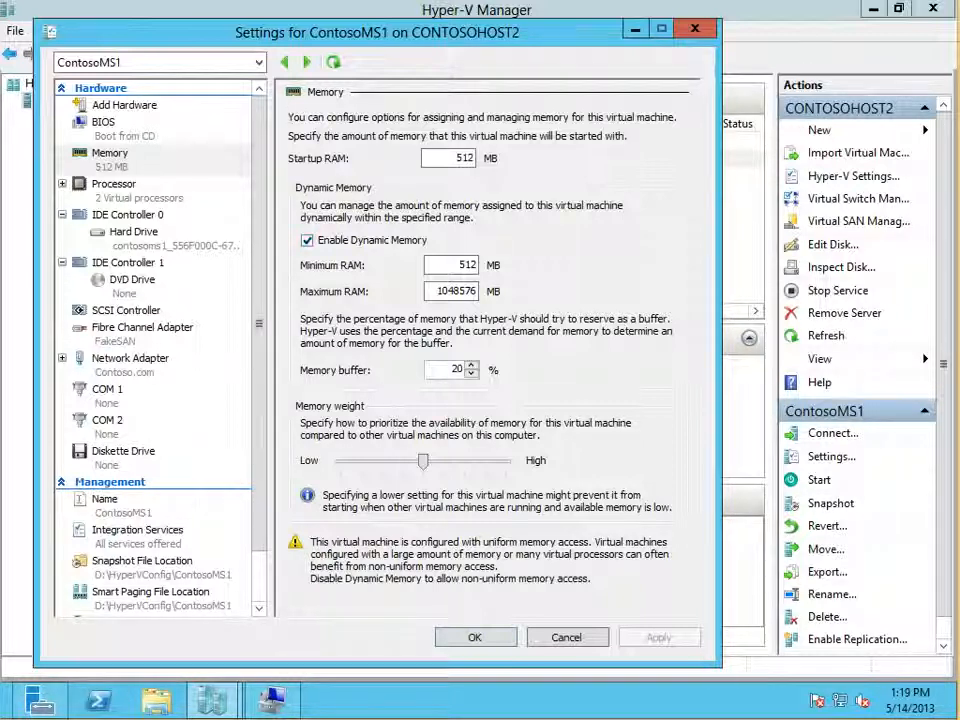
pyautogui.click(138, 531)
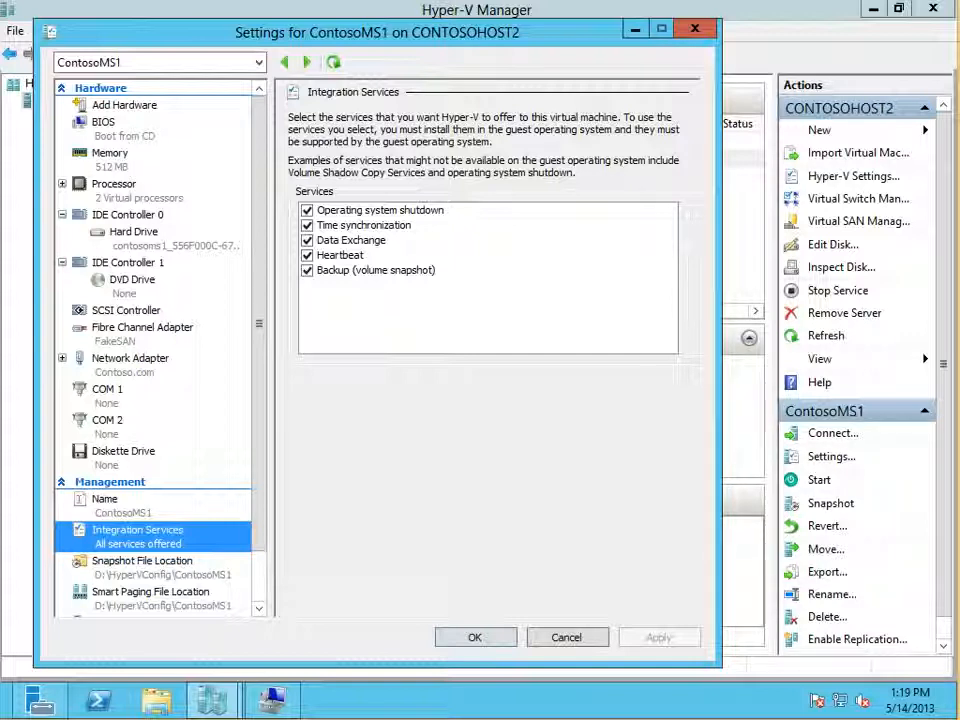
pyautogui.click(110, 154)
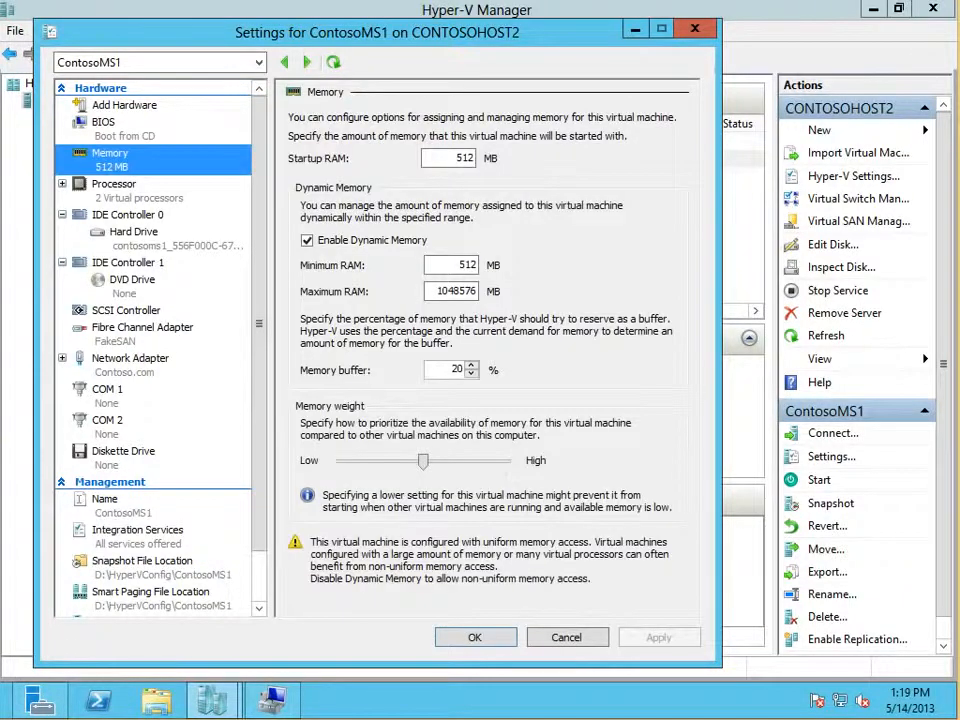
pyautogui.moveTo(423, 461)
pyautogui.mouseDown()
pyautogui.moveTo(485, 461)
pyautogui.moveTo(423, 461)
pyautogui.mouseUp()
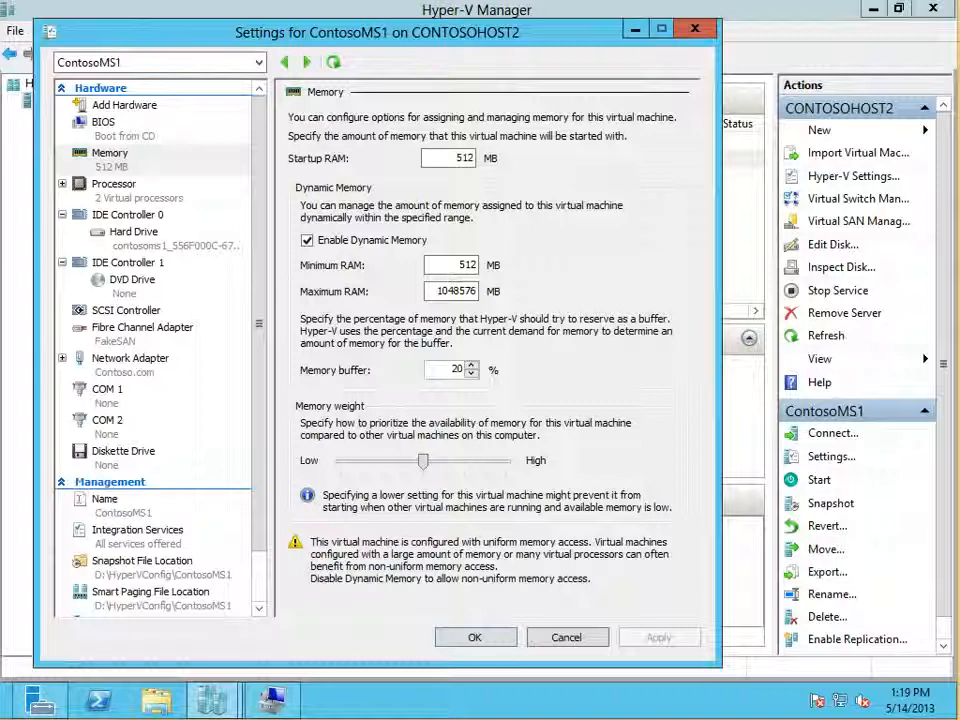
# Step: Set the minimum RAM for ContosoMS1's dynamic memory to 256 MB
pyautogui.doubleClick(467, 265)
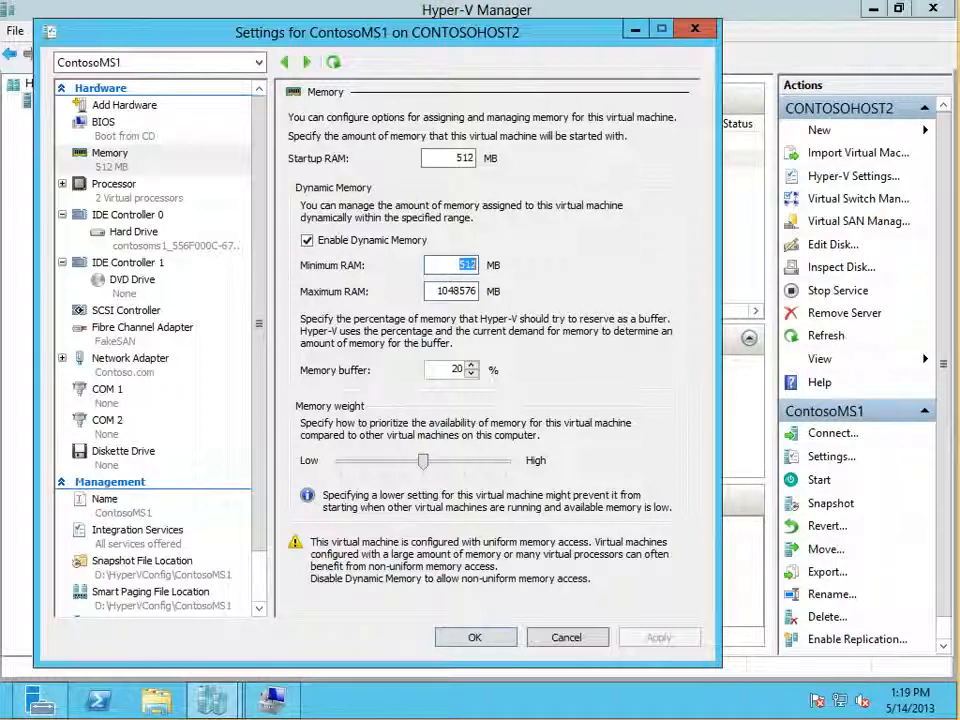
pyautogui.write('256')
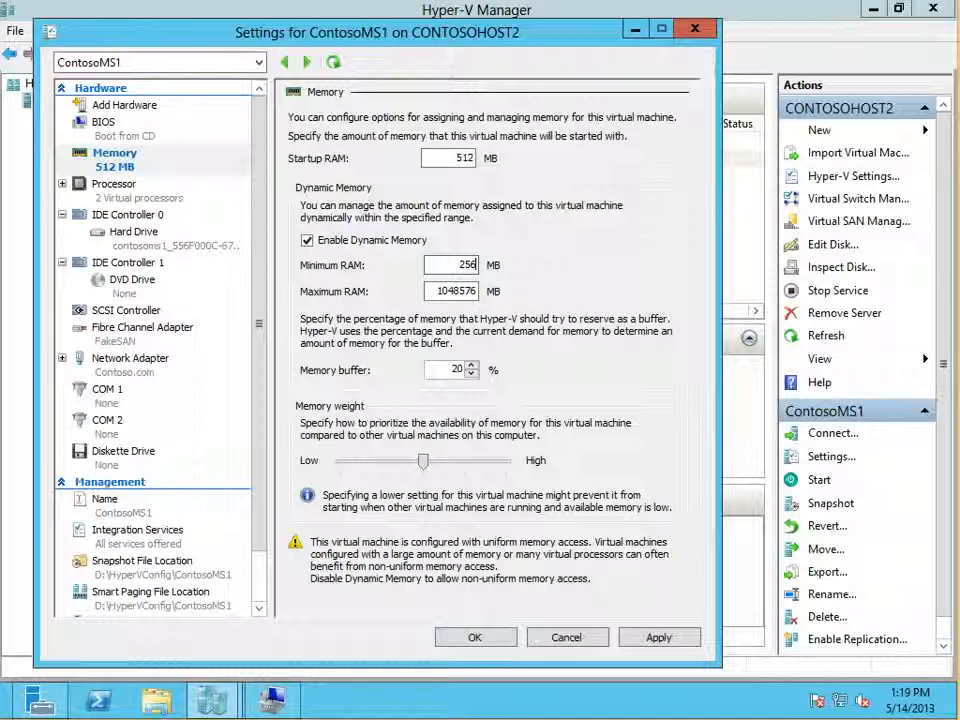
pyautogui.doubleClick(461, 265)
# Step: Set ContosoMS1's startup RAM to 1024 MB and its dynamic memory minimum RAM to 512 MB
pyautogui.click(458, 157)
pyautogui.doubleClick(460, 157)
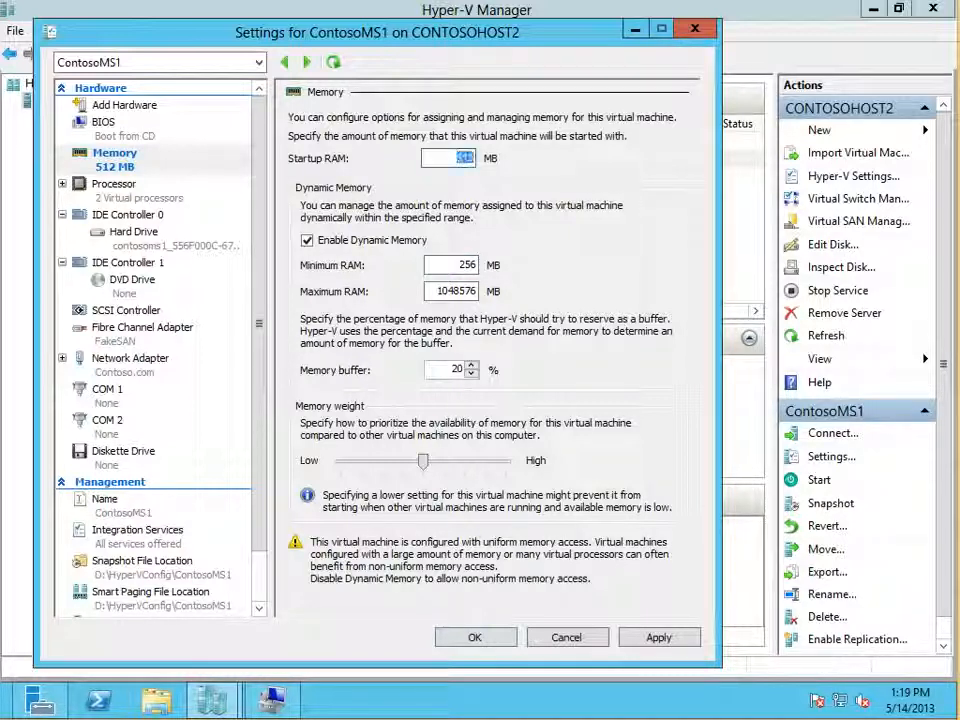
pyautogui.click(457, 157)
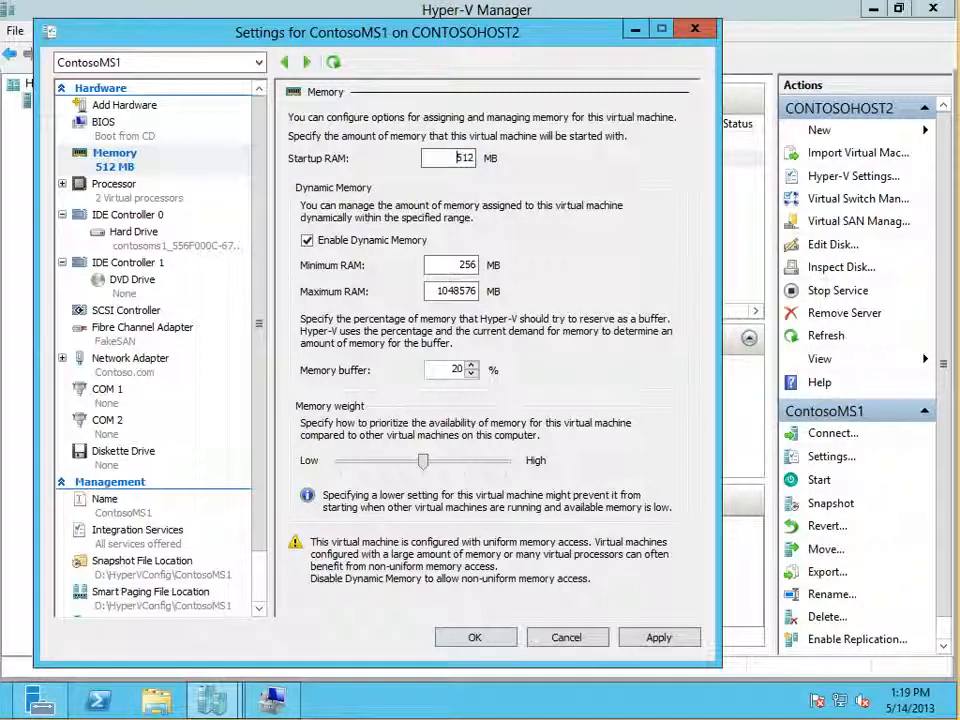
pyautogui.doubleClick(460, 157)
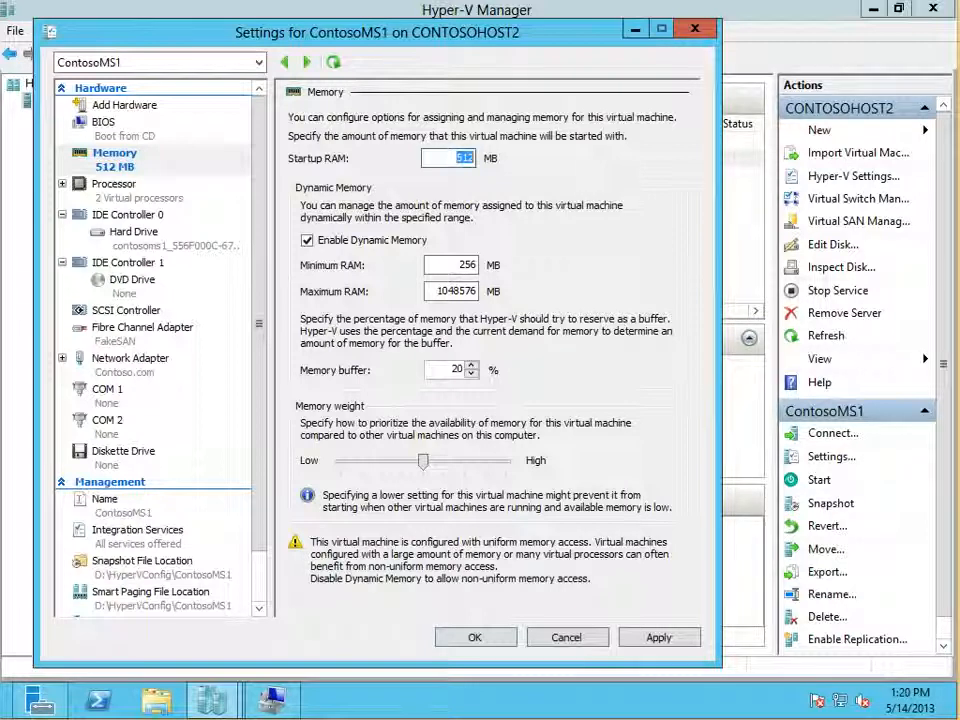
pyautogui.click(458, 157)
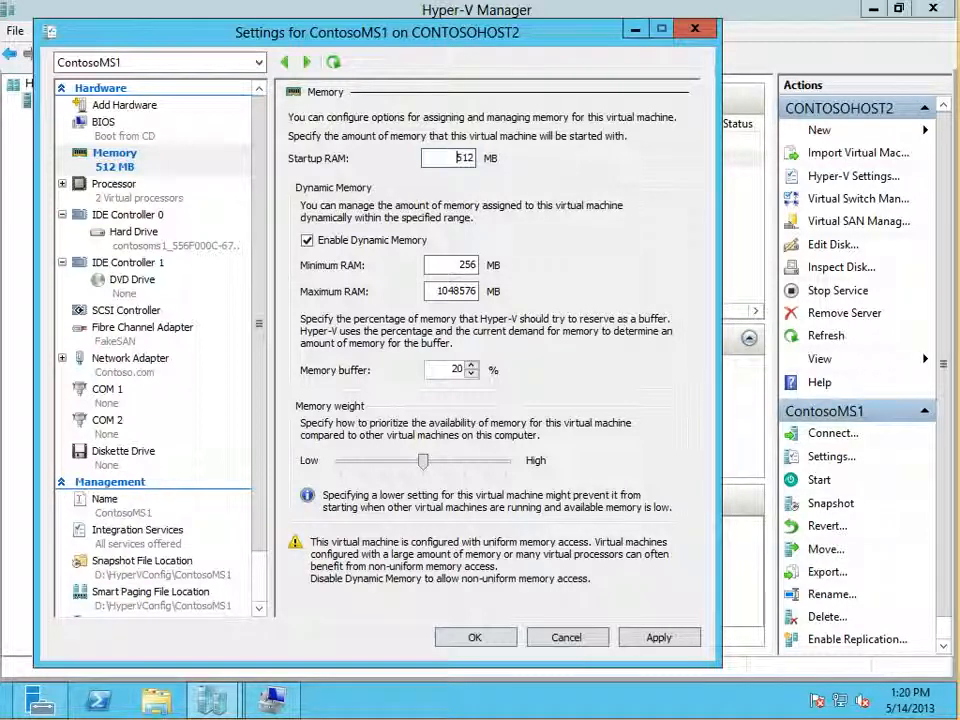
pyautogui.doubleClick(458, 157)
pyautogui.write('1024')
pyautogui.press('BackSpace')
pyautogui.press('BackSpace')
pyautogui.press('BackSpace')
pyautogui.press('BackSpace')
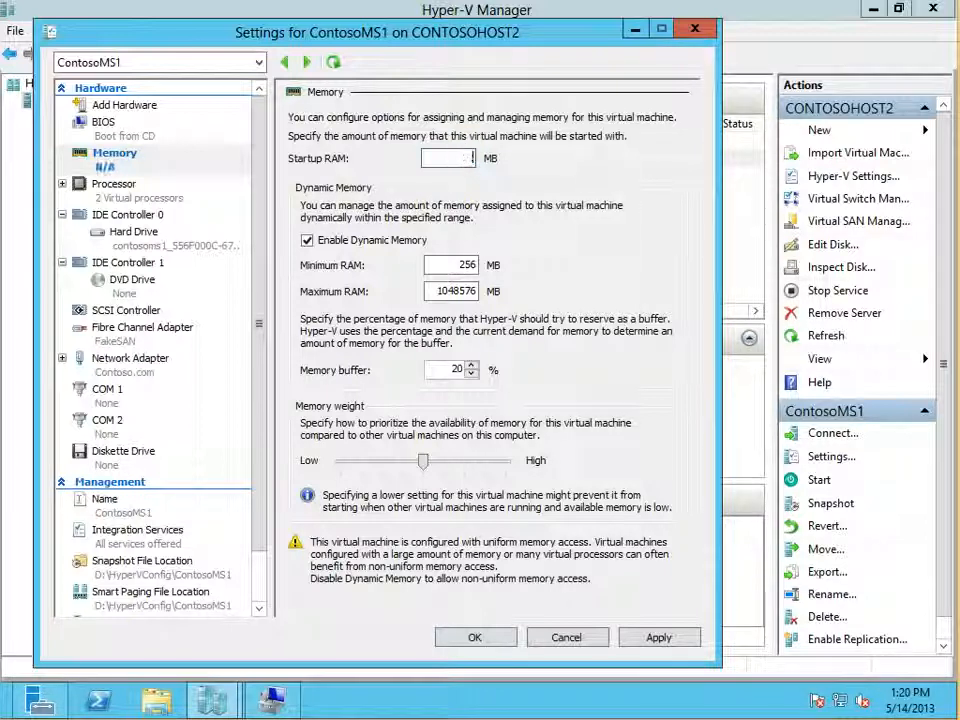
pyautogui.write('1024')
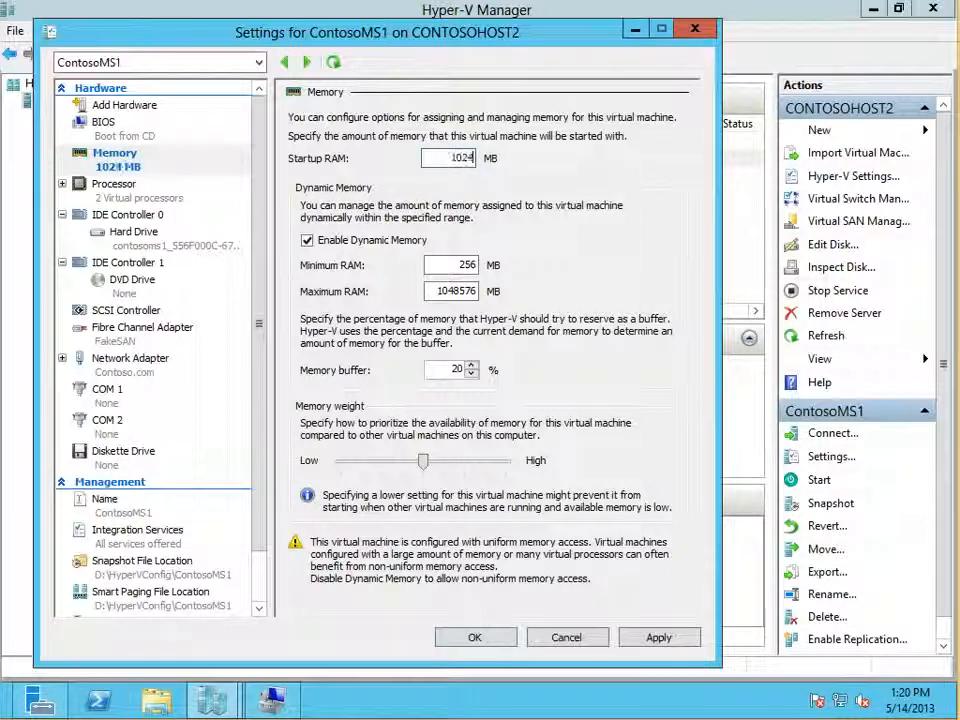
pyautogui.doubleClick(470, 265)
pyautogui.write('512')
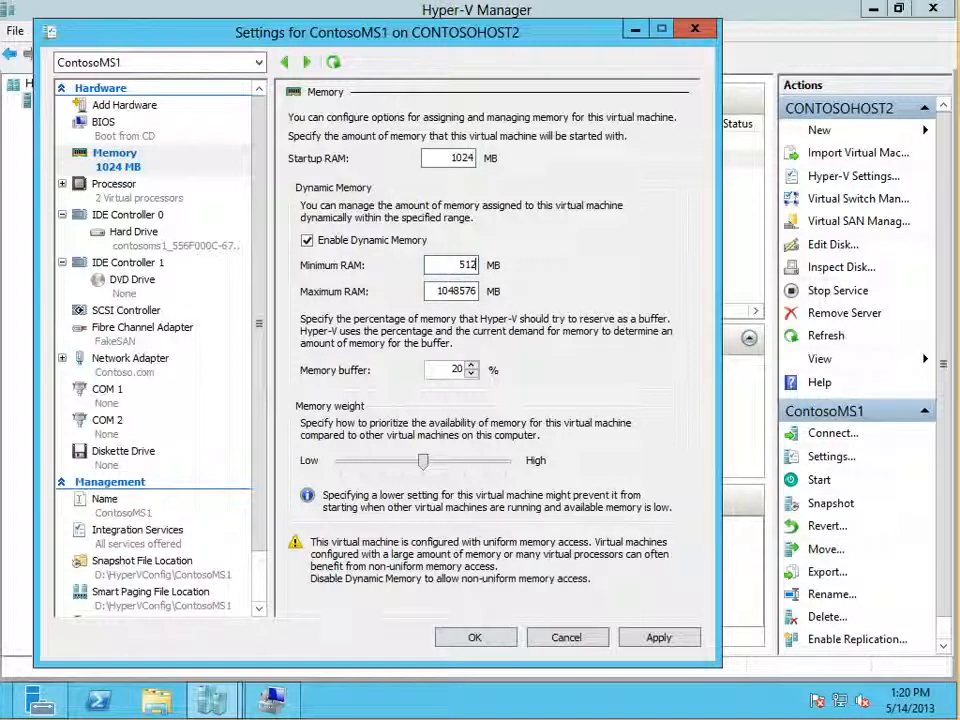
# Step: Compare the startup RAM with the minimum RAM in ContosoMS1's memory settings
pyautogui.doubleClick(467, 265)
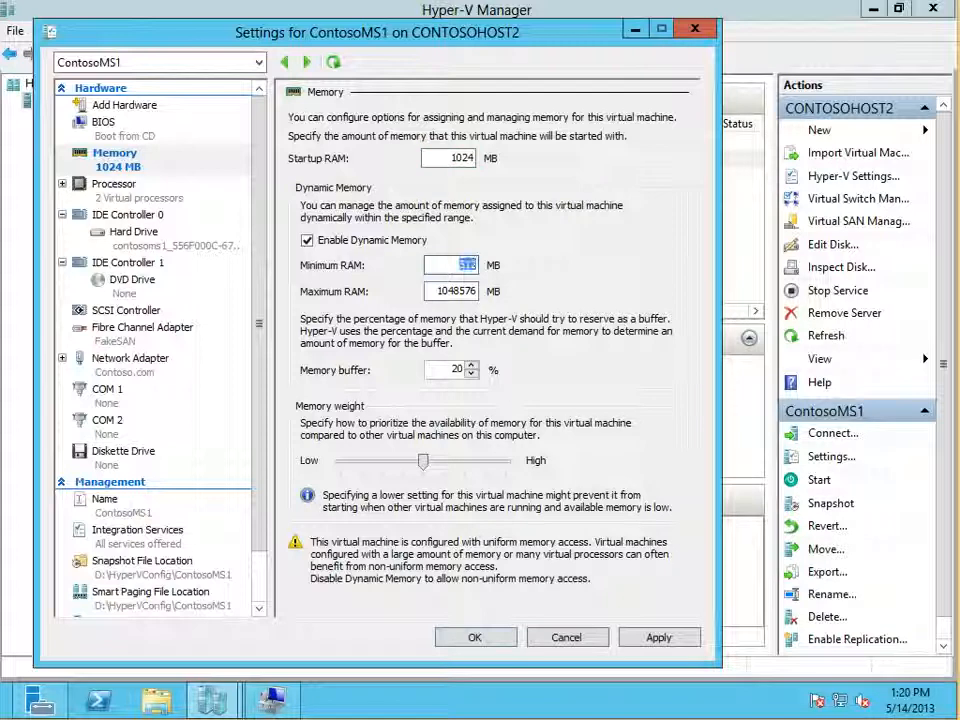
pyautogui.click(459, 265)
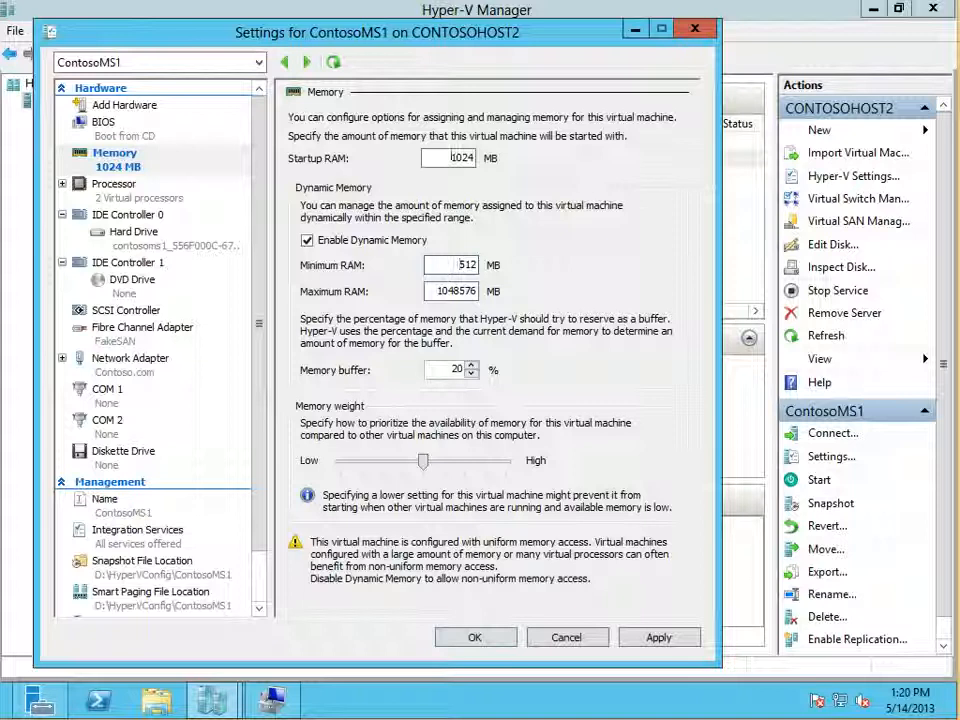
pyautogui.click(451, 157)
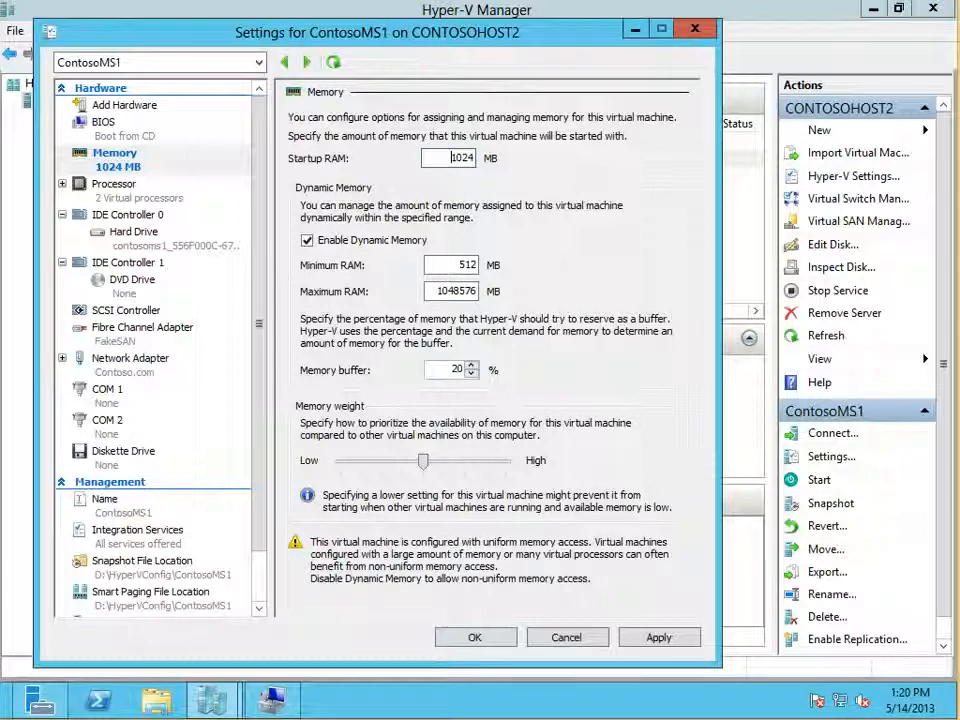
pyautogui.doubleClick(451, 157)
pyautogui.click(451, 157)
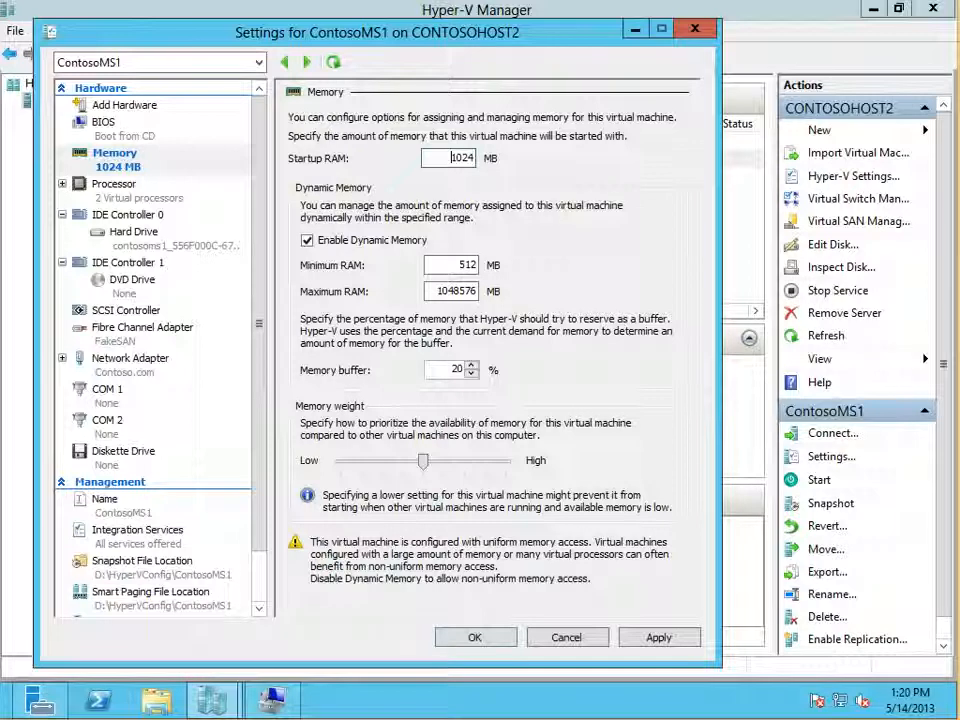
pyautogui.doubleClick(468, 265)
pyautogui.click(464, 265)
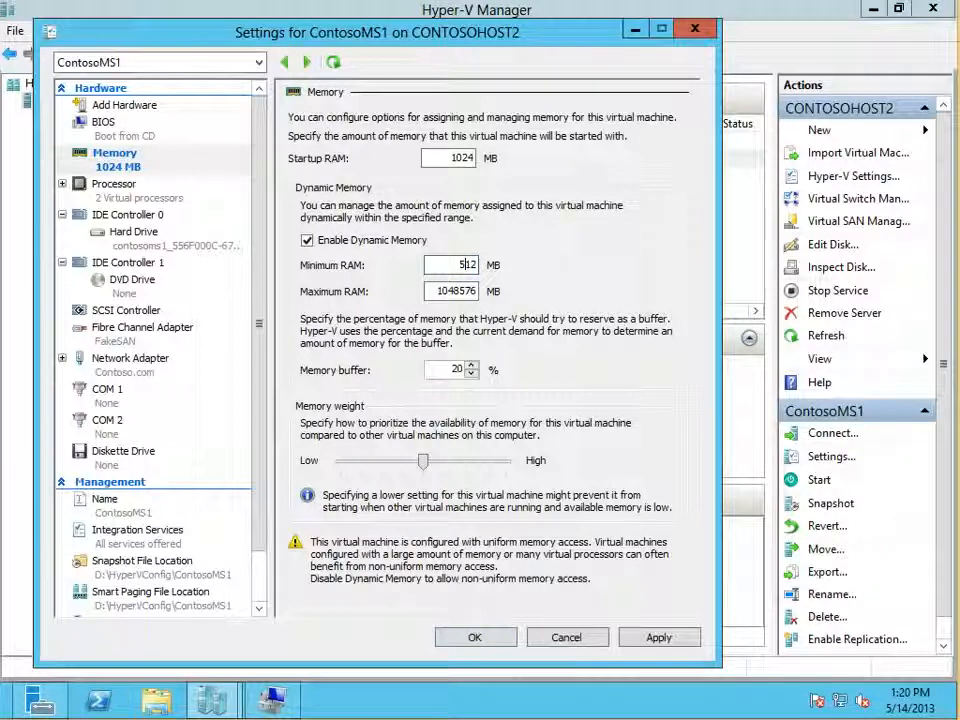
# Step: Examine the folder path set as ContosoMS1's Smart Paging file location
pyautogui.moveTo(259, 324); pyautogui.dragTo(259, 363)
pyautogui.click(151, 551)
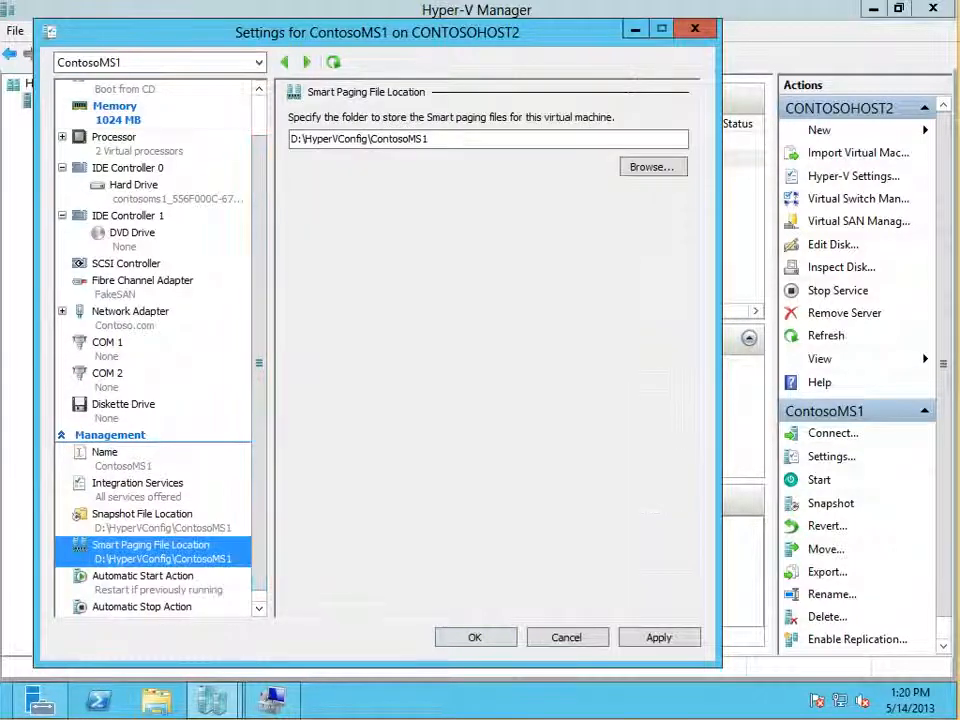
pyautogui.click(430, 139)
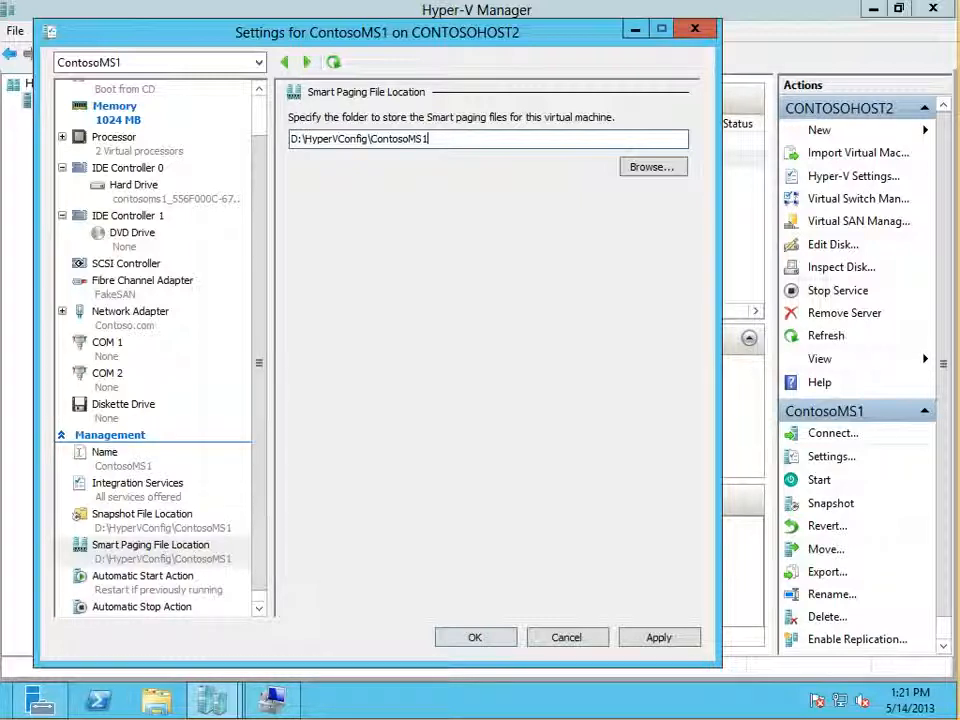
pyautogui.hotkey('ctrl', 'a')
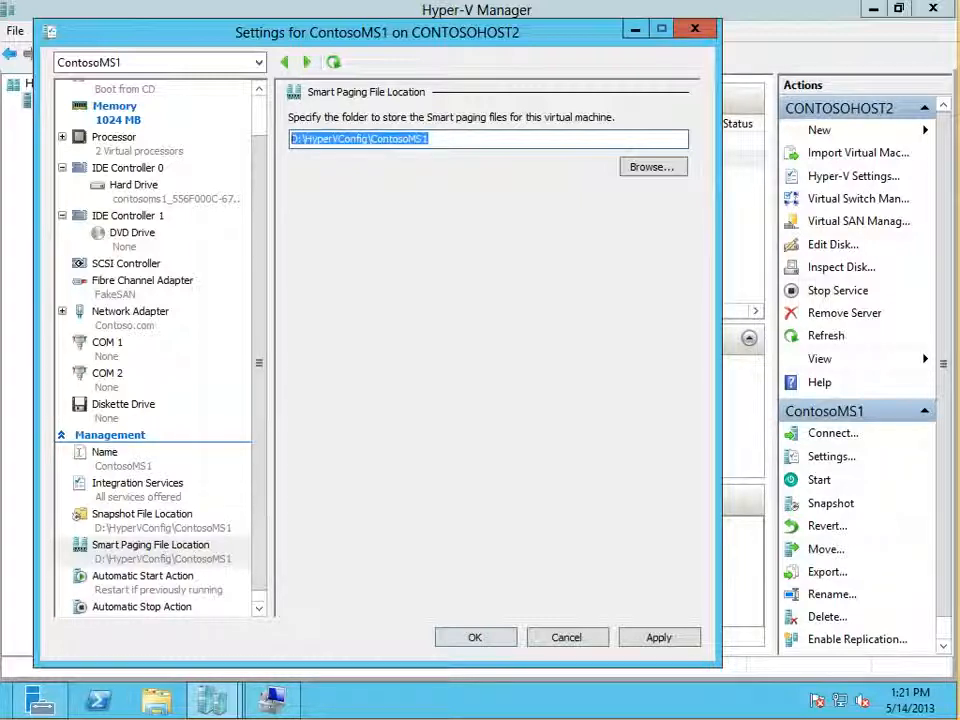
pyautogui.click(430, 139)
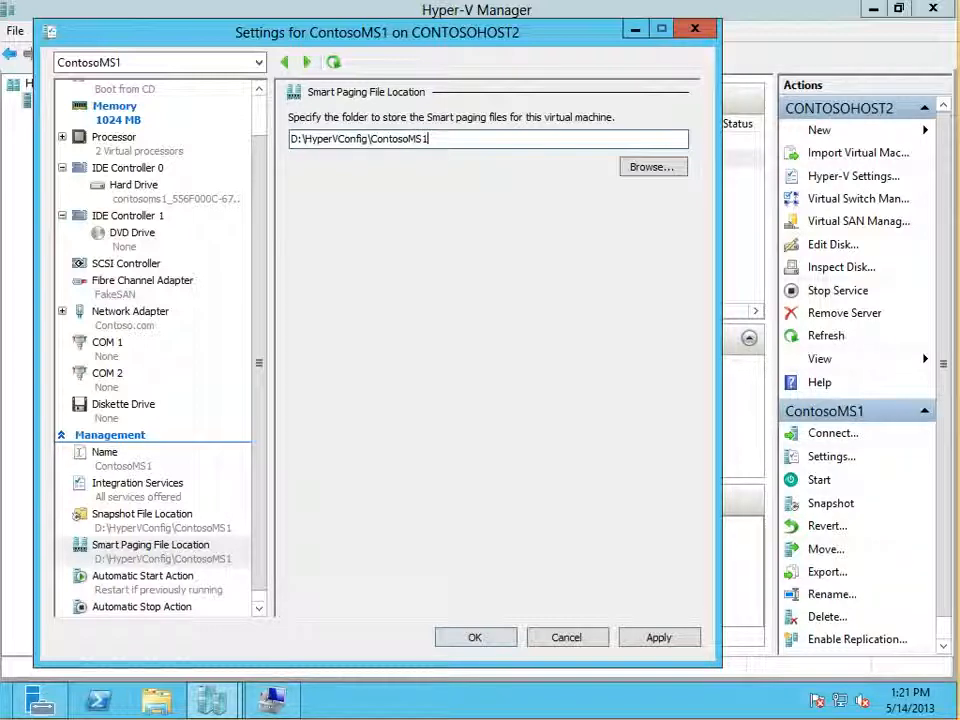
pyautogui.hotkey('shift', 'Home')
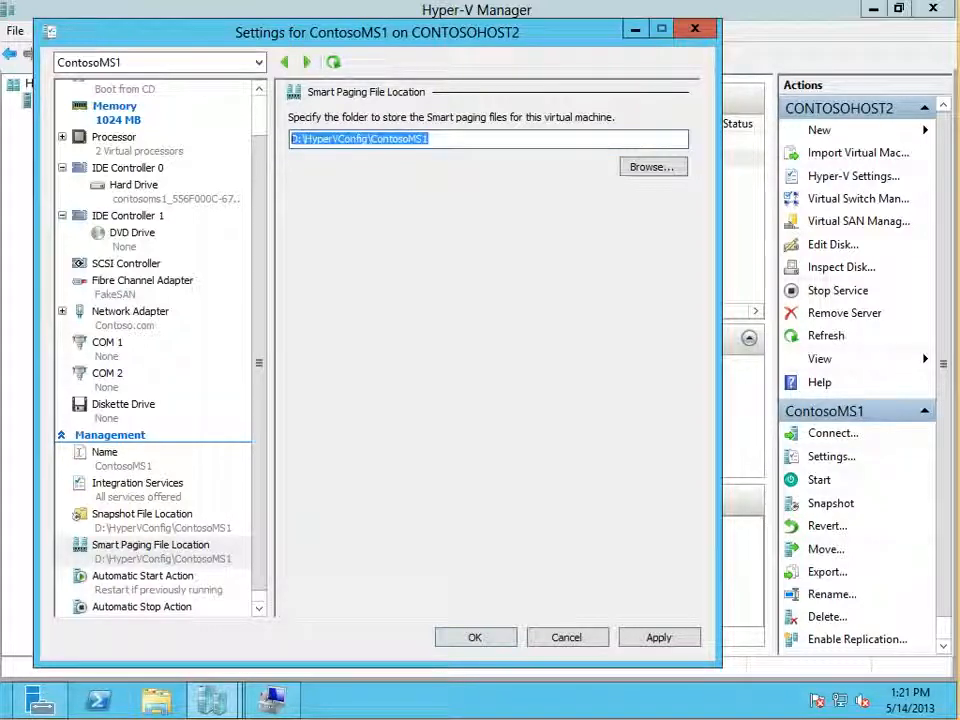
pyautogui.press('End')
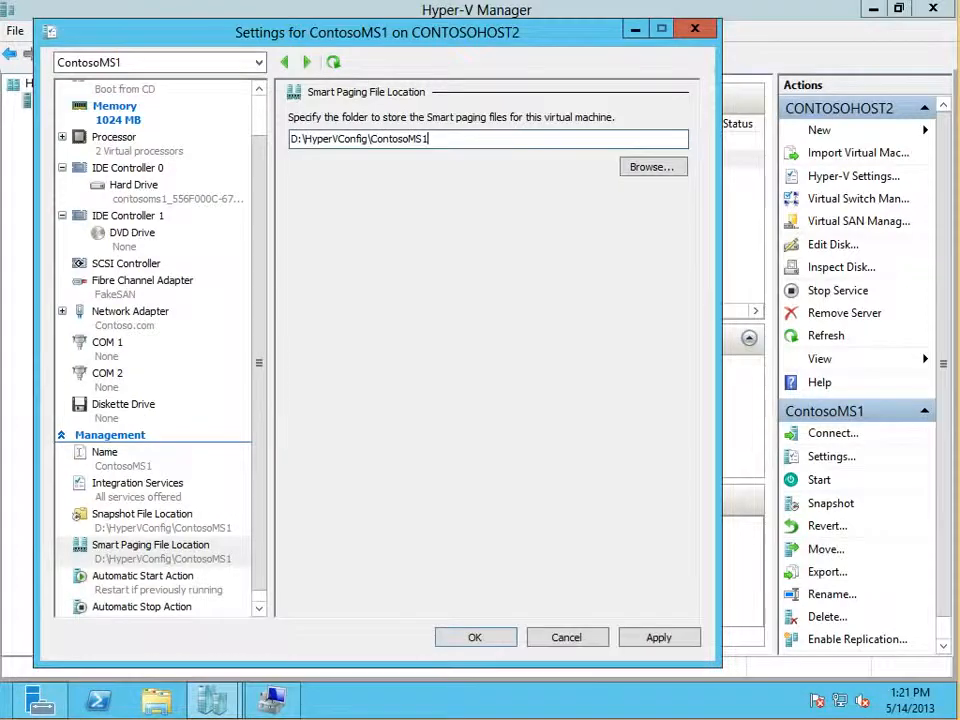
# Step: Return to ContosoMS1's memory settings and review how its startup RAM relates to its minimum RAM
pyautogui.click(116, 112)
pyautogui.moveTo(451, 158); pyautogui.dragTo(476, 158)
pyautogui.click(457, 158)
pyautogui.doubleClick(462, 158)
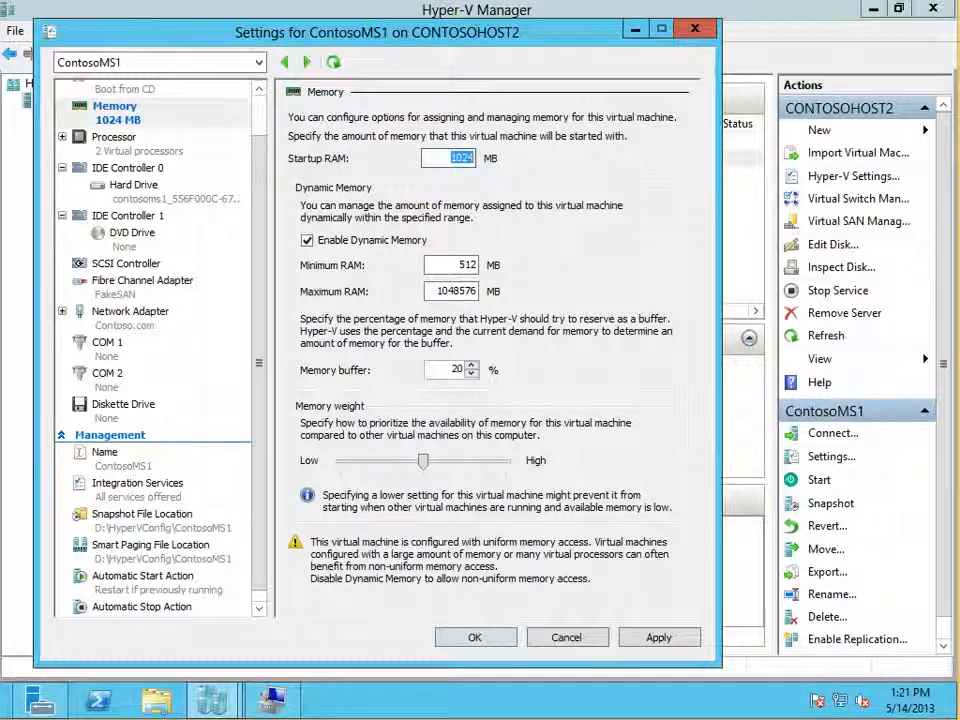
pyautogui.click(466, 264)
pyautogui.doubleClick(466, 264)
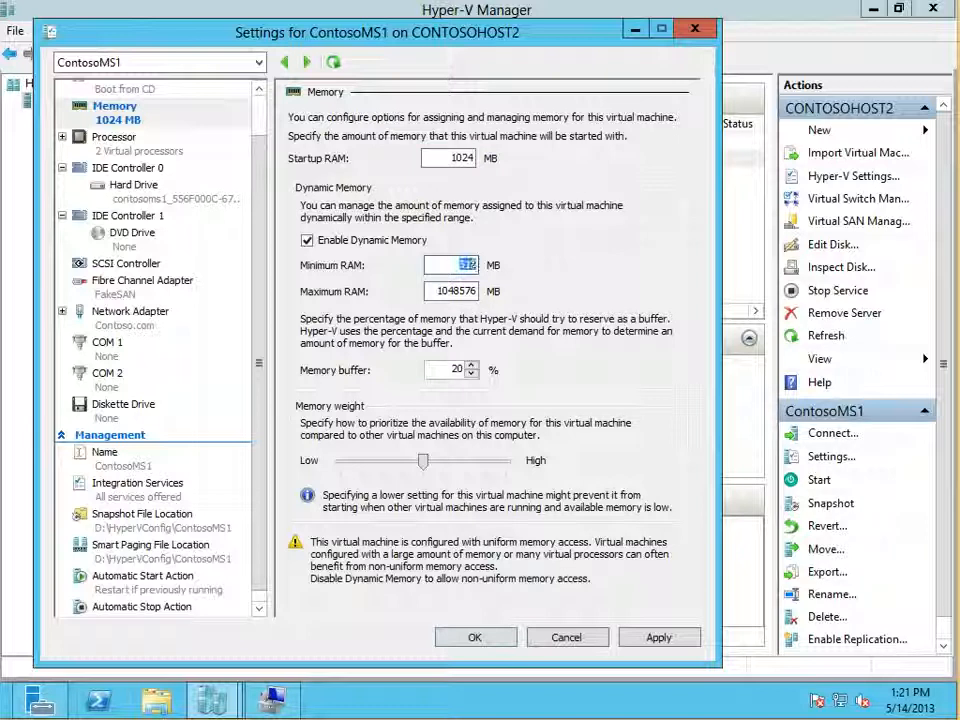
pyautogui.click(451, 158)
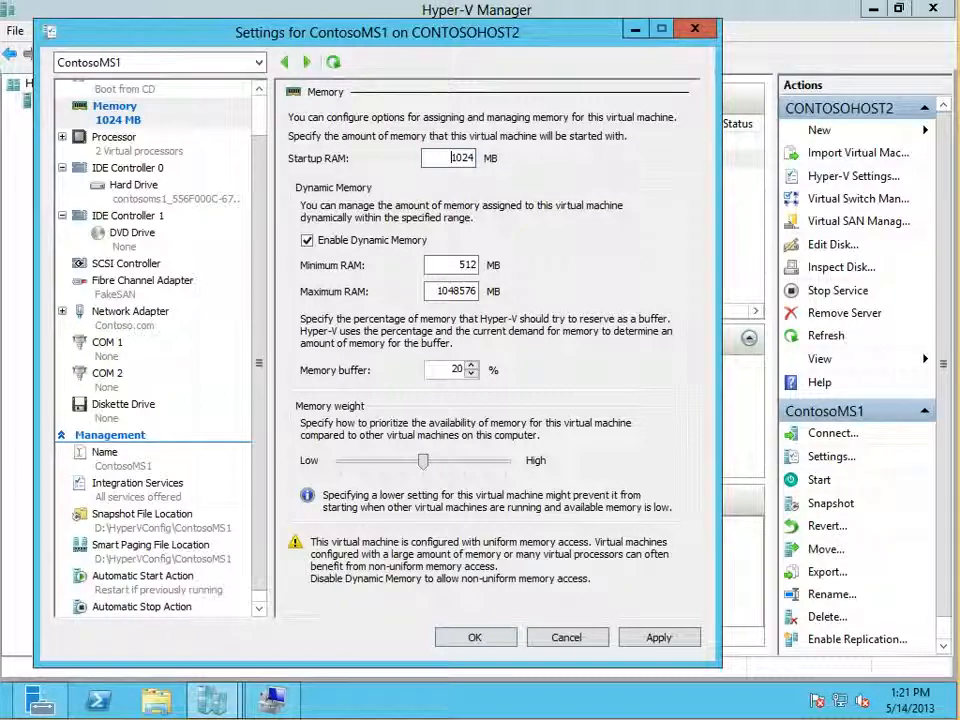
pyautogui.click(459, 265)
pyautogui.doubleClick(466, 265)
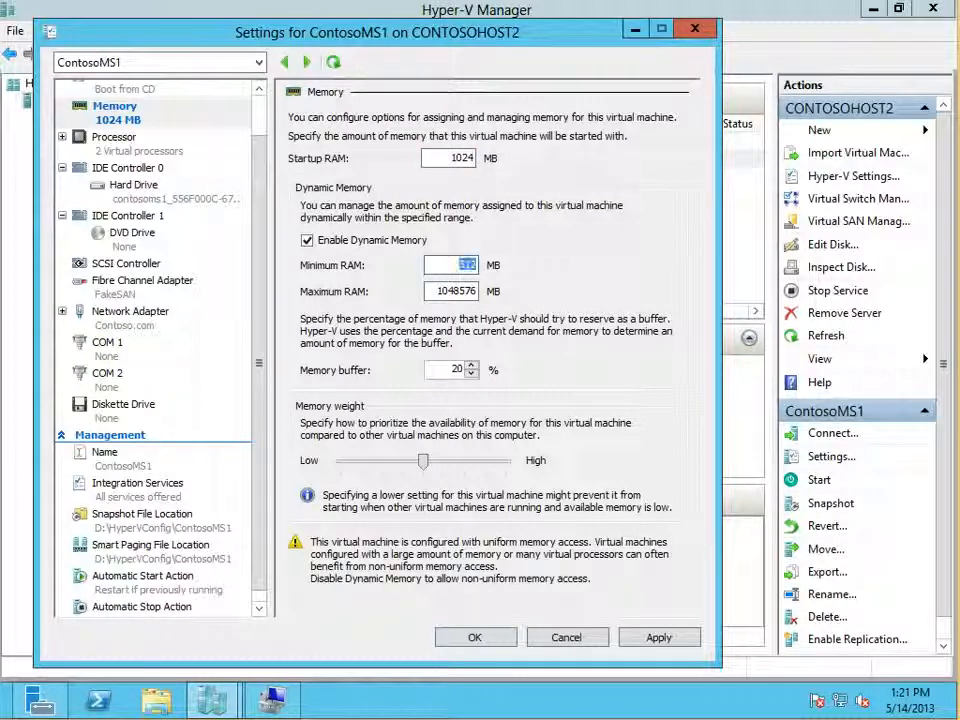
# Step: Compare ContosoMS1's startup RAM with its minimum RAM and check its snapshot and Smart Paging file locations
pyautogui.doubleClick(462, 158)
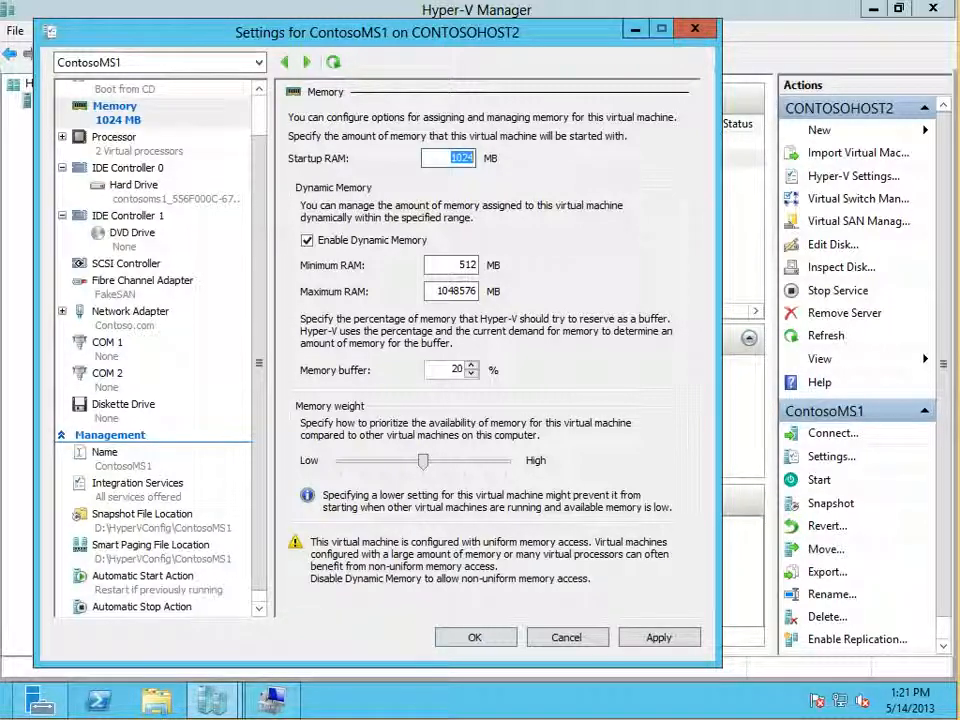
pyautogui.click(459, 265)
pyautogui.click(451, 157)
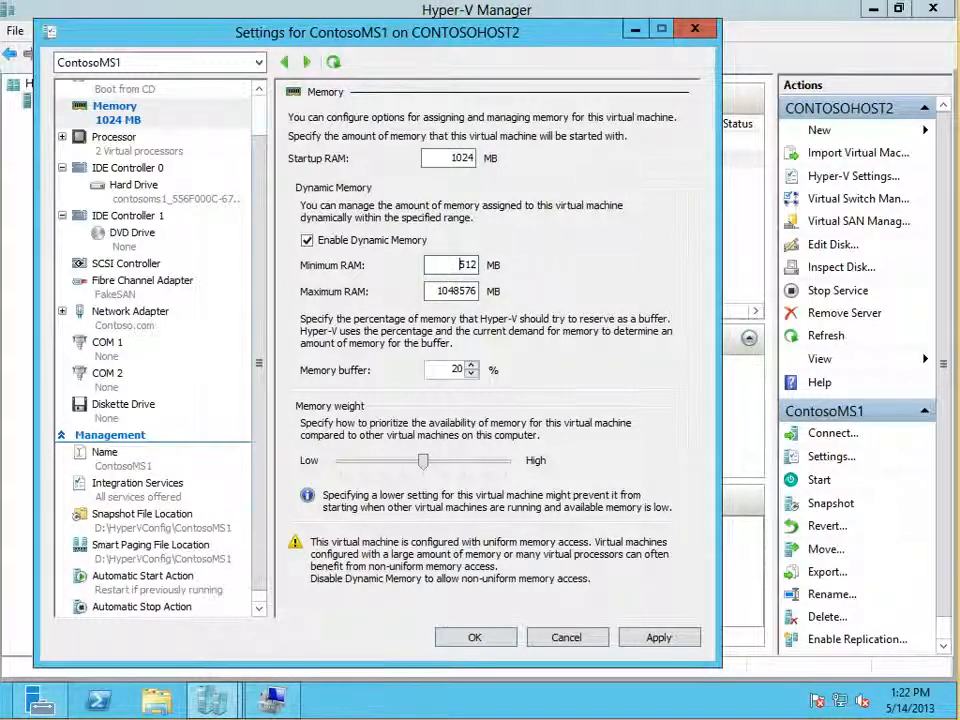
pyautogui.click(146, 518)
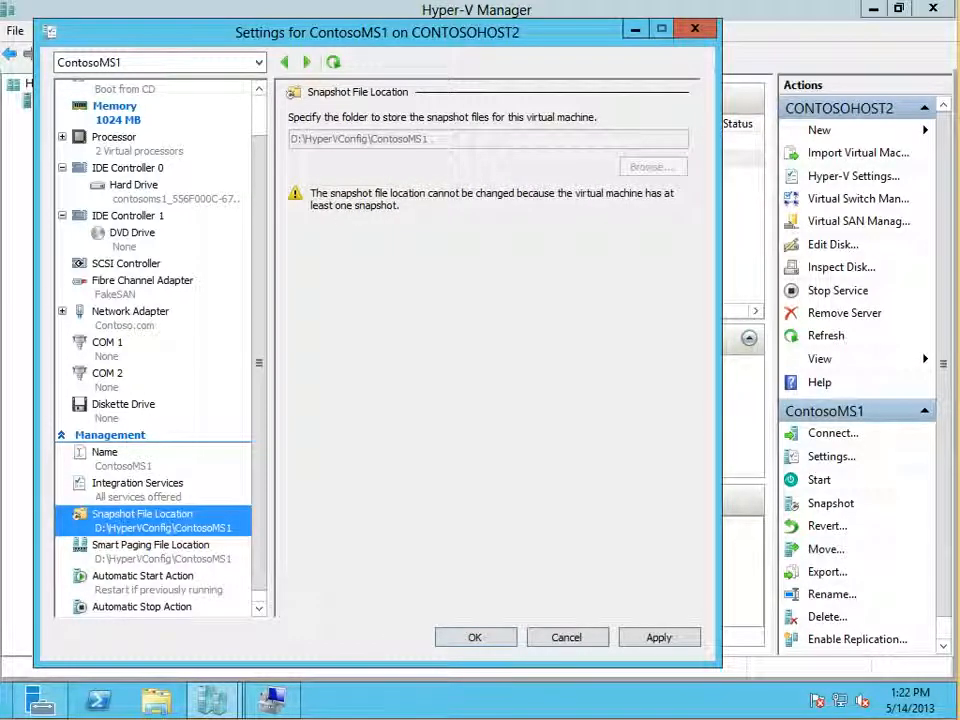
pyautogui.click(150, 550)
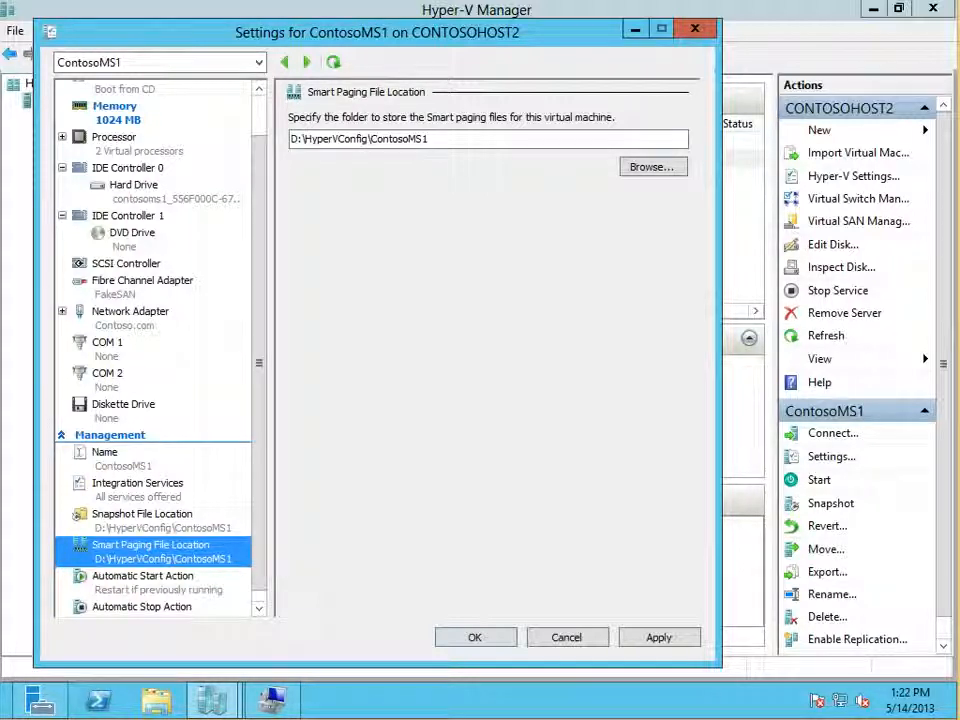
pyautogui.click(115, 107)
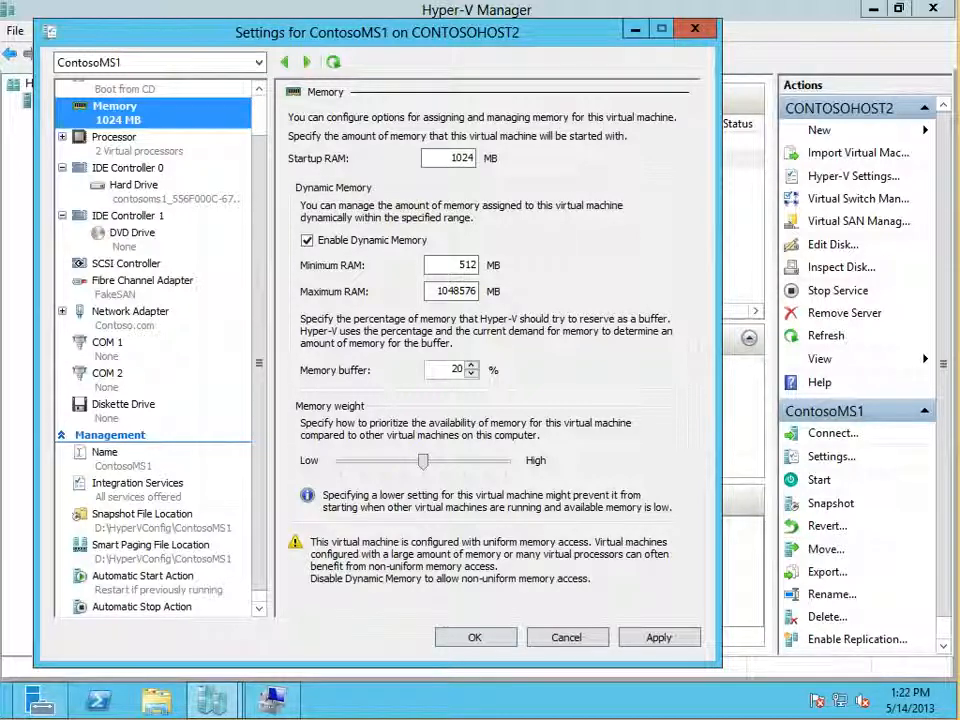
# Step: Review ContosoMS1's virtual processor count and resource control settings, with the processor subsections expanded
pyautogui.click(62, 137)
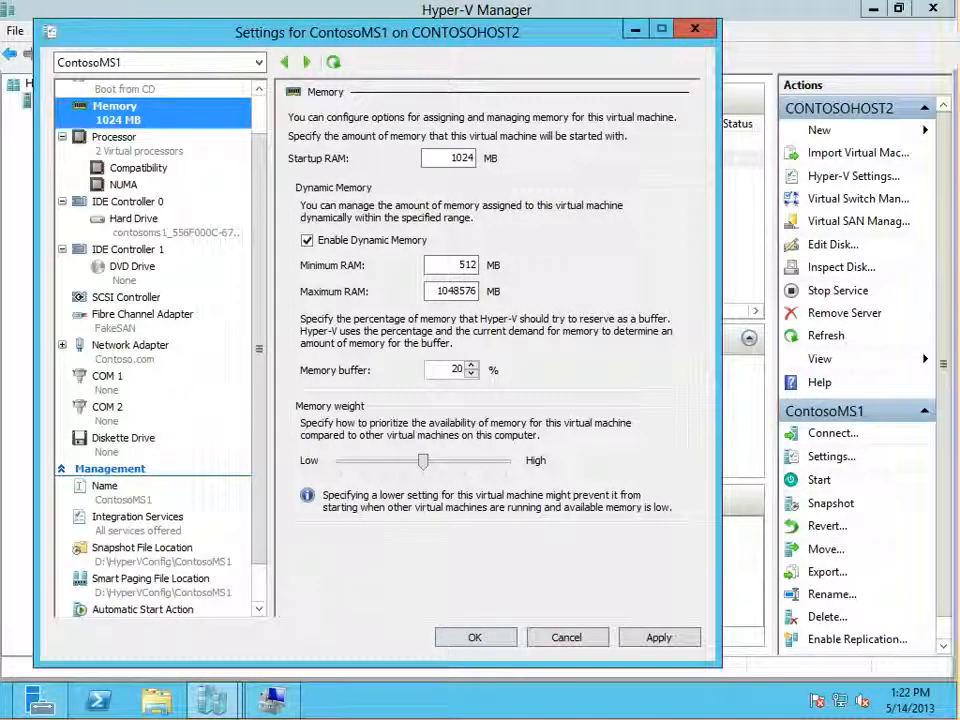
pyautogui.doubleClick(114, 137)
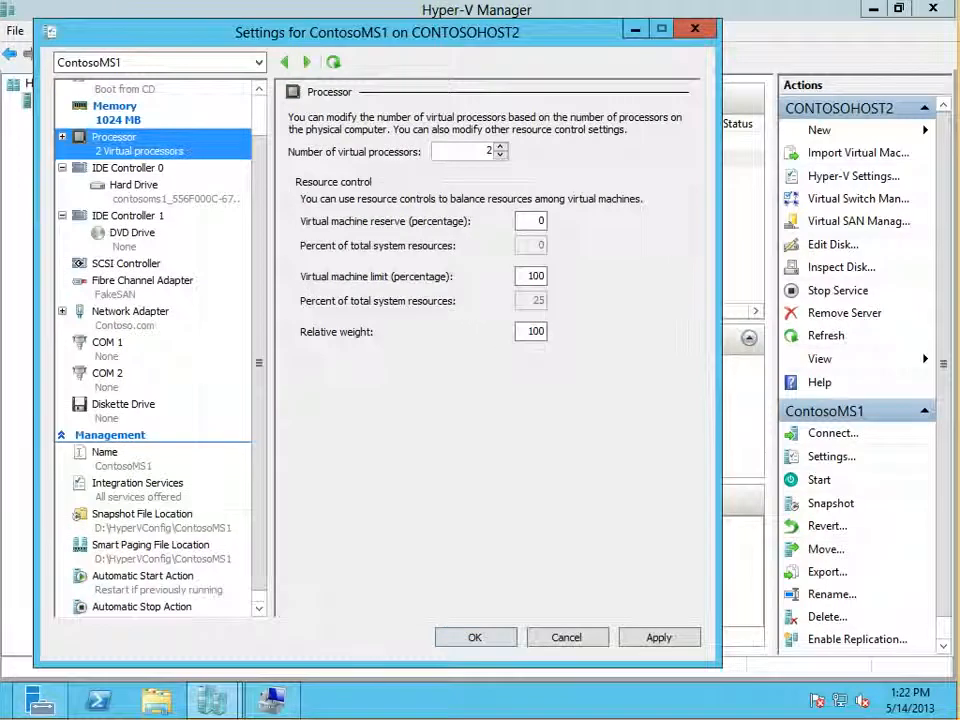
pyautogui.click(62, 137)
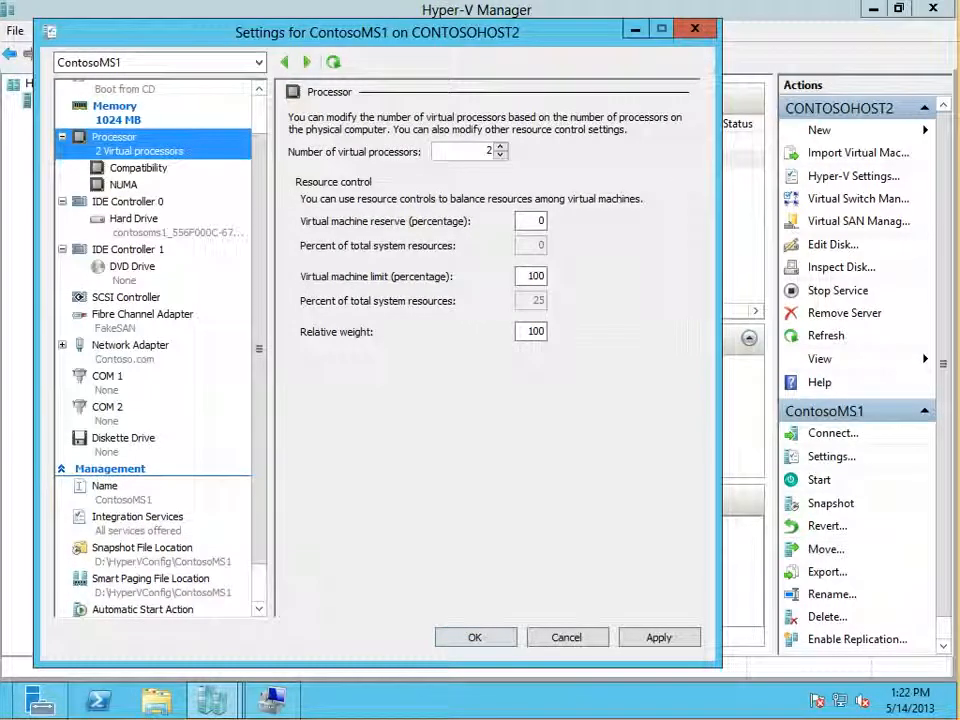
# Step: Examine ContosoMS1's processor compatibility option for migrating to a different processor version and its NUMA topology limits
pyautogui.click(138, 168)
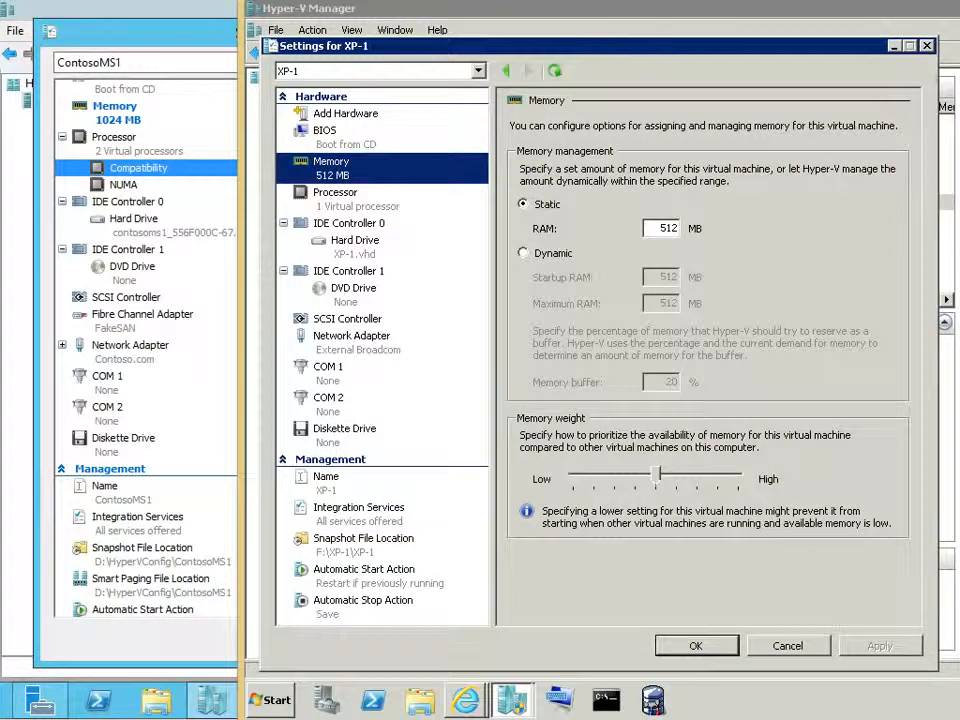
pyautogui.click(336, 193)
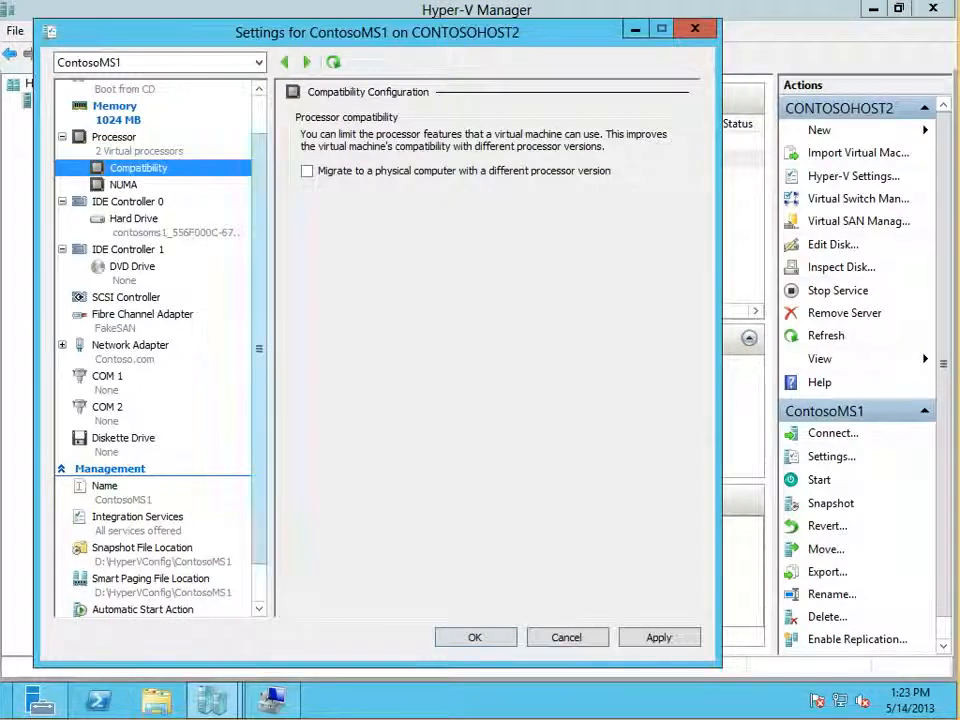
pyautogui.click(307, 171)
pyautogui.click(307, 171)
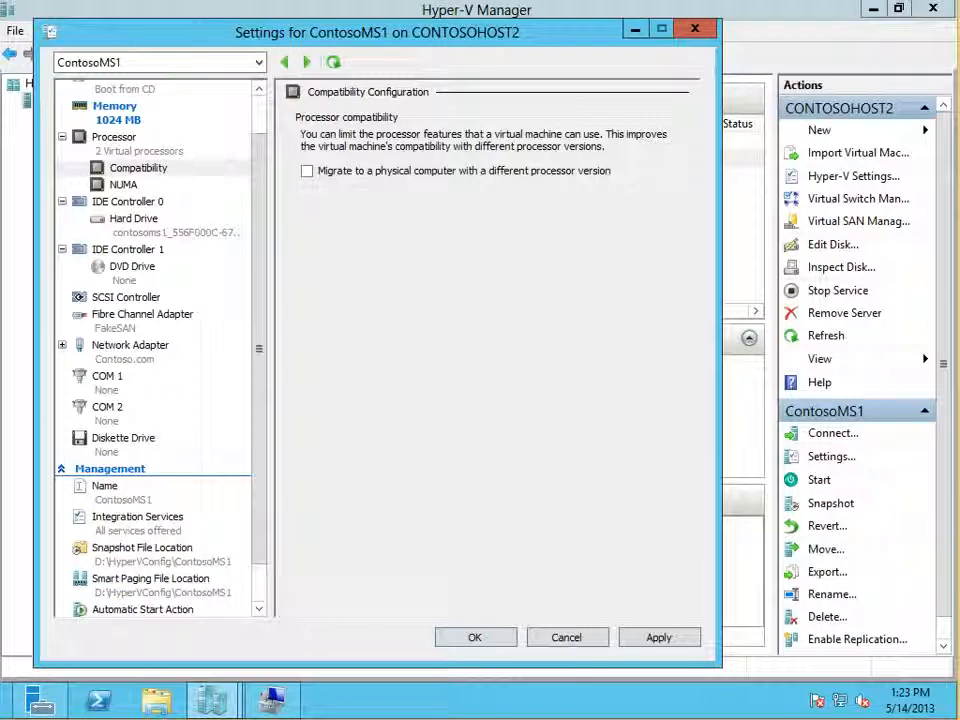
pyautogui.click(123, 185)
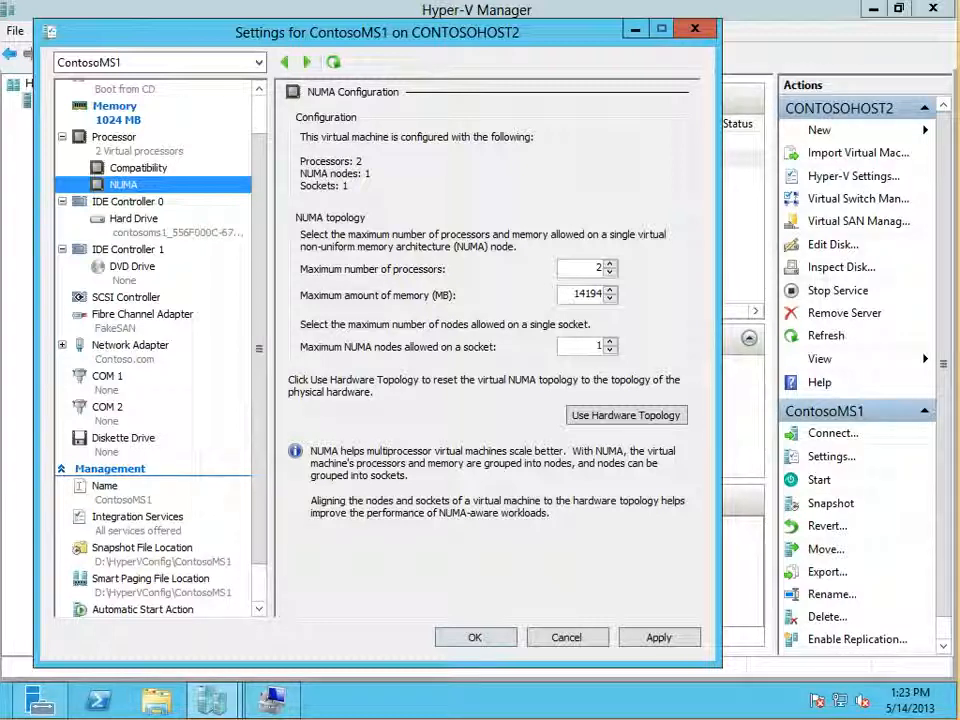
pyautogui.press('Tab')
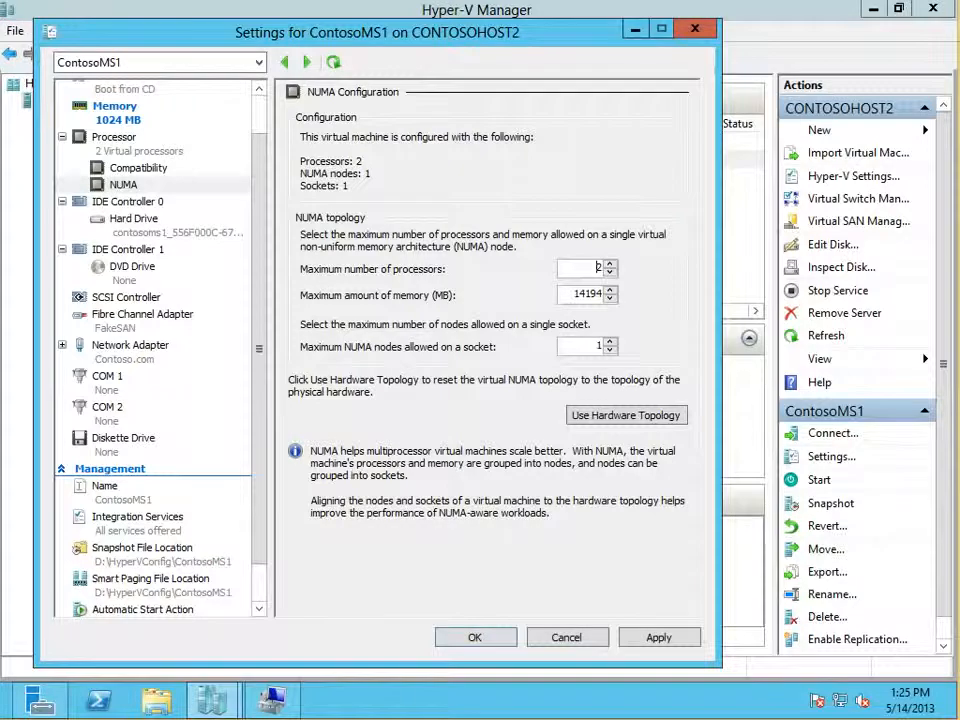
# Step: Inspect bandwidth management on ContosoMS1's network adapter by enabling it temporarily and checking the minimum and maximum bandwidth fields
pyautogui.click(130, 346)
pyautogui.click(62, 345)
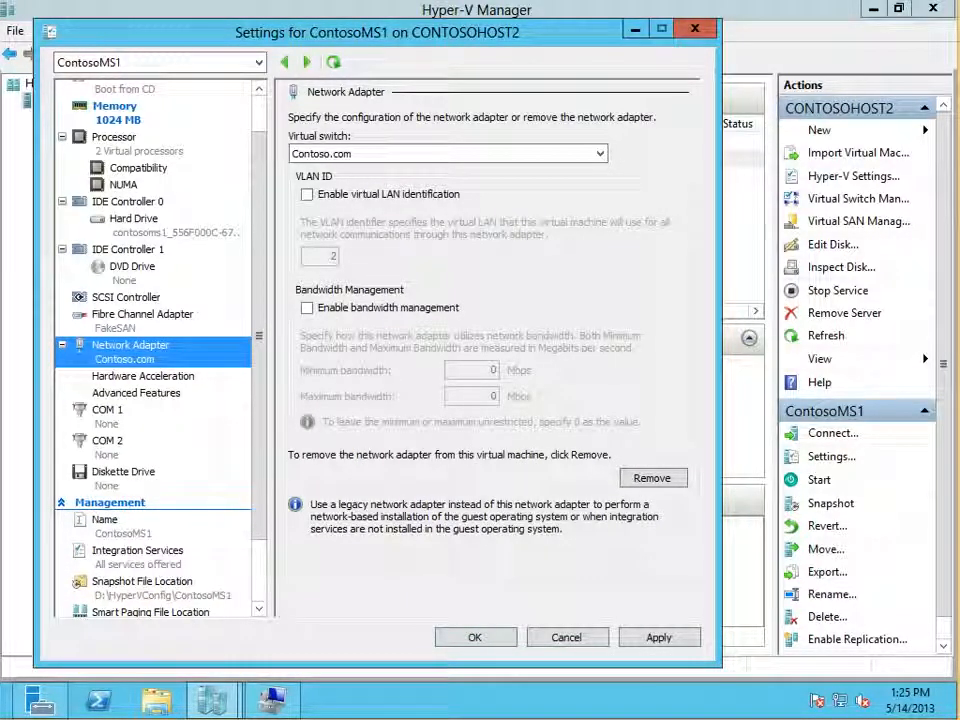
pyautogui.click(307, 308)
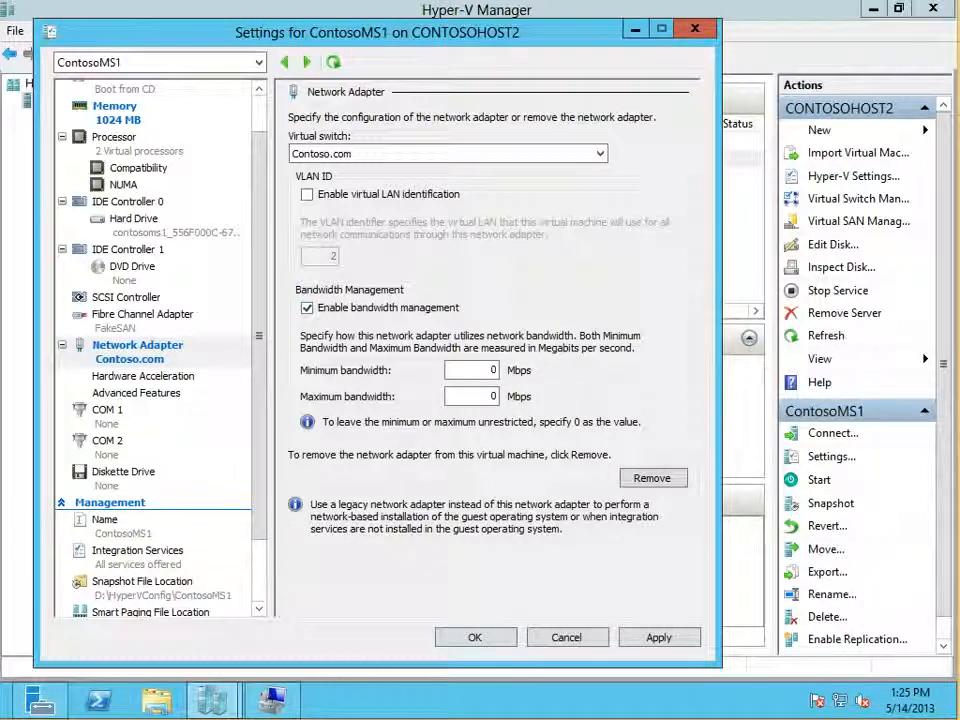
pyautogui.doubleClick(492, 370)
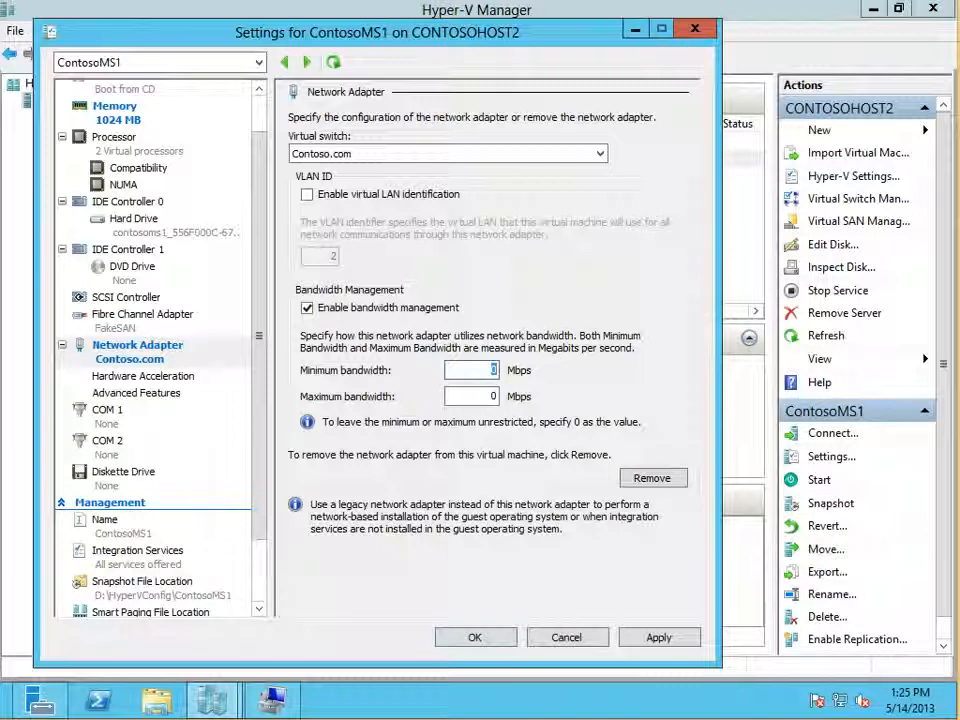
pyautogui.doubleClick(493, 396)
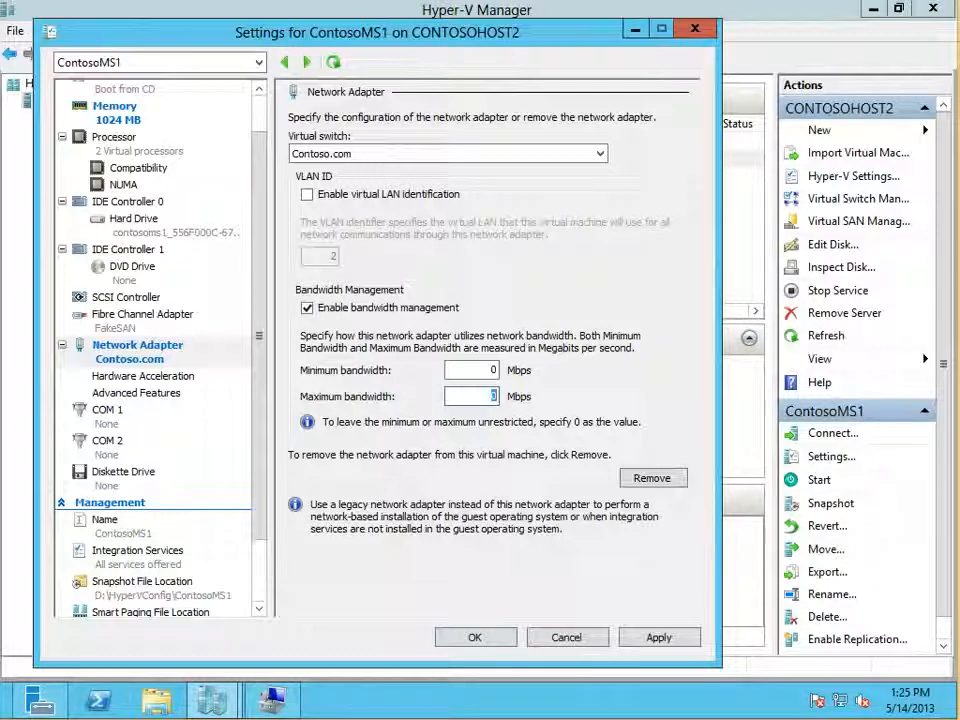
pyautogui.click(307, 308)
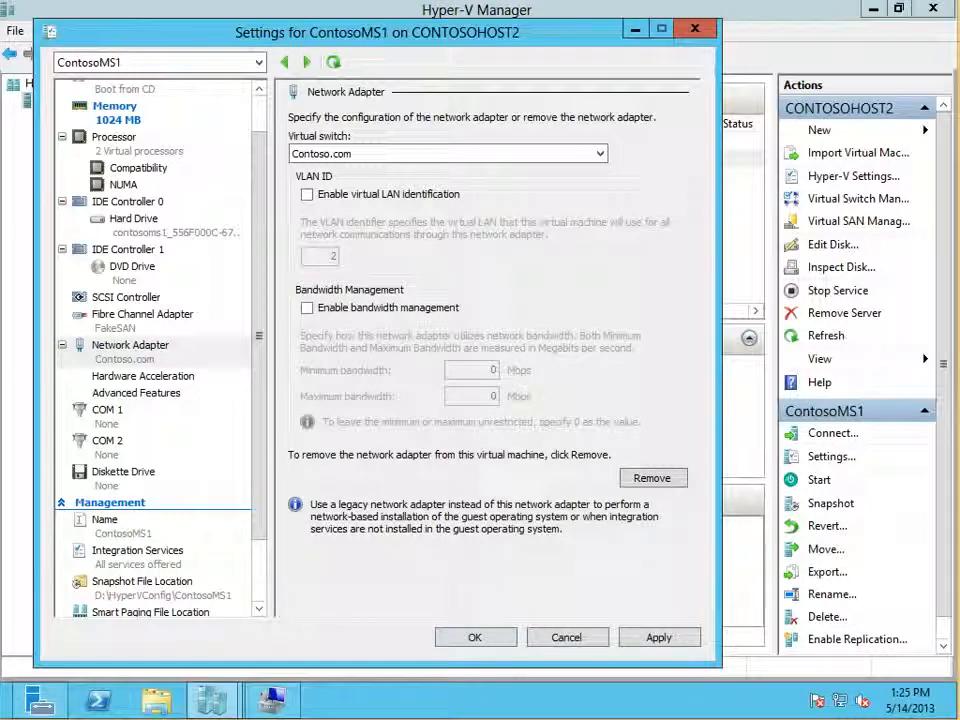
pyautogui.click(130, 346)
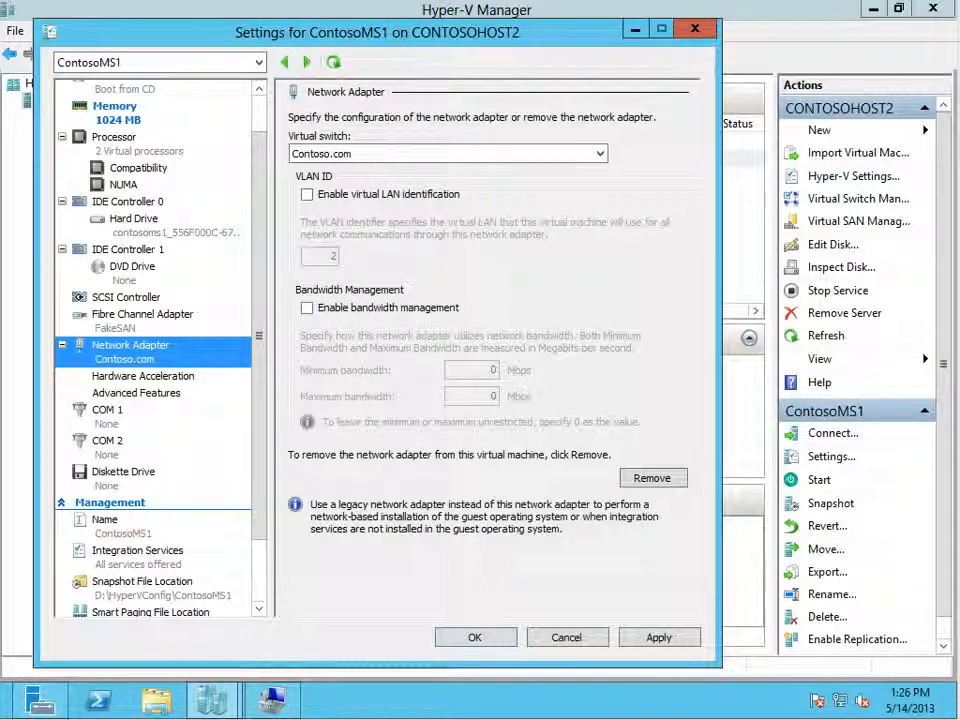
# Step: Examine the network adapter's hardware acceleration options for virtual machine queue, IPsec task offloading and SR-IOV
pyautogui.click(143, 376)
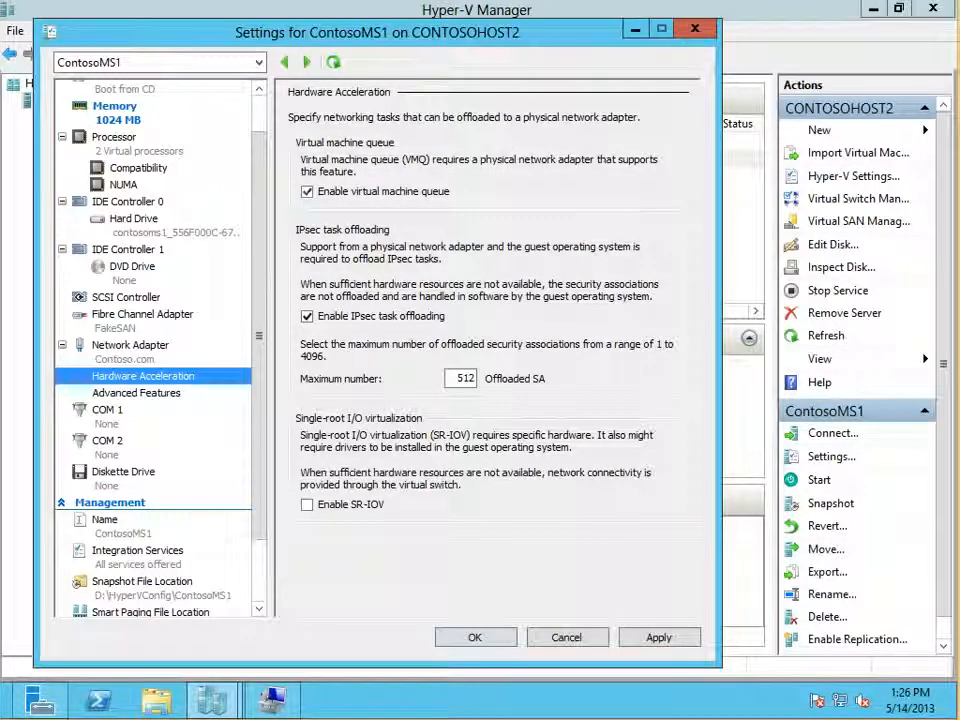
pyautogui.click(307, 192)
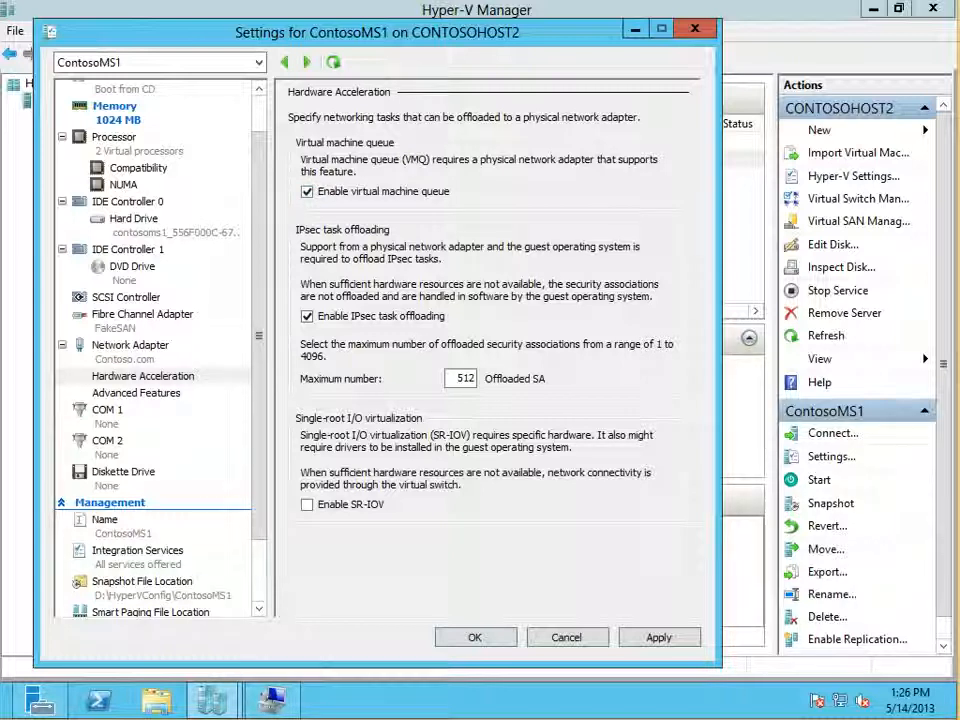
pyautogui.click(307, 316)
pyautogui.click(307, 316)
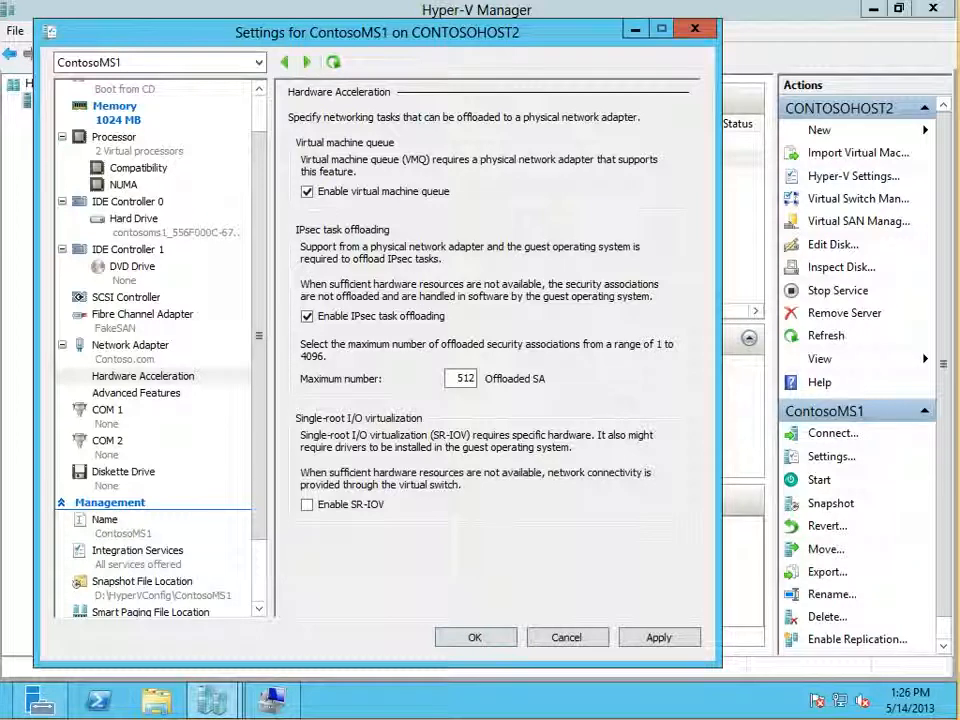
# Step: Try out DHCP guard and router advertisement guard in the network adapter's advanced features, leaving both disabled
pyautogui.click(136, 393)
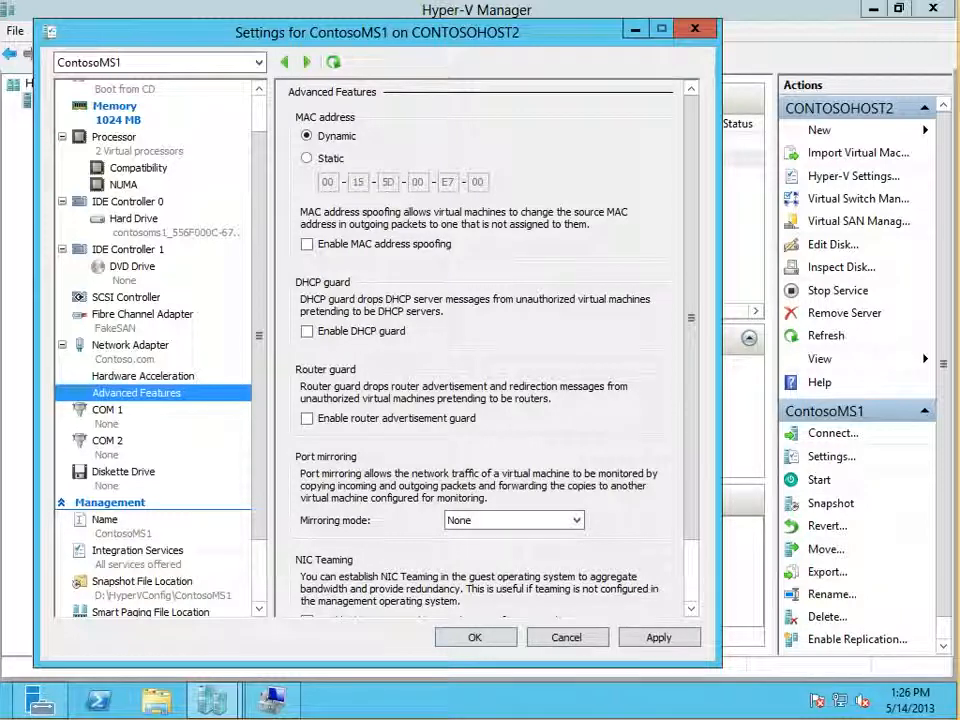
pyautogui.click(307, 331)
pyautogui.click(307, 331)
pyautogui.click(307, 331)
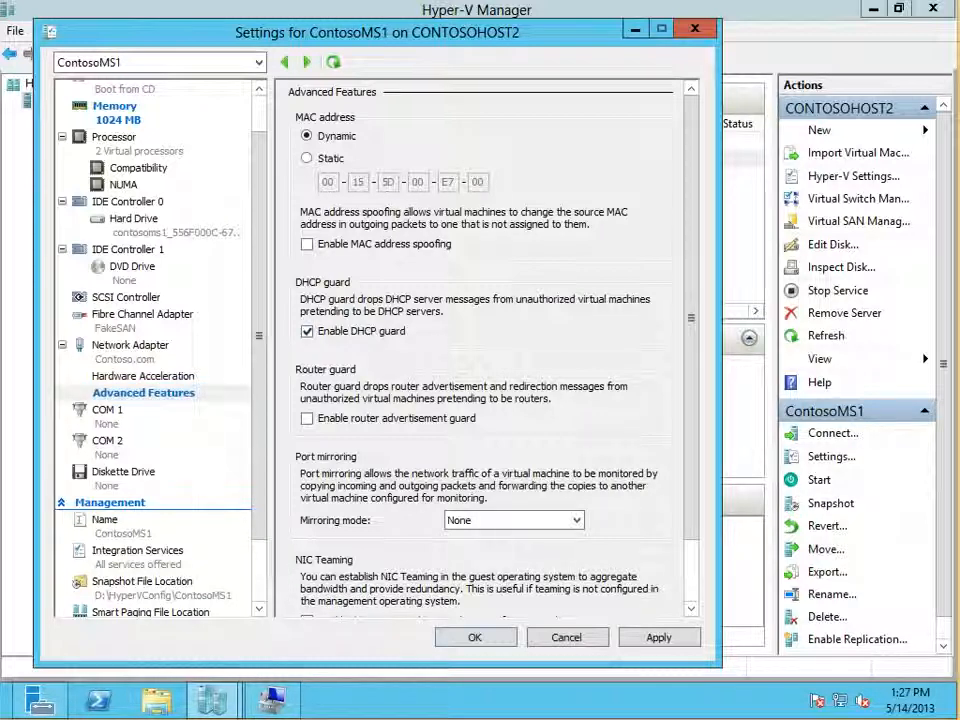
pyautogui.click(307, 419)
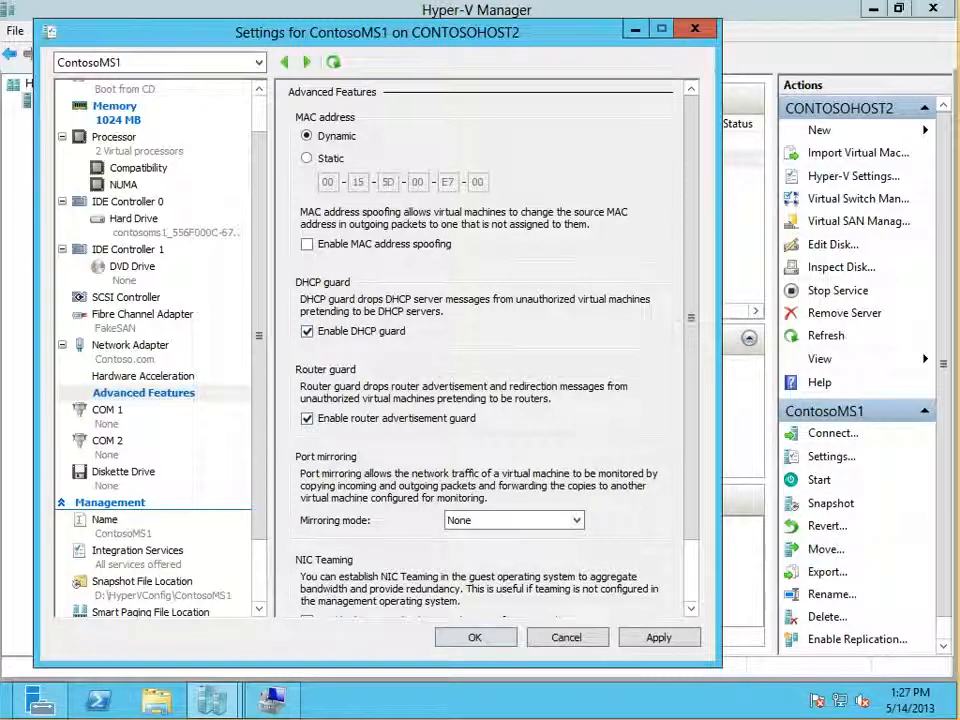
pyautogui.click(307, 331)
pyautogui.click(307, 419)
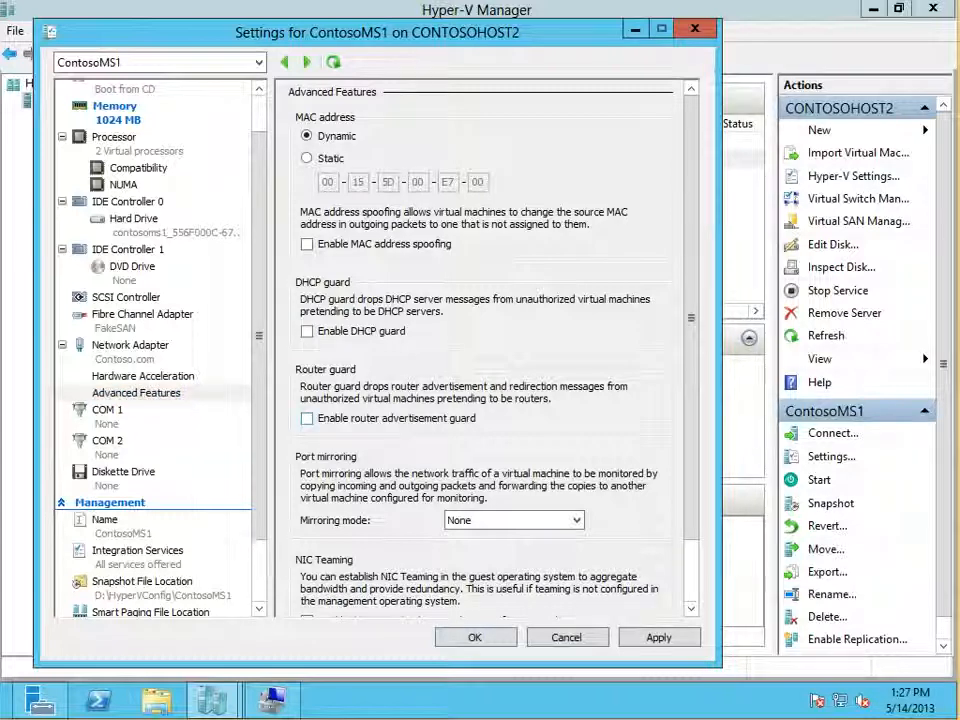
# Step: Review the network adapter's port mirroring modes and NIC teaming option, keeping mirroring at None and teaming disabled
pyautogui.scroll(-2, 514, 447)
pyautogui.click(514, 447)
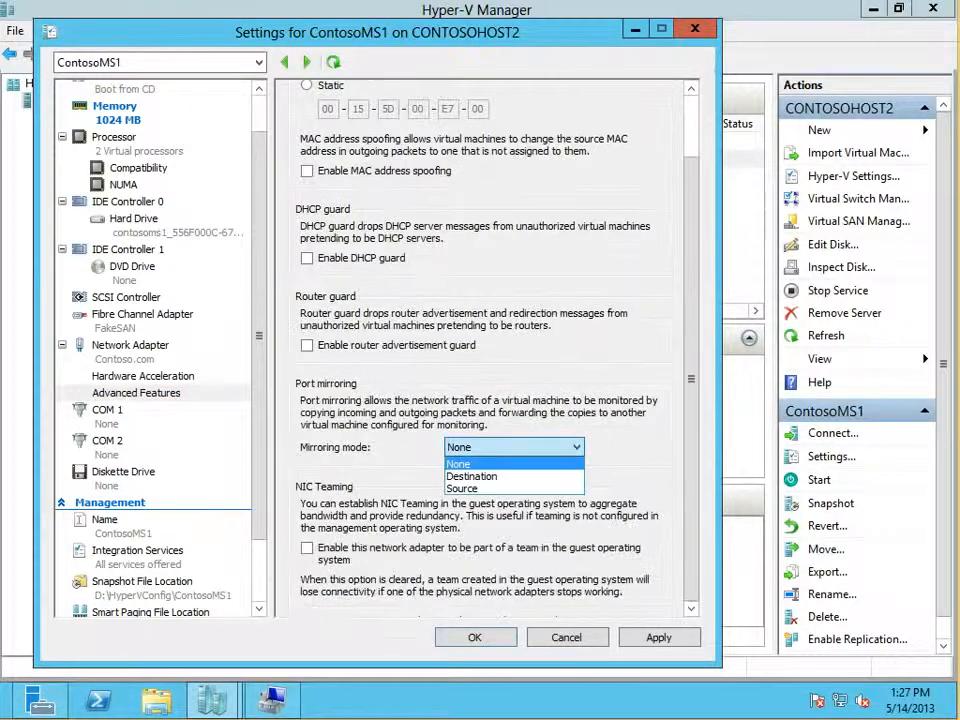
pyautogui.press('Escape')
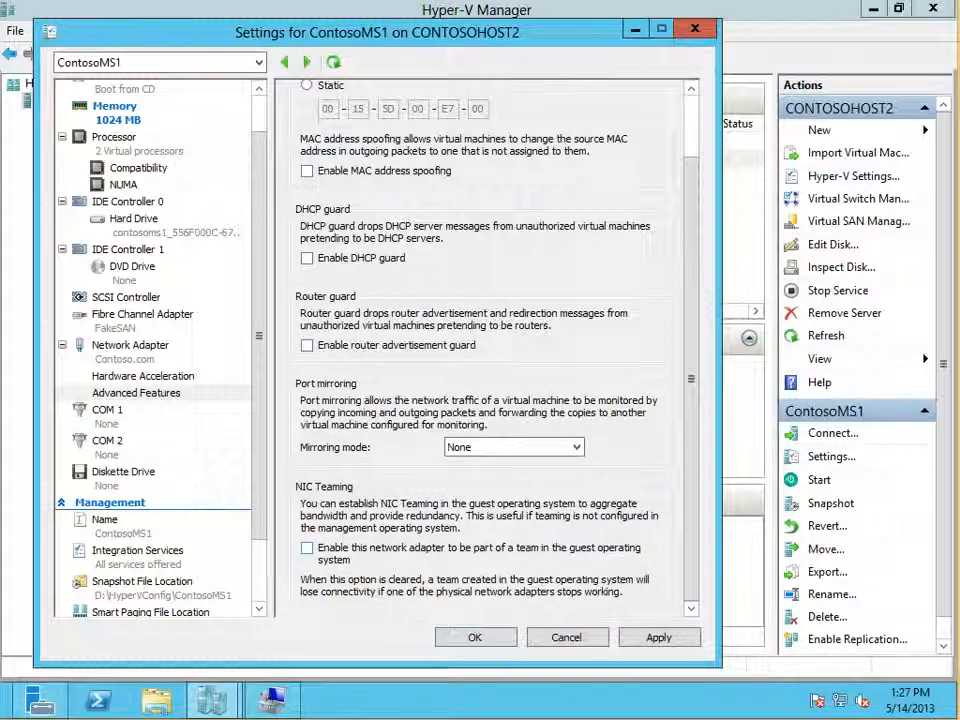
pyautogui.click(307, 548)
pyautogui.click(307, 548)
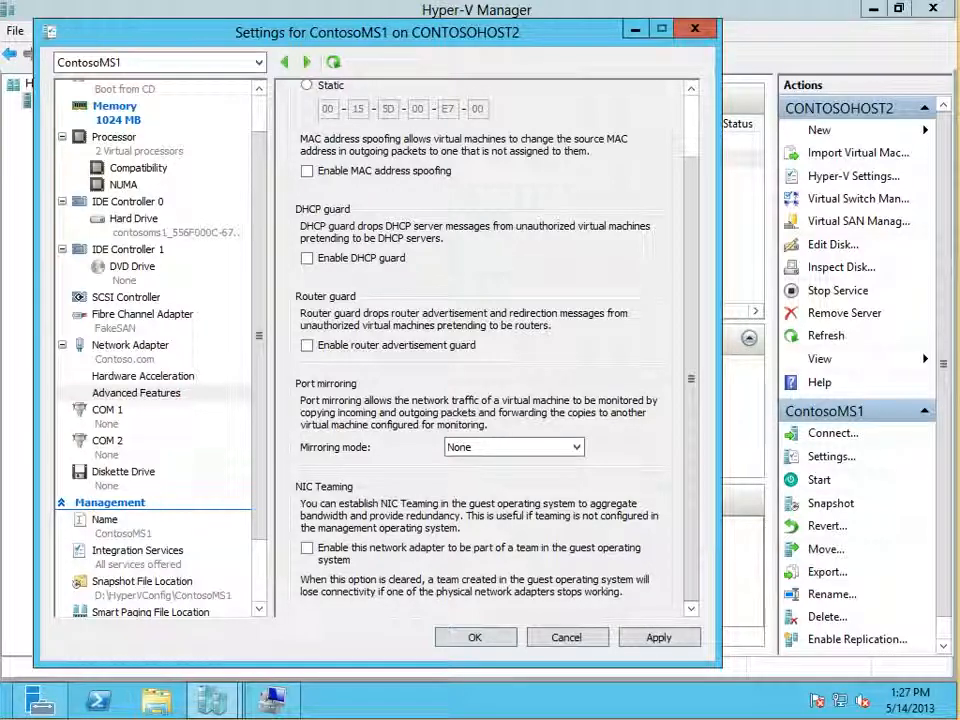
pyautogui.scroll(2, 160, 350)
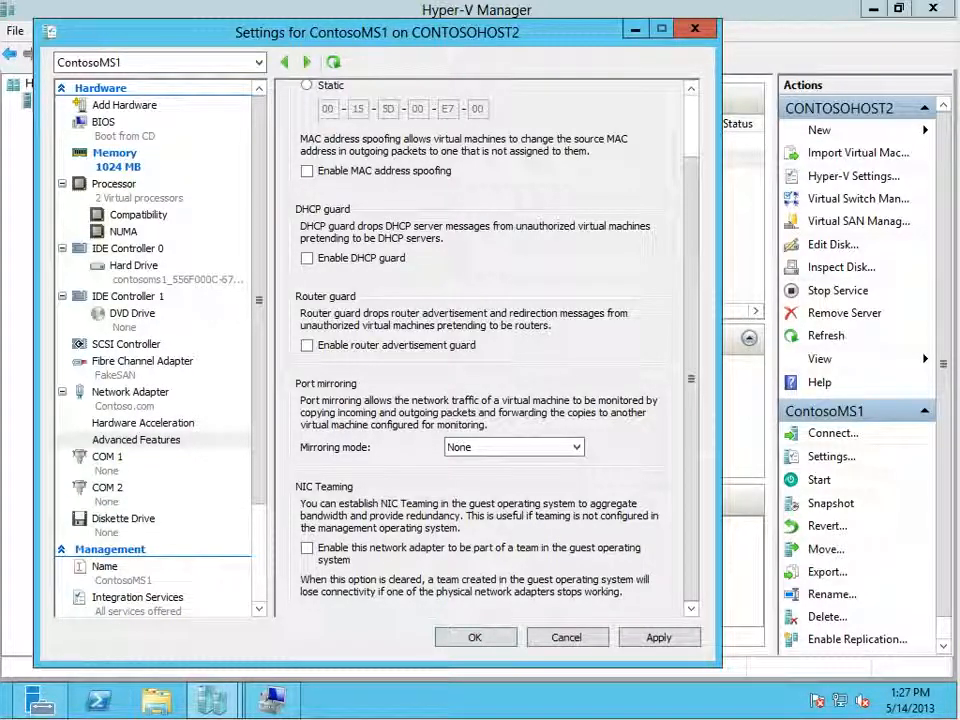
pyautogui.click(136, 440)
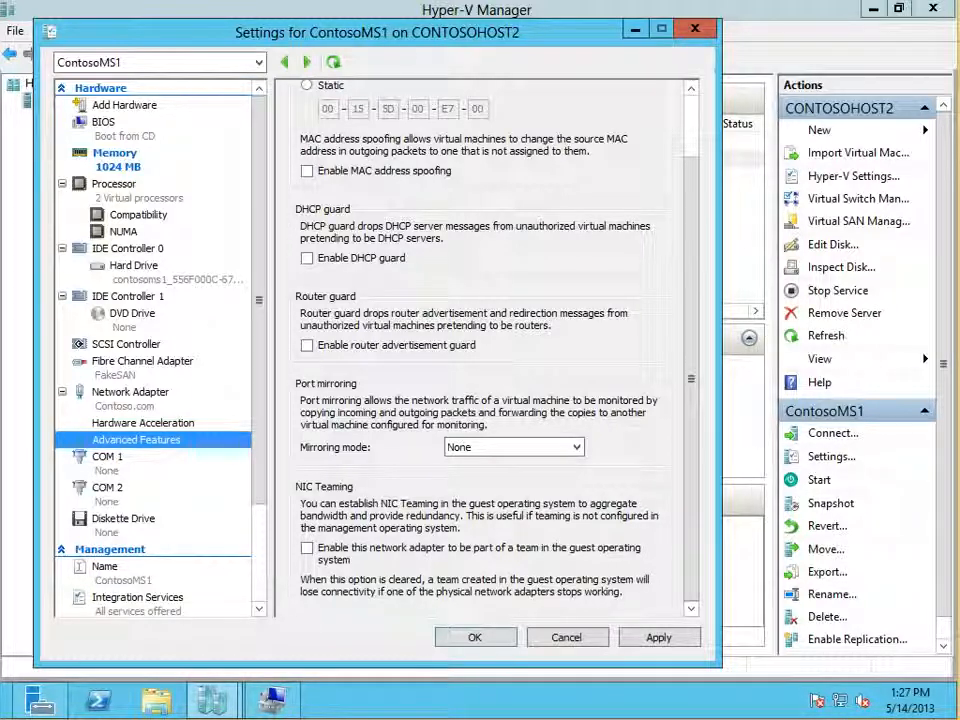
# Step: Close ContosoMS1's settings without saving the changes and open the Virtual Switch Manager for CONTOSOHOST2
pyautogui.press('Escape')
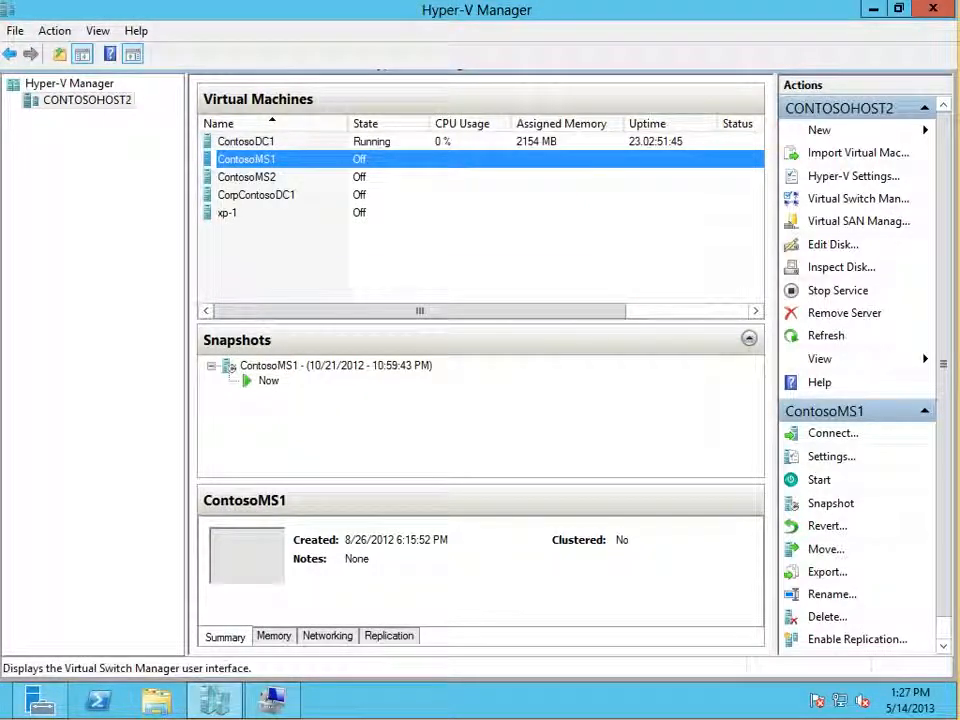
pyautogui.click(858, 198)
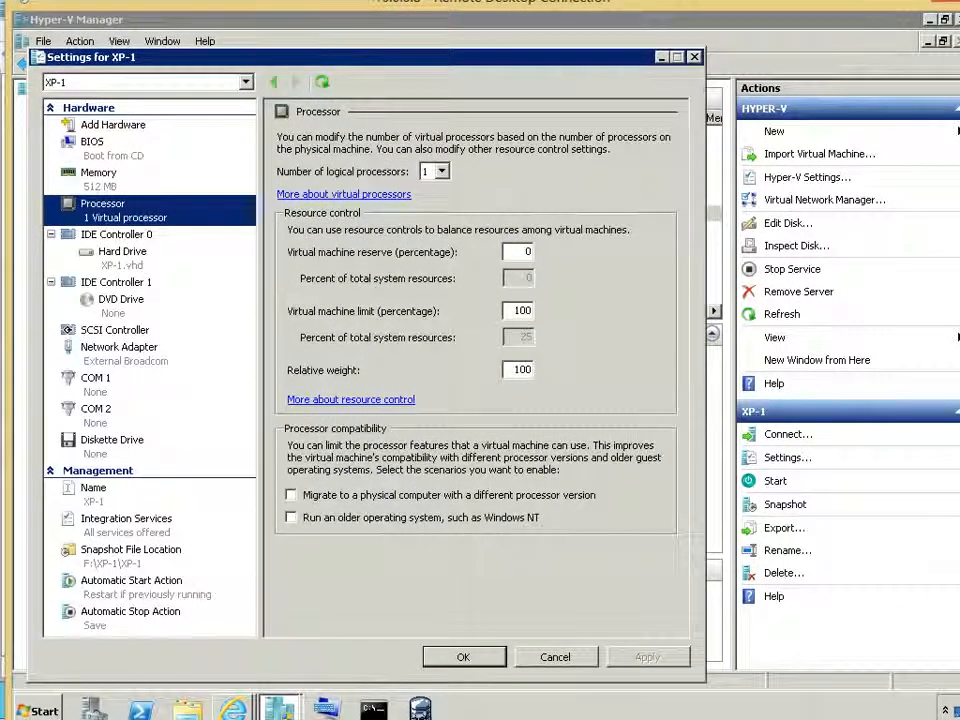
# Step: In the 10.0.0.8 remote session, replace XP-1's settings with the Virtual Network Manager and position the window beside CONTOSOHOST2's Virtual Switch Manager
pyautogui.click(555, 657)
pyautogui.click(824, 200)
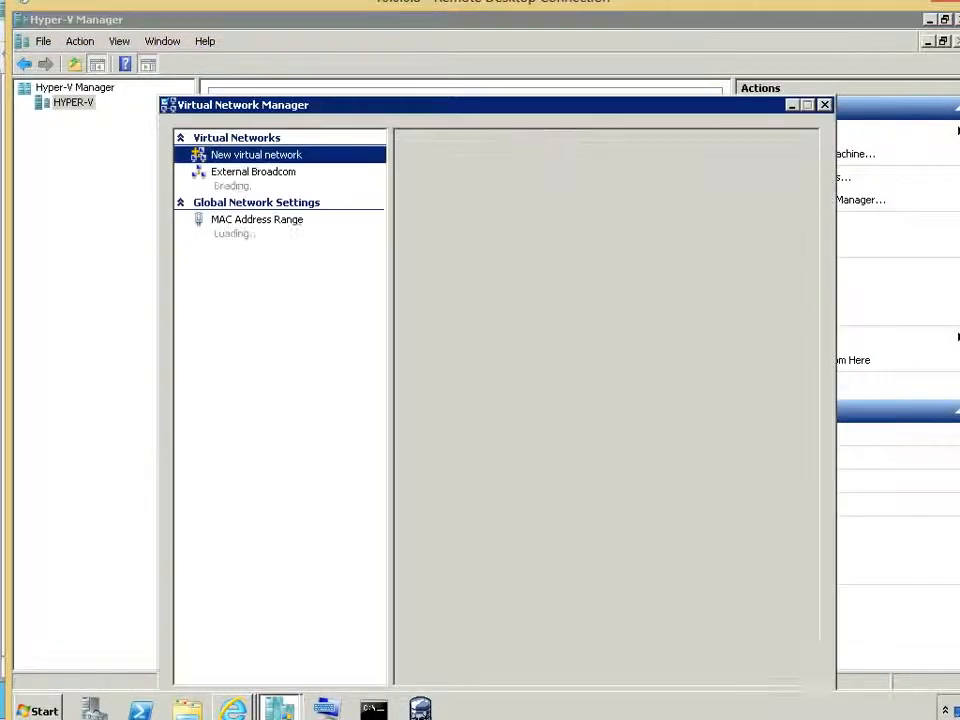
pyautogui.moveTo(300, 104); pyautogui.dragTo(265, 43)
pyautogui.moveTo(300, 4); pyautogui.dragTo(495, 51)
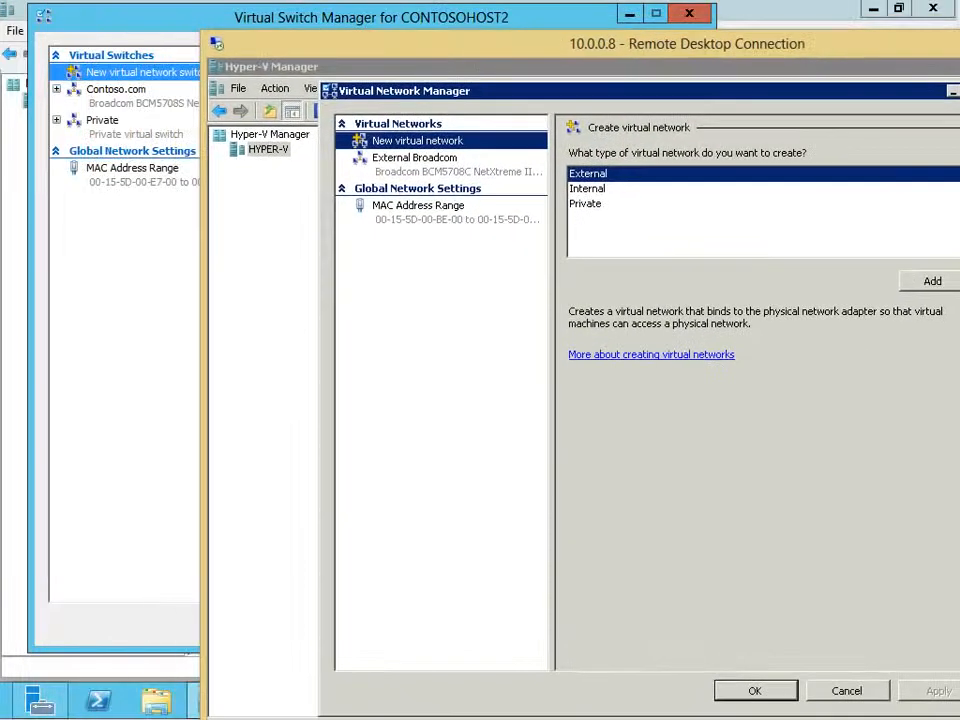
# Step: Bring CONTOSOHOST2's Virtual Switch Manager to the front and compare the descriptions of the External, Internal and Private switch types
pyautogui.click(485, 17)
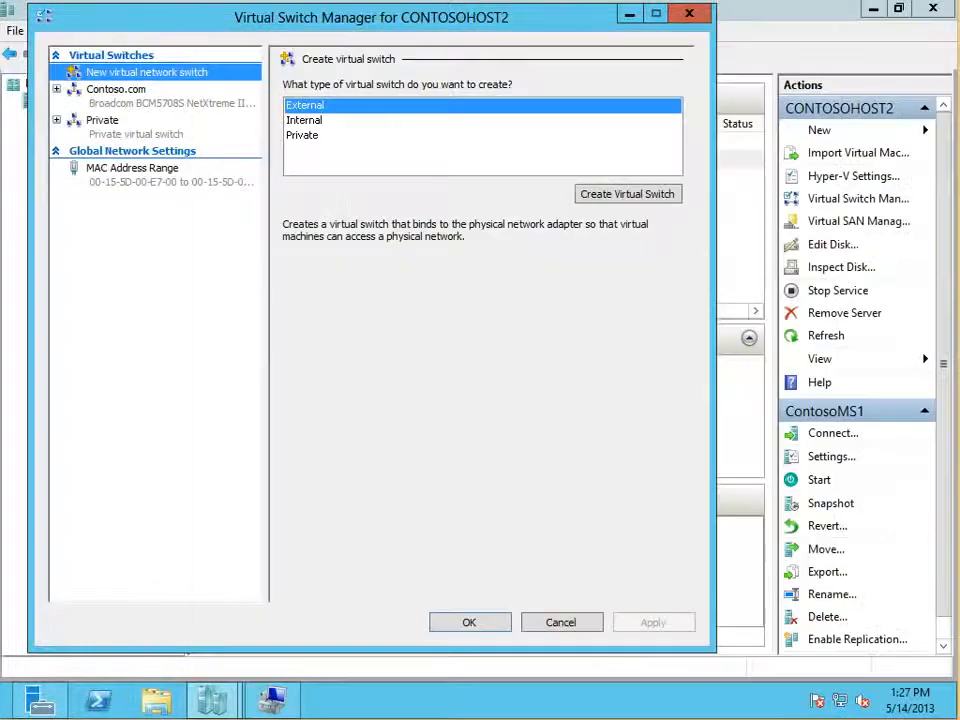
pyautogui.moveTo(485, 17); pyautogui.dragTo(518, 26)
pyautogui.moveTo(77, 24); pyautogui.dragTo(89, 25)
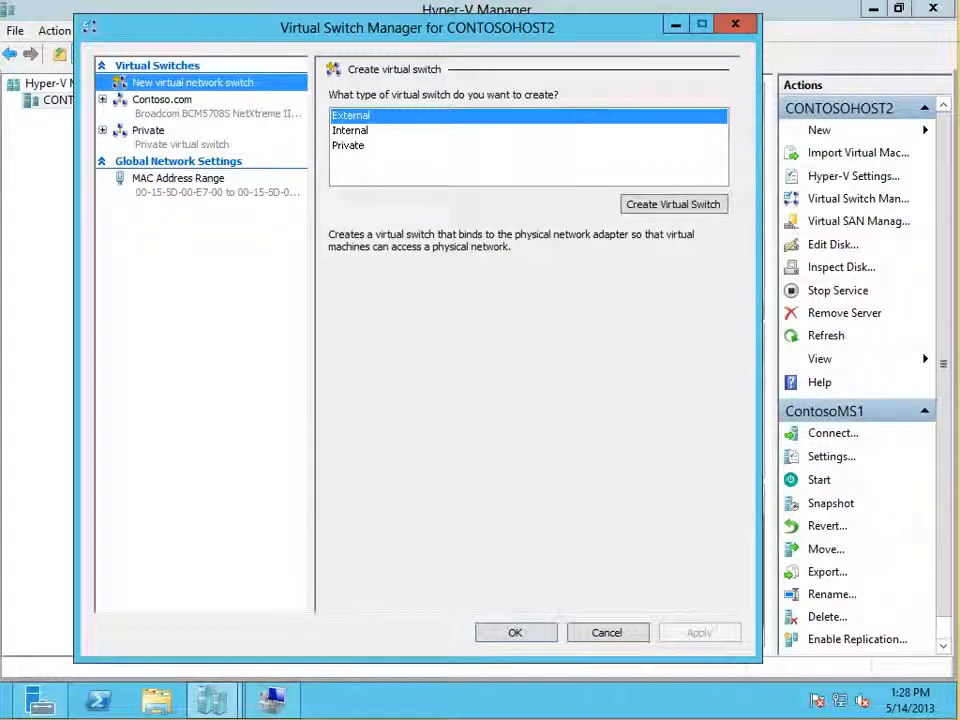
pyautogui.press('Down')
pyautogui.press('Down')
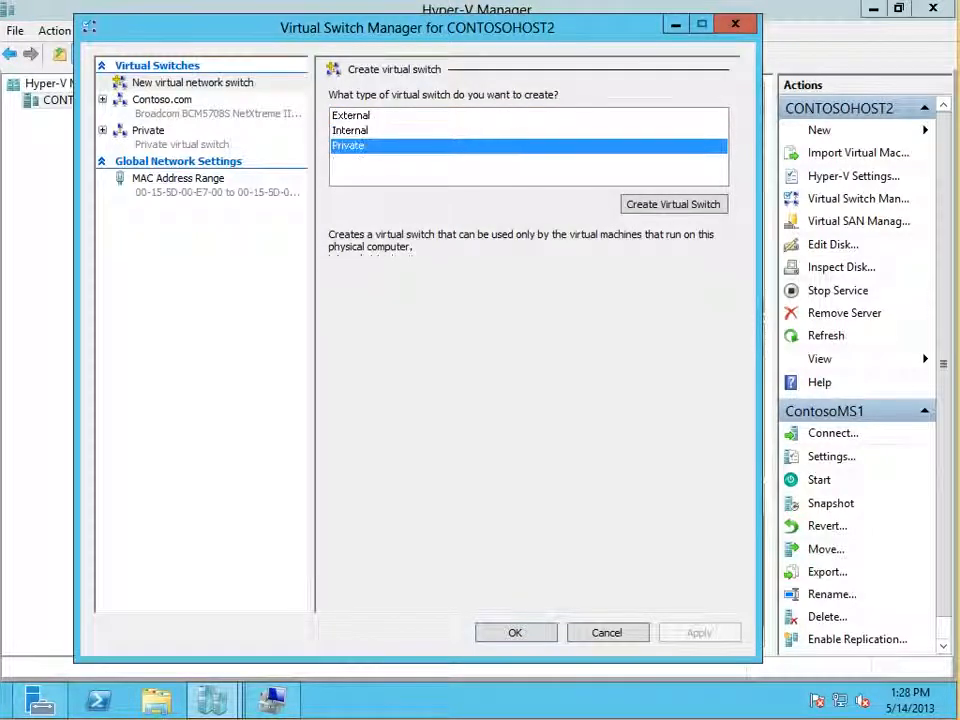
pyautogui.press('Home')
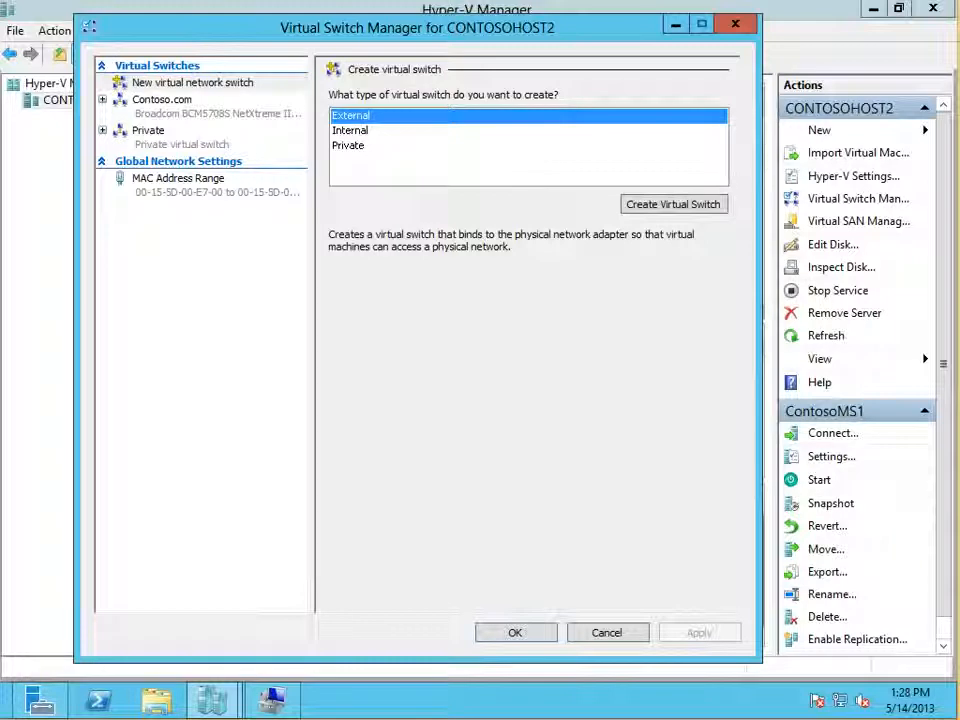
pyautogui.press('End')
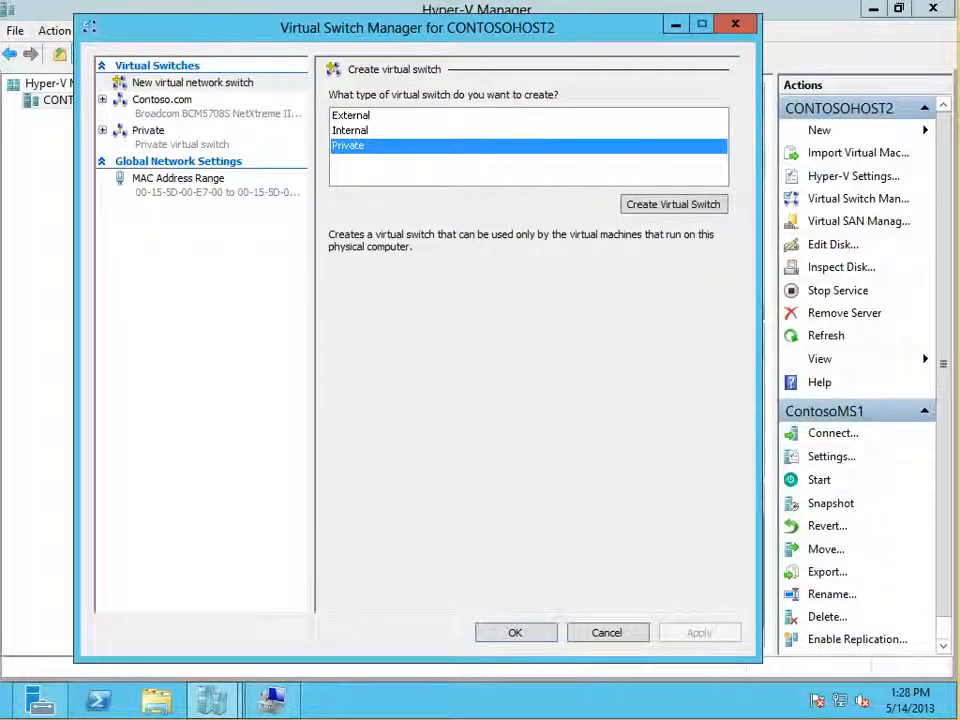
pyautogui.press('Up')
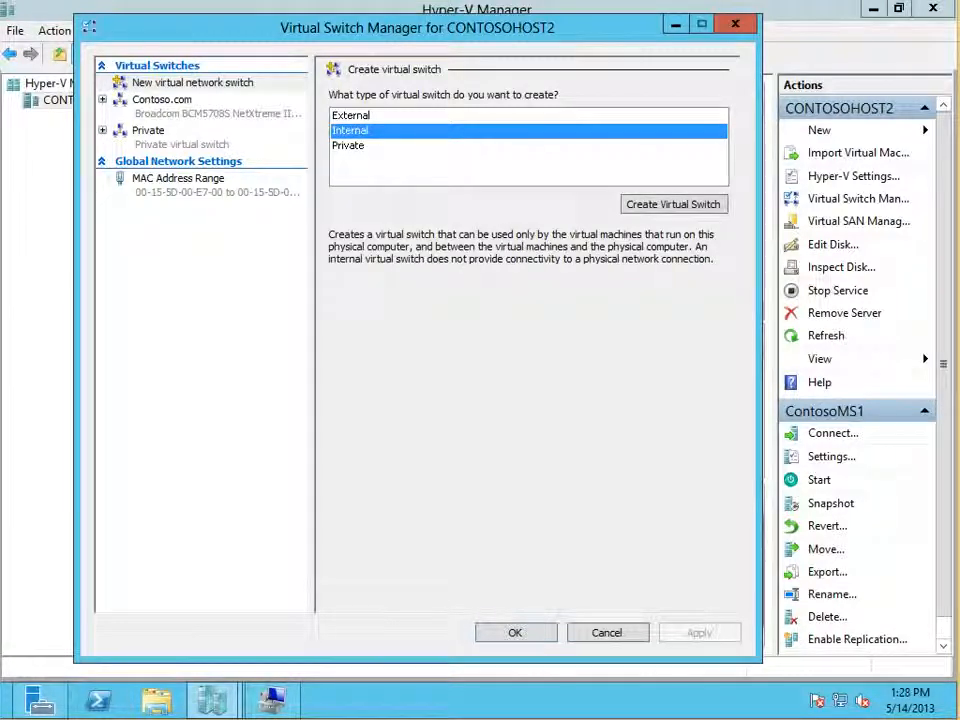
pyautogui.press('Up')
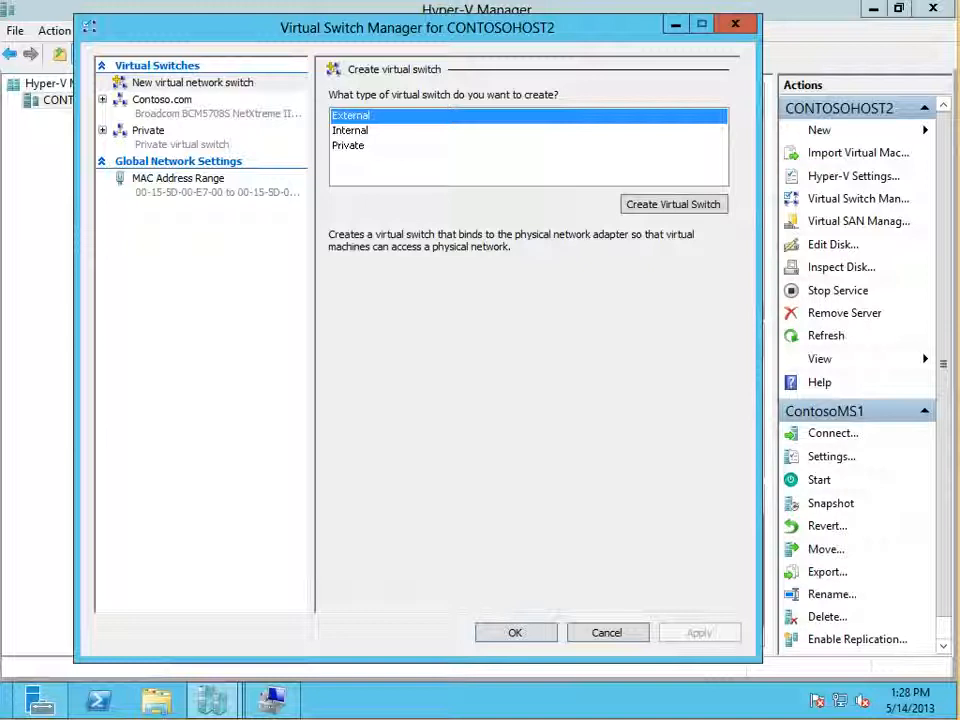
pyautogui.click(192, 83)
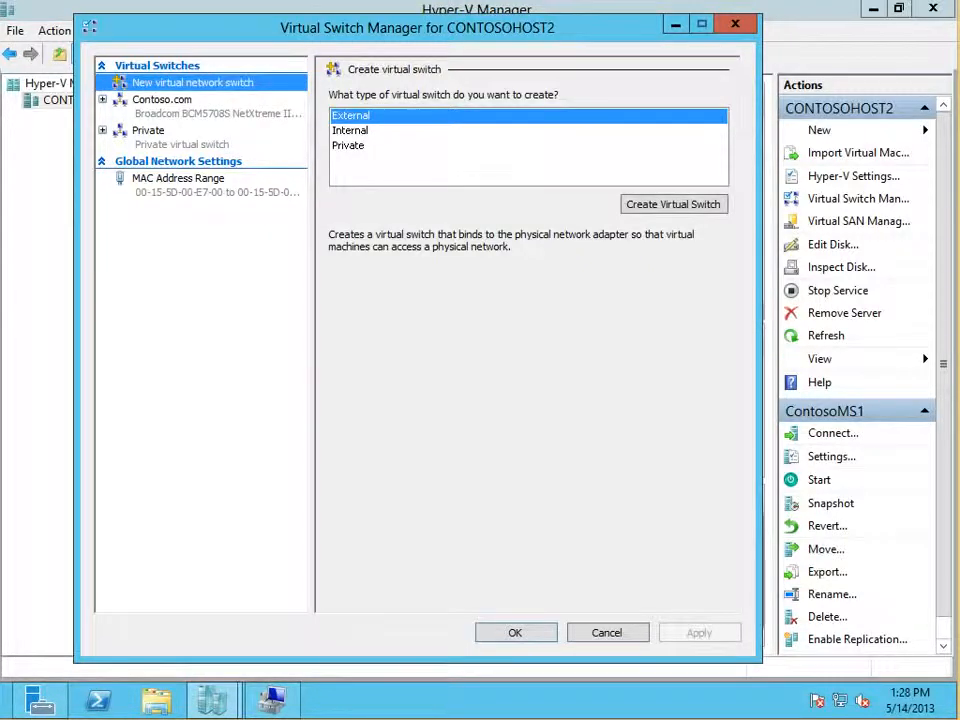
# Step: Review the Contoso.com virtual switch's properties and its list of switch extensions
pyautogui.click(162, 100)
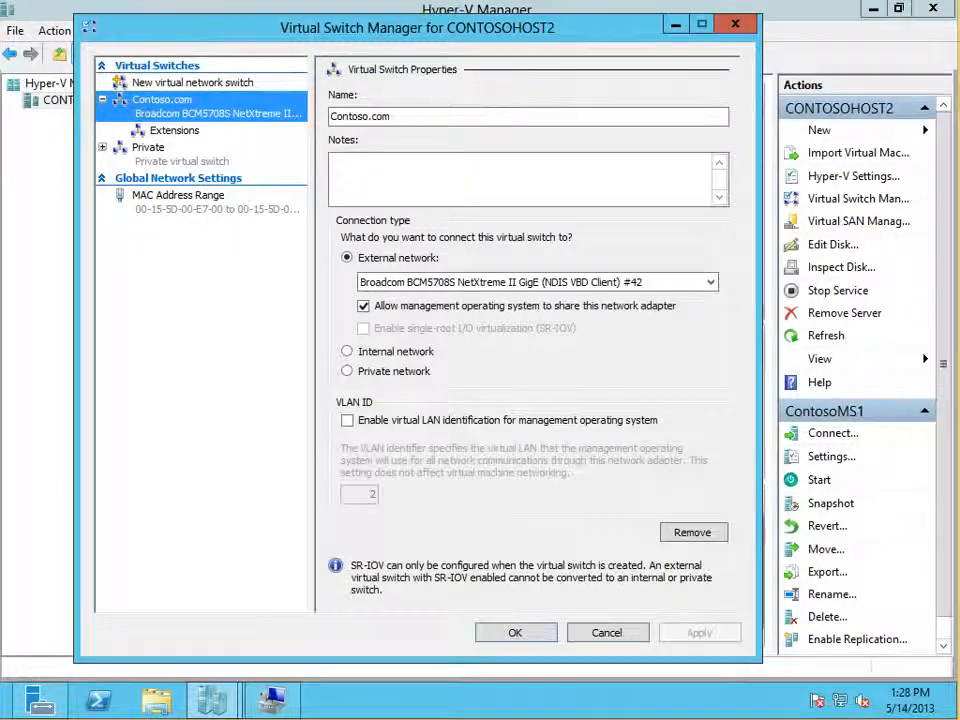
pyautogui.click(174, 131)
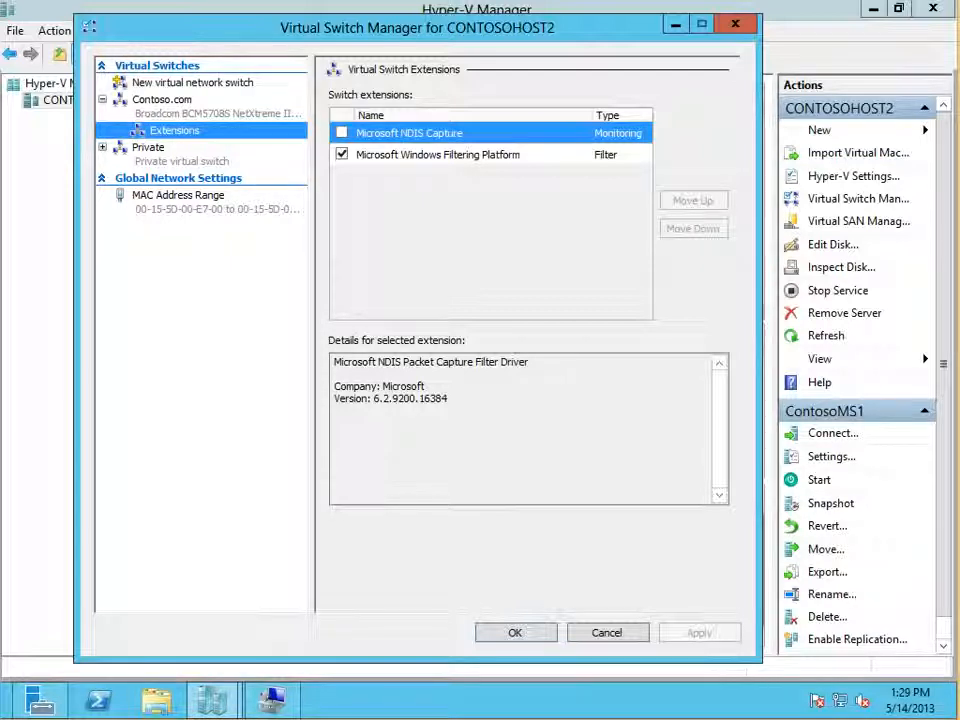
# Step: Open WordPad and paste the copied screenshot of the Nexus 1000V switch extensions to examine it enlarged
pyautogui.click(3, 716)
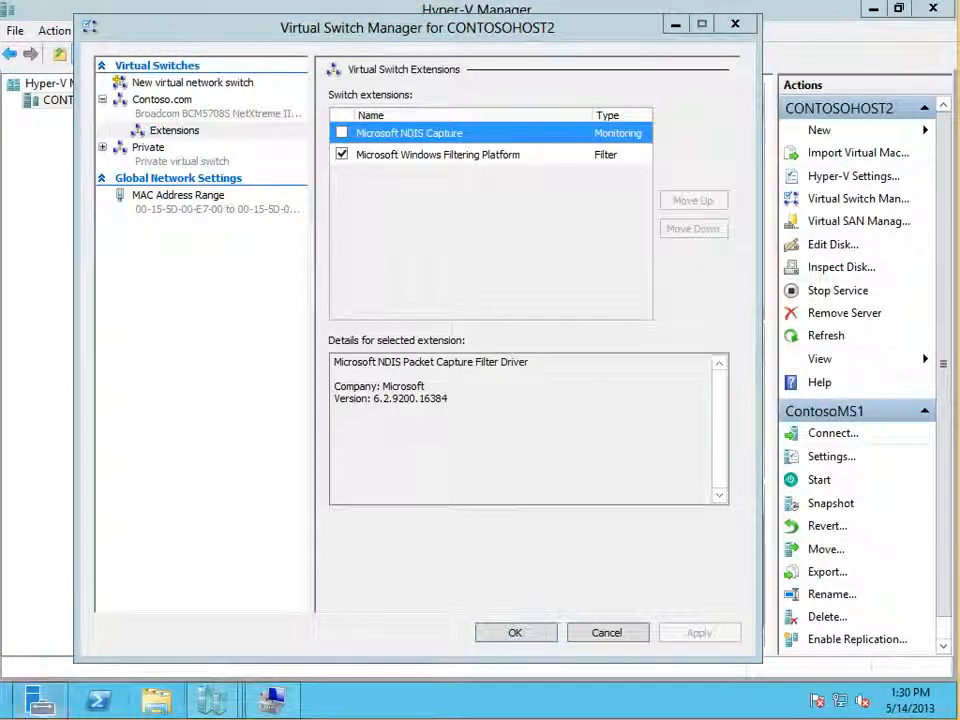
pyautogui.click(5, 712)
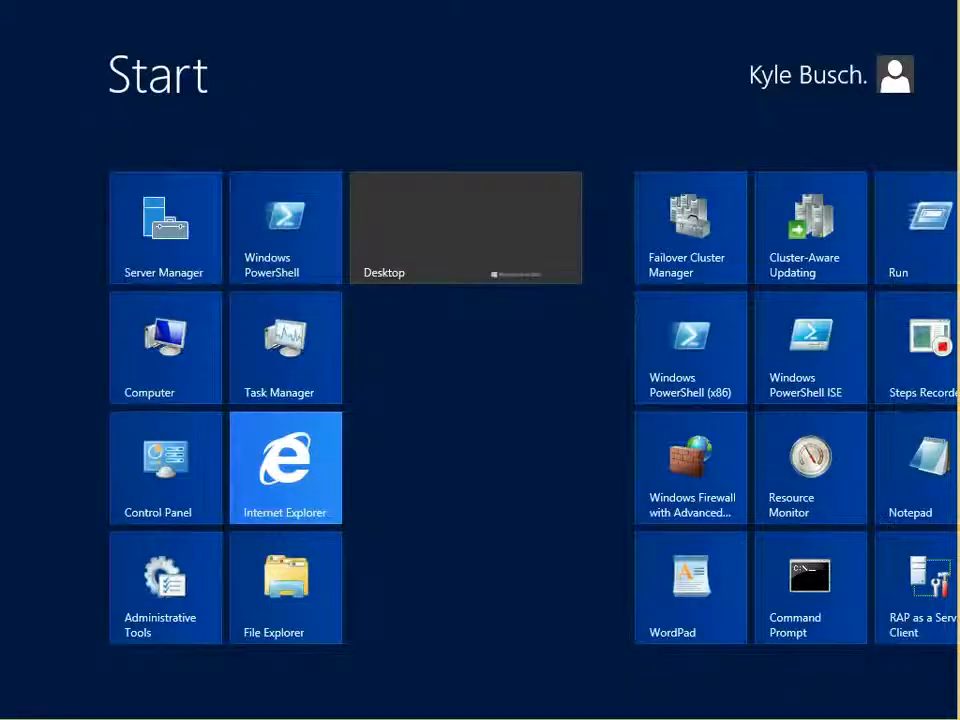
pyautogui.write('wor')
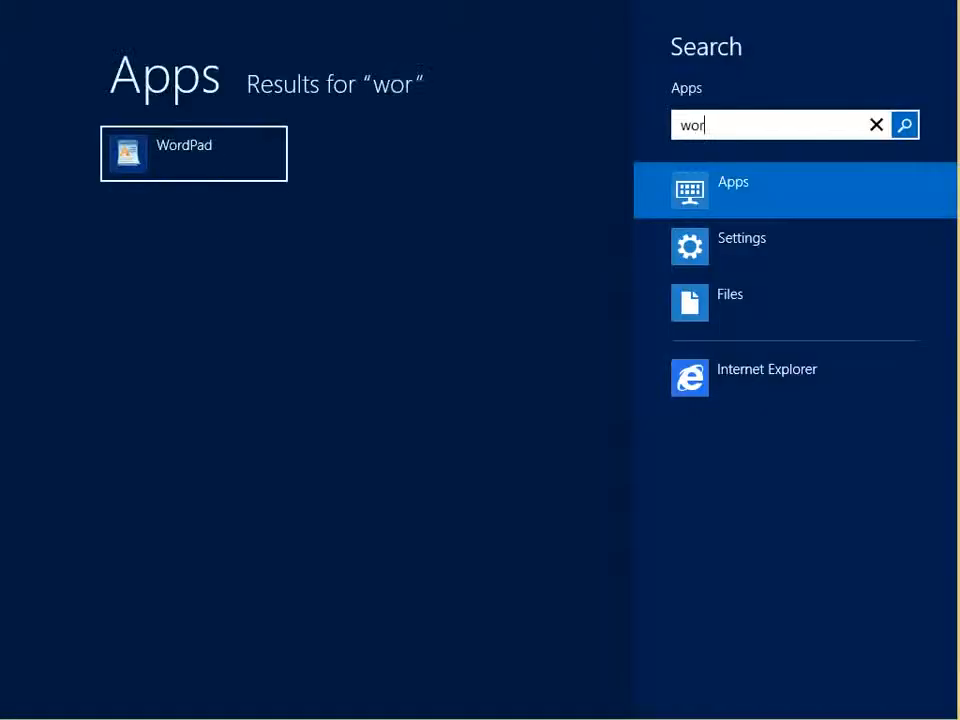
pyautogui.press('Return')
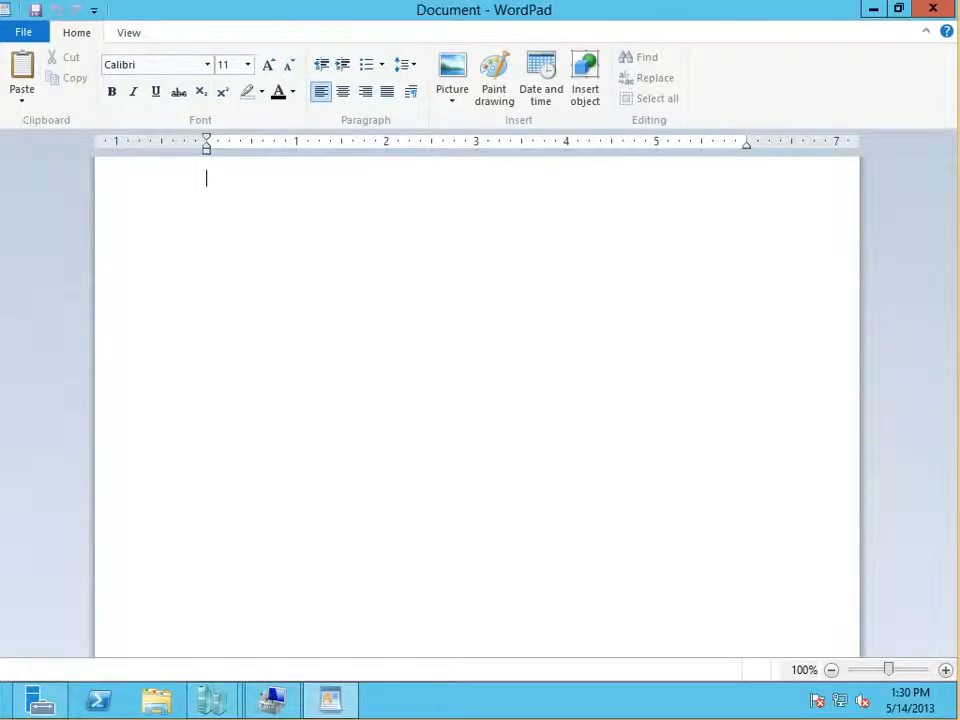
pyautogui.hotkey('ctrl', 'v')
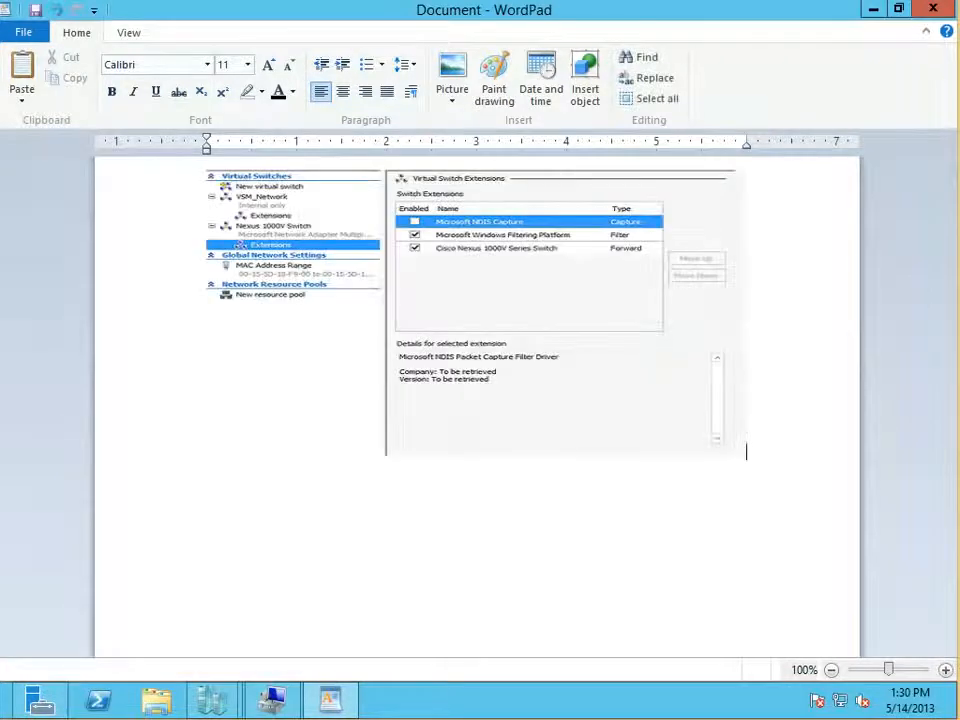
pyautogui.scroll(7, 480, 400)
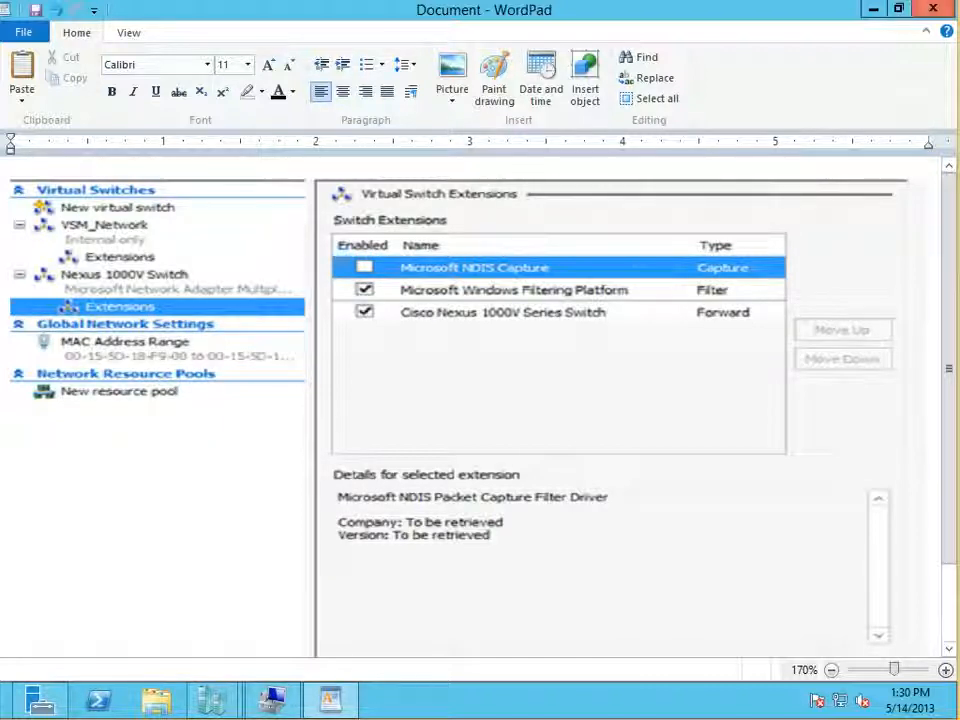
# Step: Close the WordPad document without saving and close CONTOSOHOST2's Virtual Switch Manager
pyautogui.hotkey('alt', 'F4')
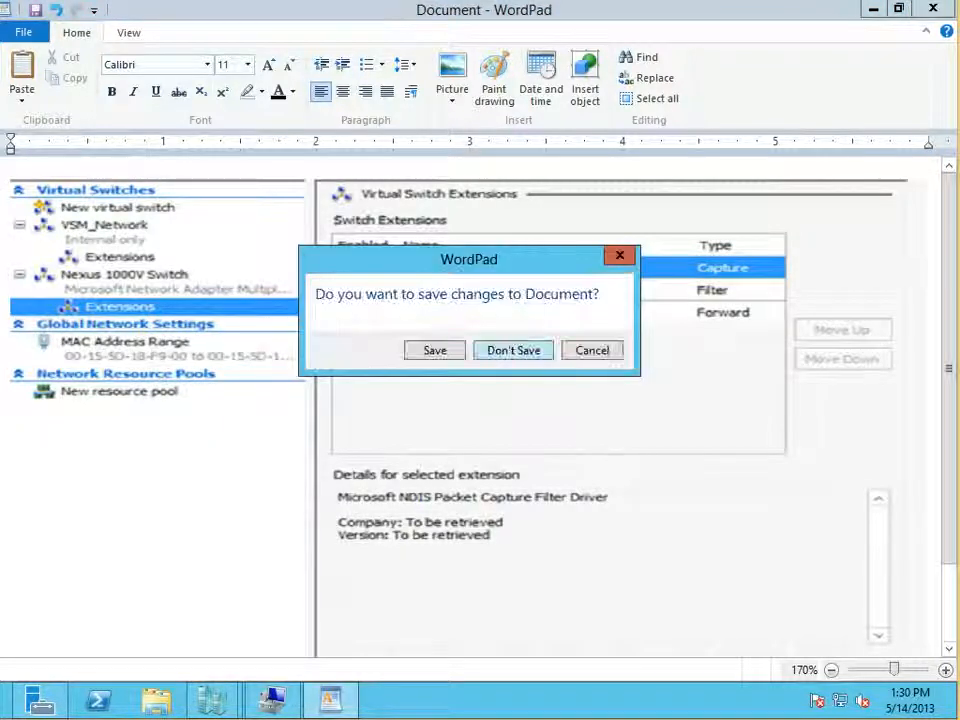
pyautogui.click(513, 350)
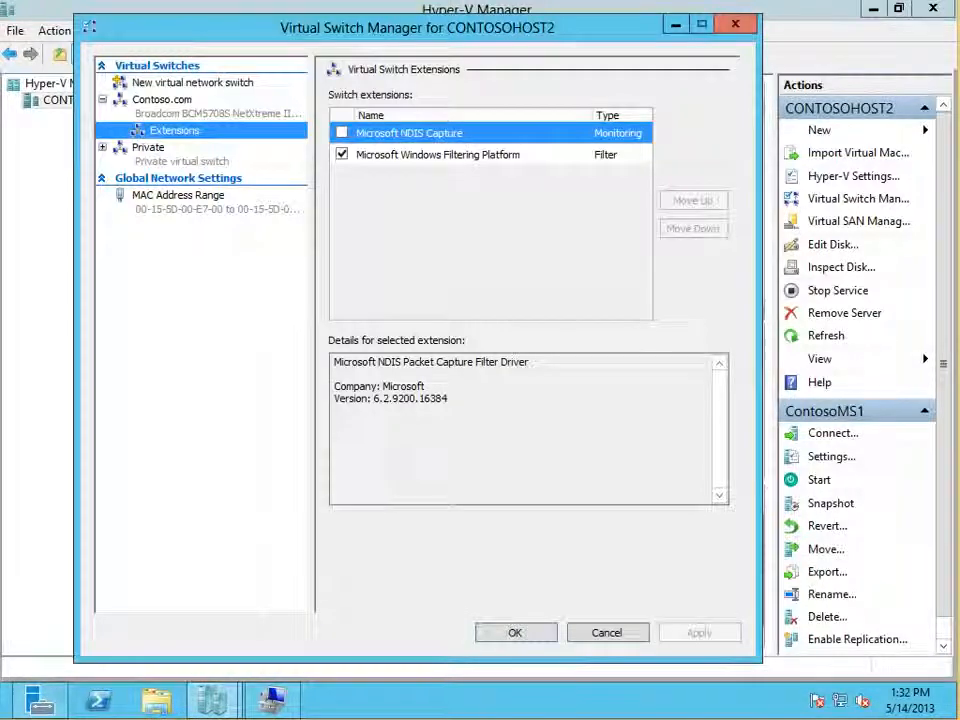
pyautogui.click(735, 24)
pyautogui.click(247, 159)
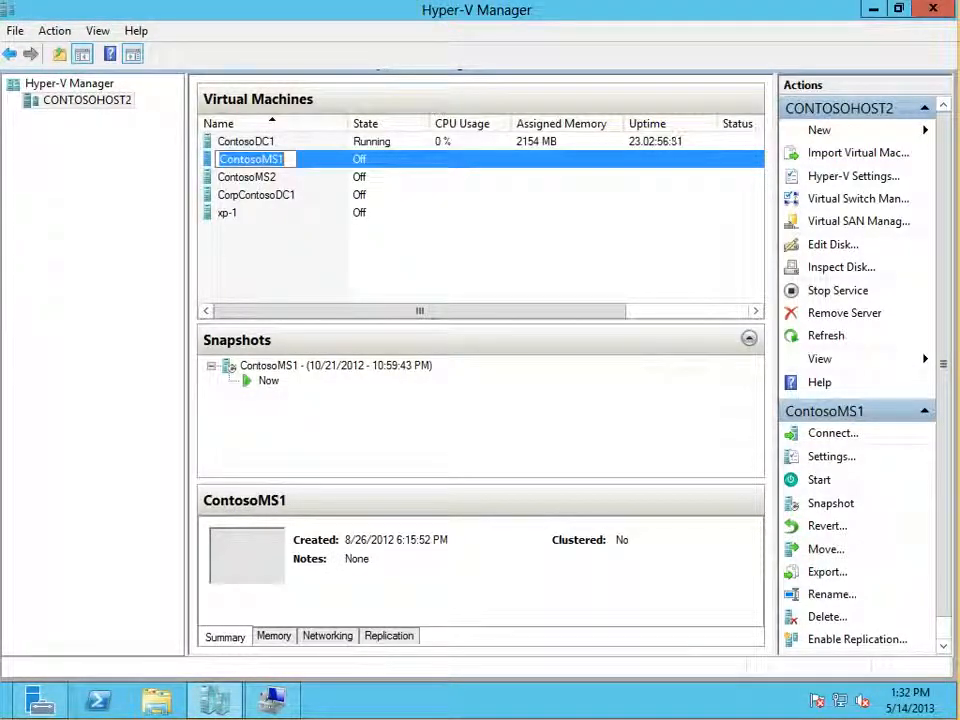
pyautogui.click(831, 457)
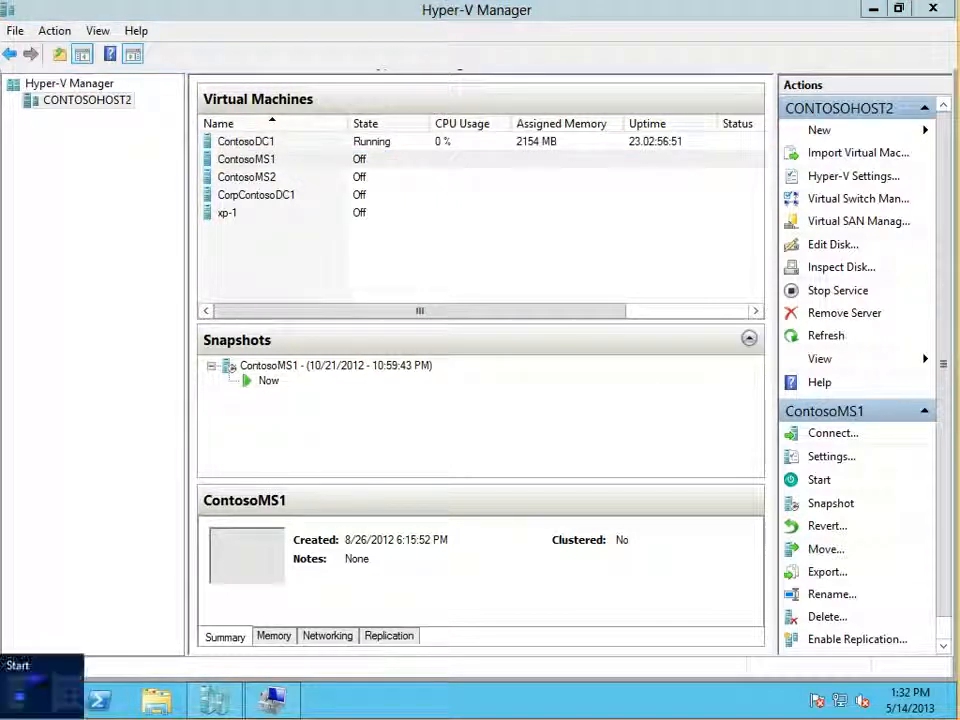
# Step: Open a new WordPad document and paste the copied screenshot of the Physical GPUs host settings to examine it enlarged
pyautogui.click(3, 716)
pyautogui.write('not')
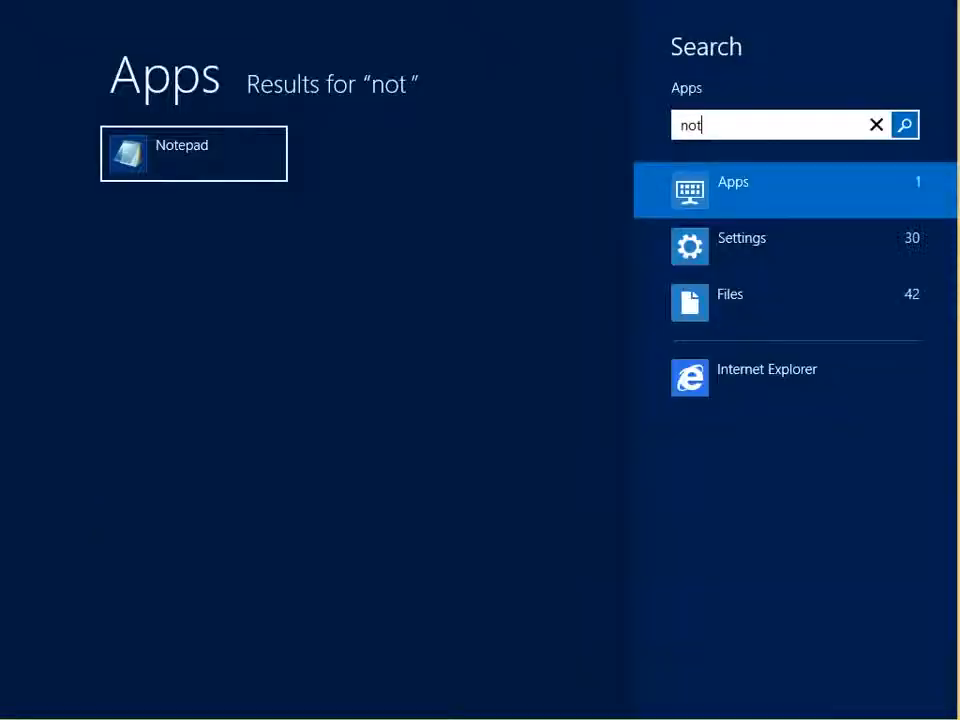
pyautogui.press('BackSpace')
pyautogui.press('BackSpace')
pyautogui.press('BackSpace')
pyautogui.write('word')
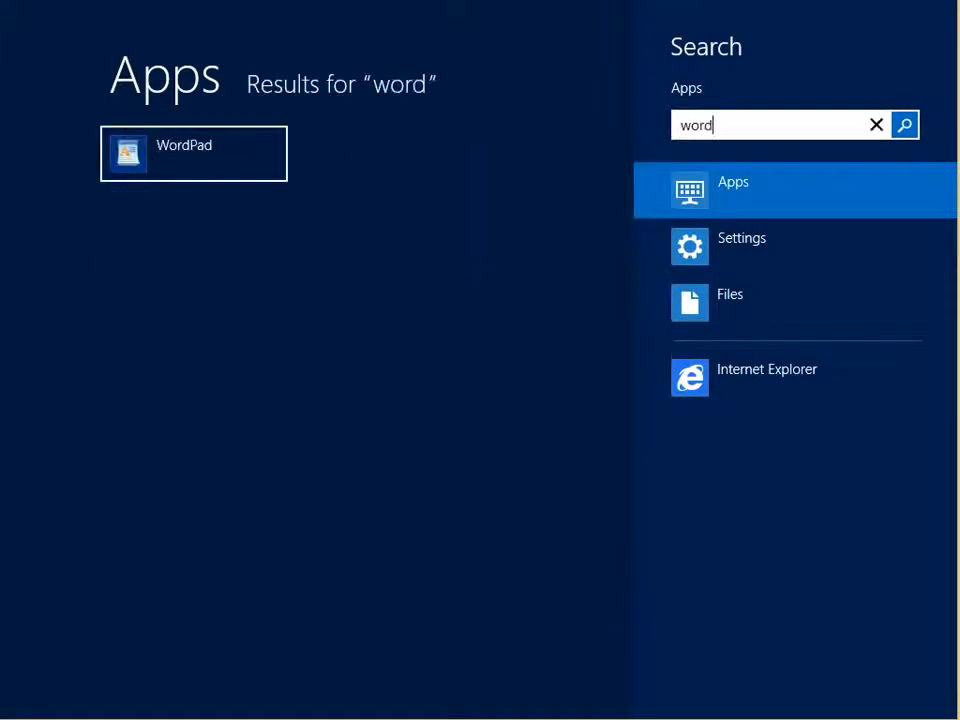
pyautogui.press('Return')
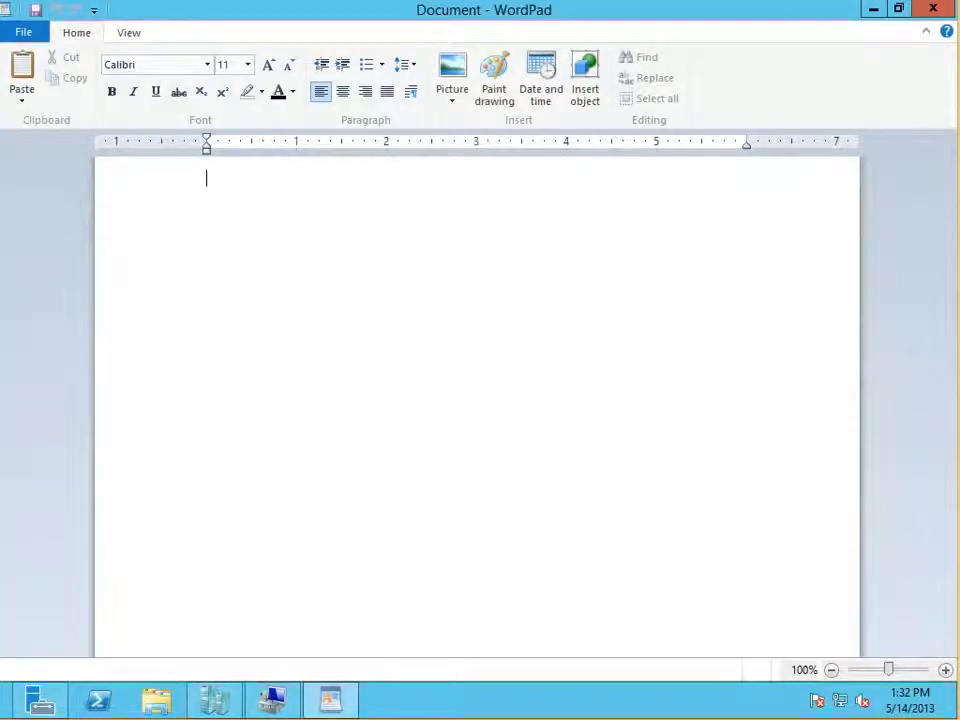
pyautogui.hotkey('ctrl', 'v')
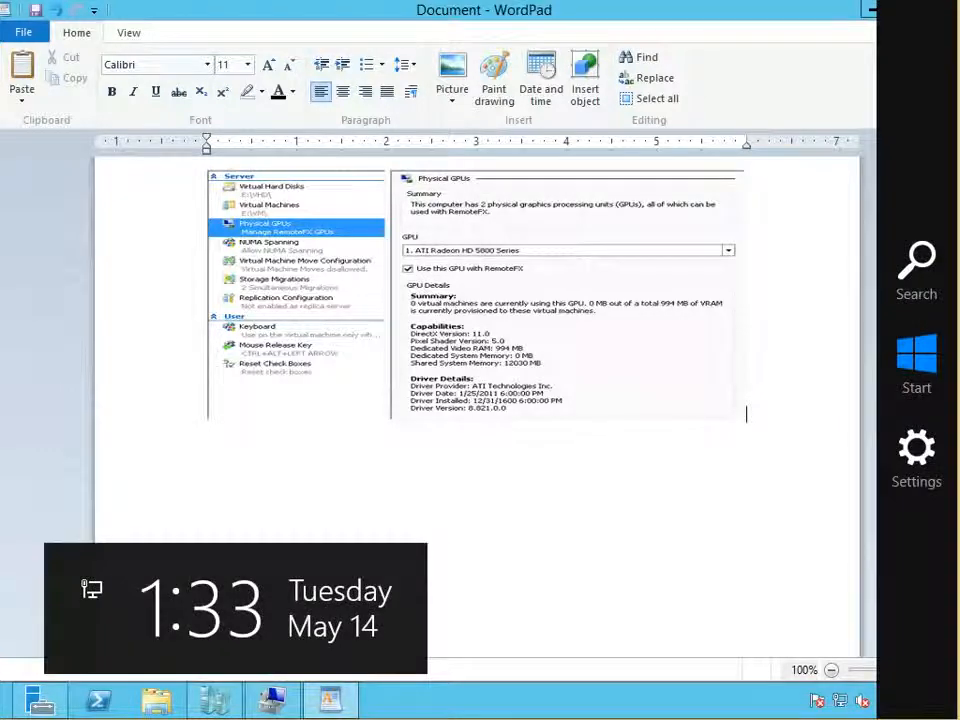
pyautogui.scroll(4, 476, 334)
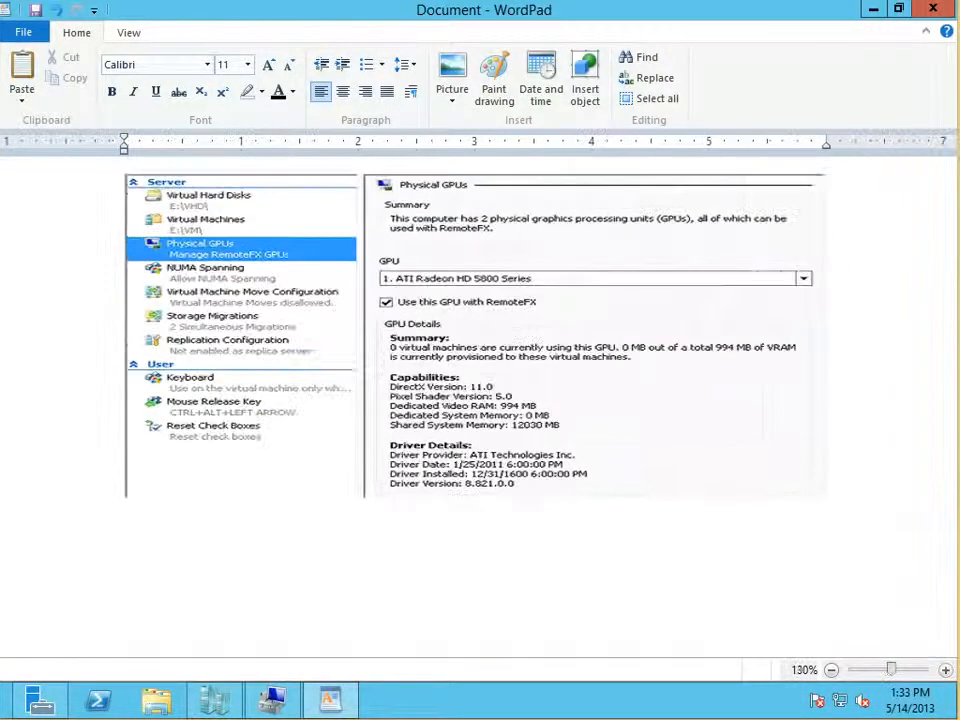
pyautogui.scroll(1, 476, 334)
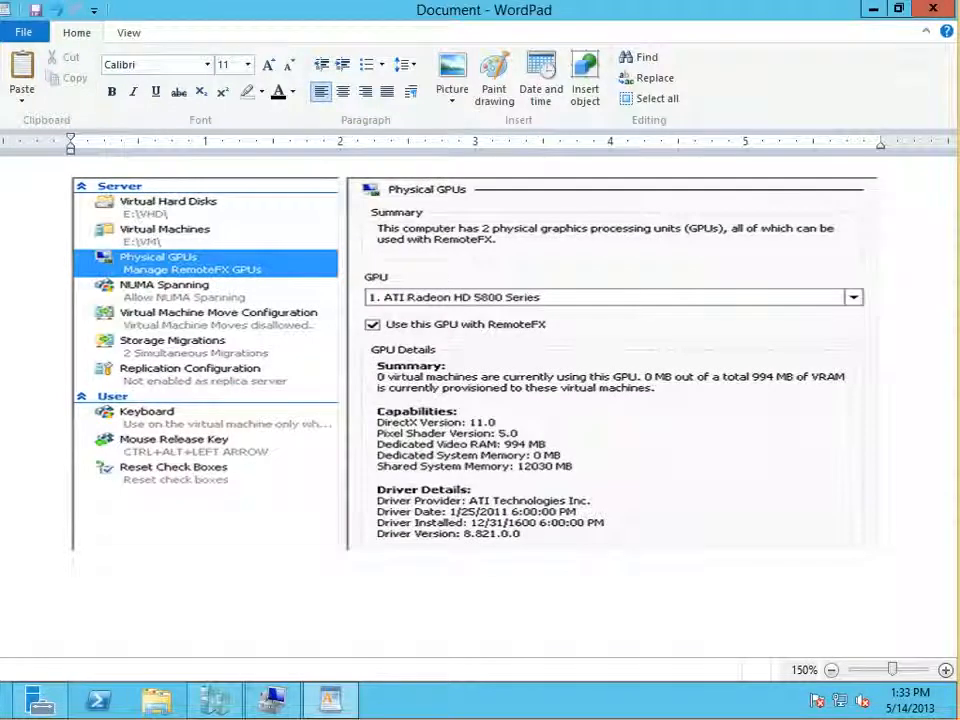
# Step: Close the WordPad document containing the Physical GPUs screenshot without saving it
pyautogui.hotkey('ctrl', 'a')
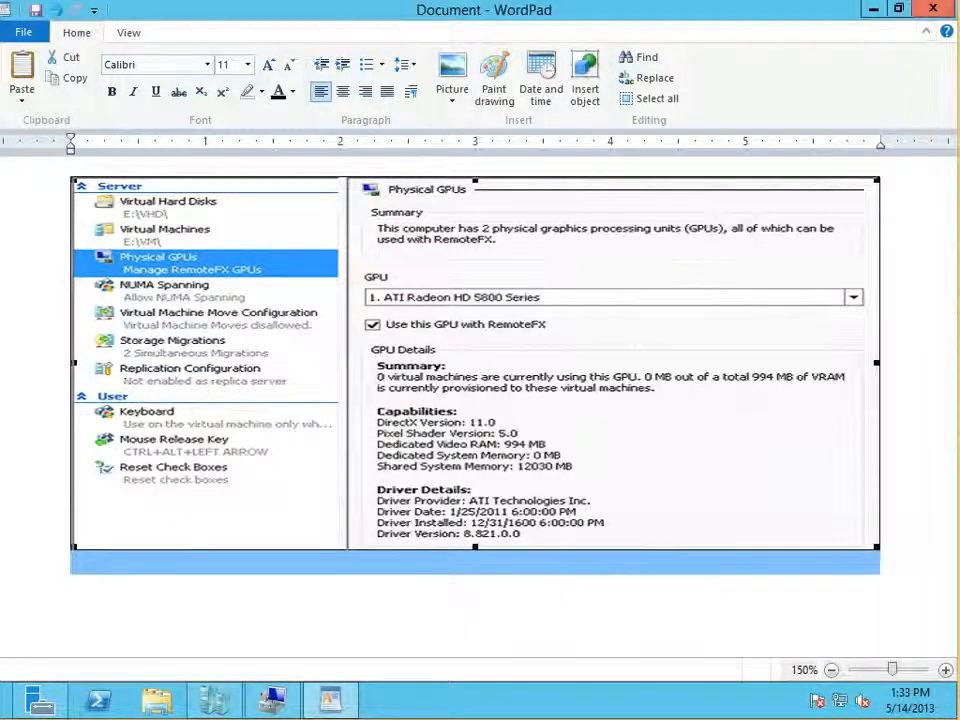
pyautogui.click(933, 8)
pyautogui.click(514, 349)
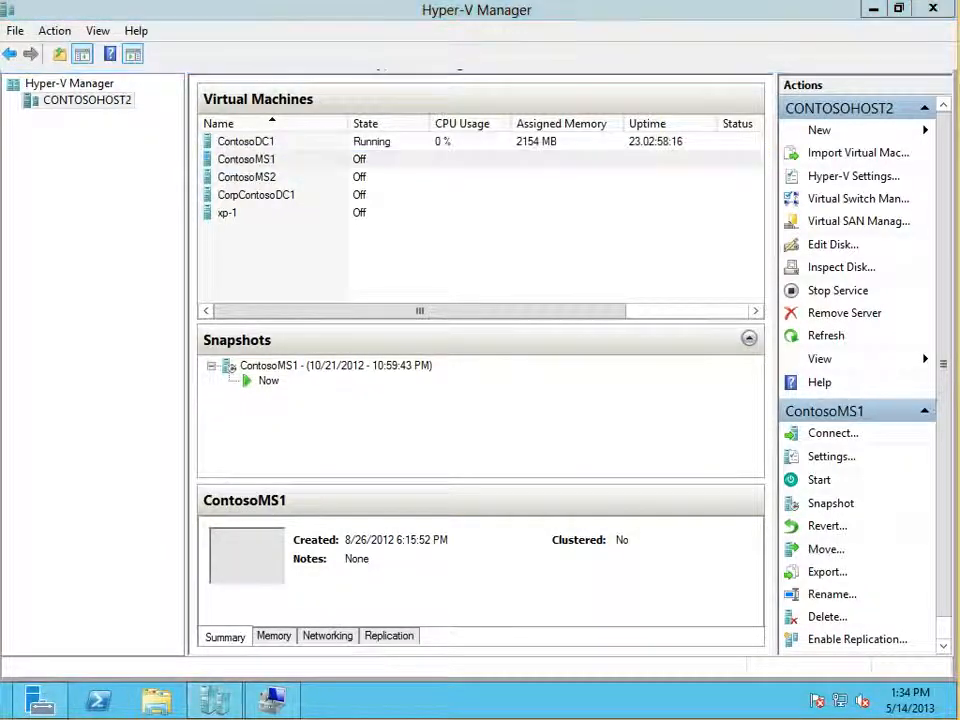
# Step: View the console of the ContosoDC1 virtual machine in a Virtual Machine Connection and close it
pyautogui.doubleClick(246, 142)
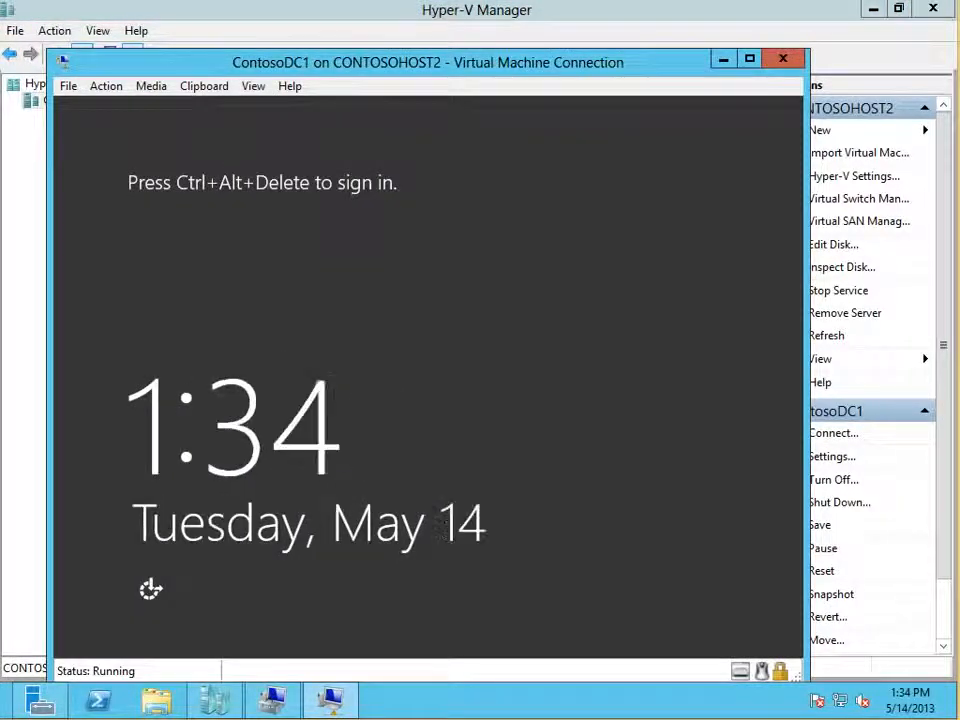
pyautogui.click(783, 58)
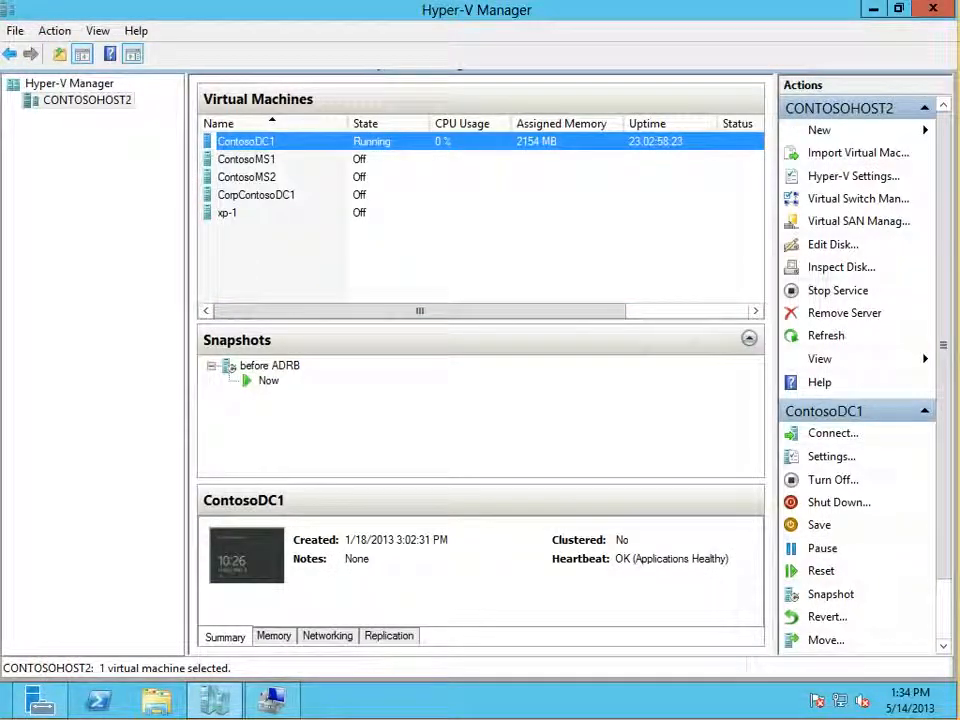
pyautogui.click(833, 433)
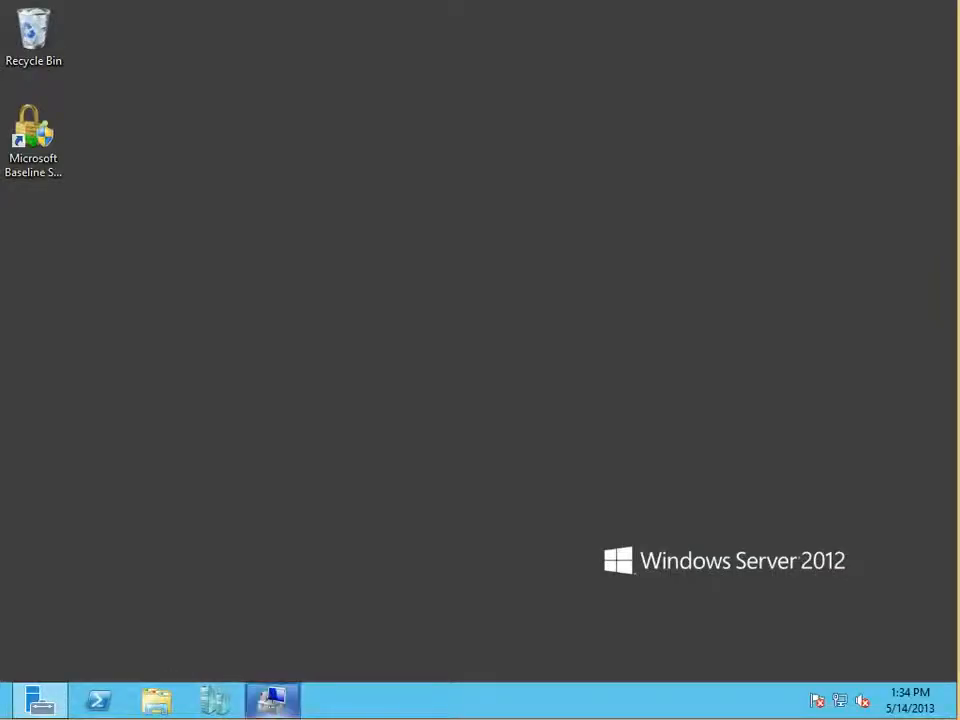
# Step: Close the Remote Desktop session and Server Manager to clear the desktop
pyautogui.click(272, 700)
pyautogui.click(919, 22)
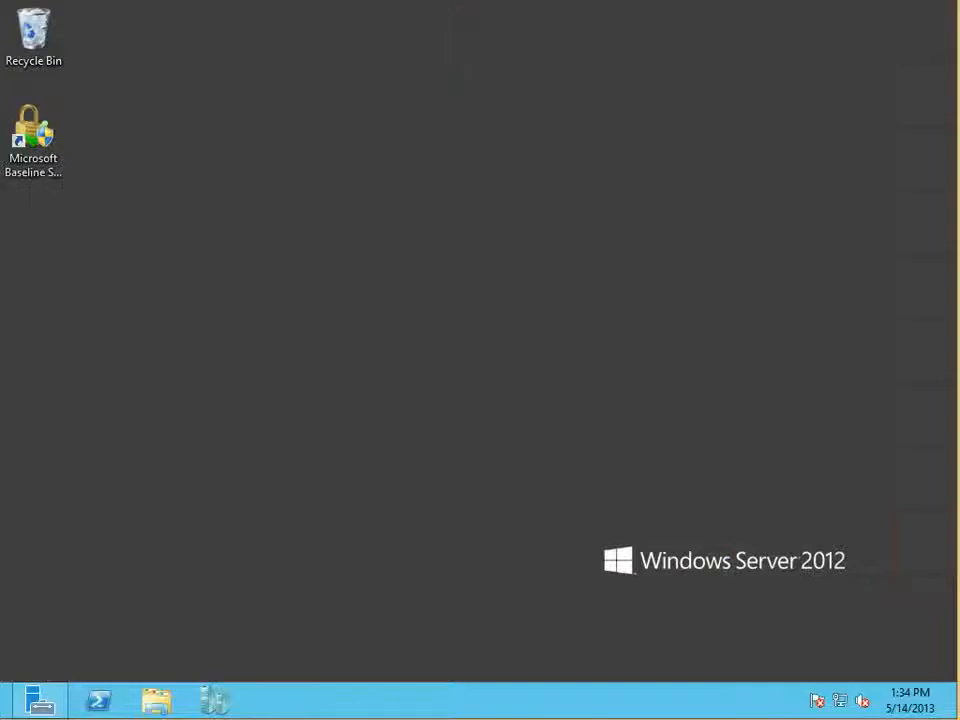
pyautogui.click(40, 700)
pyautogui.click(932, 8)
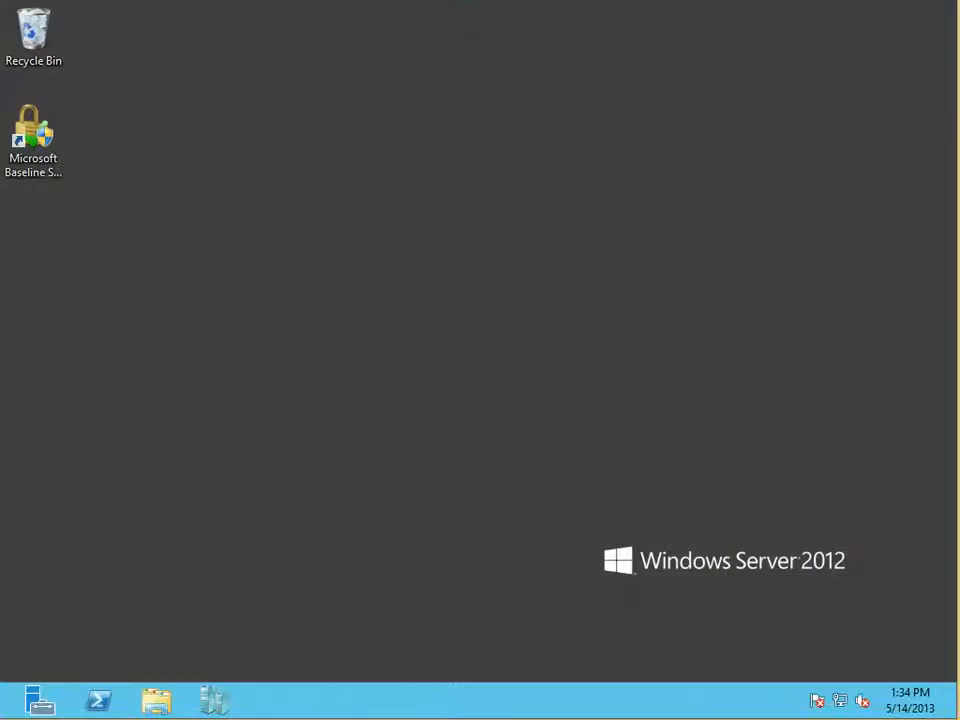
# Step: Open Hyper-V Virtual Machine Connection, set the server to CONTOSOHOST2 and check its list of virtual machines
pyautogui.click(6, 712)
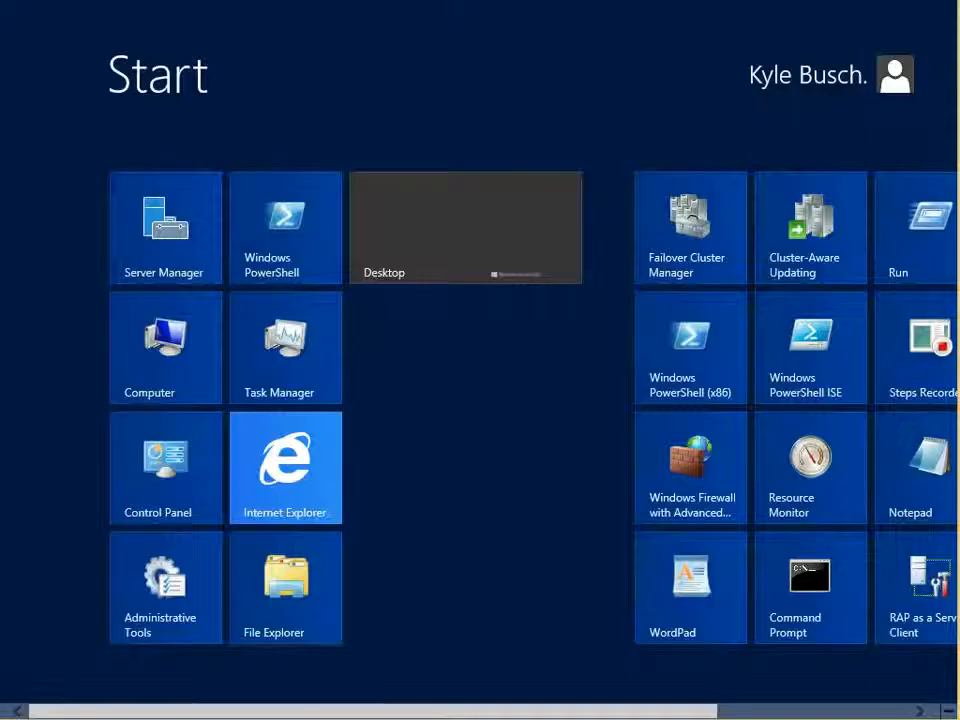
pyautogui.write('hyp')
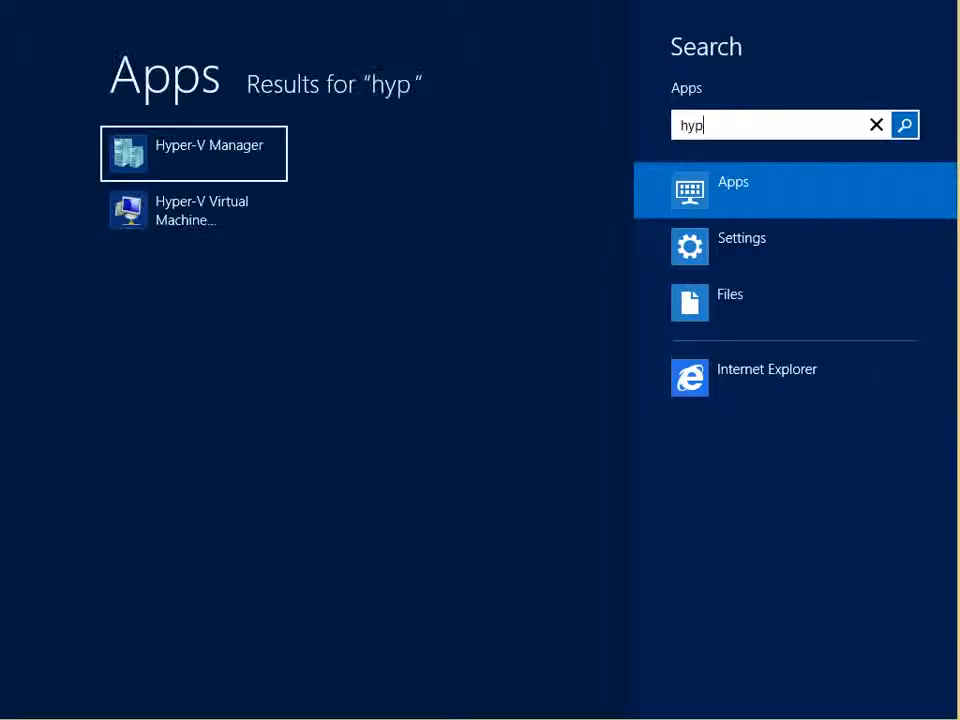
pyautogui.click(194, 211)
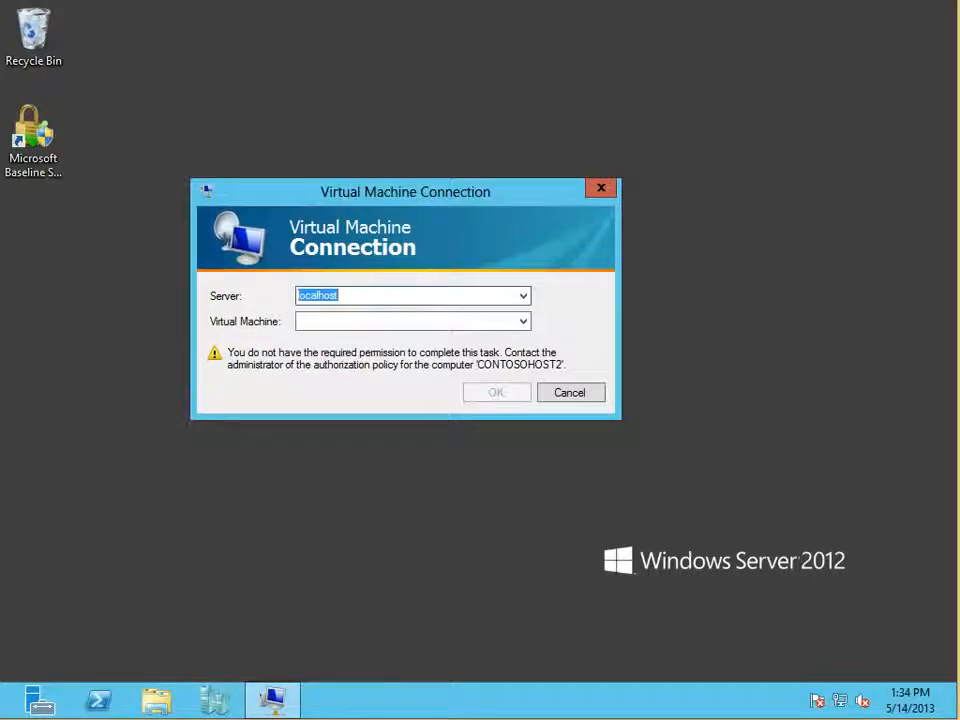
pyautogui.click(523, 296)
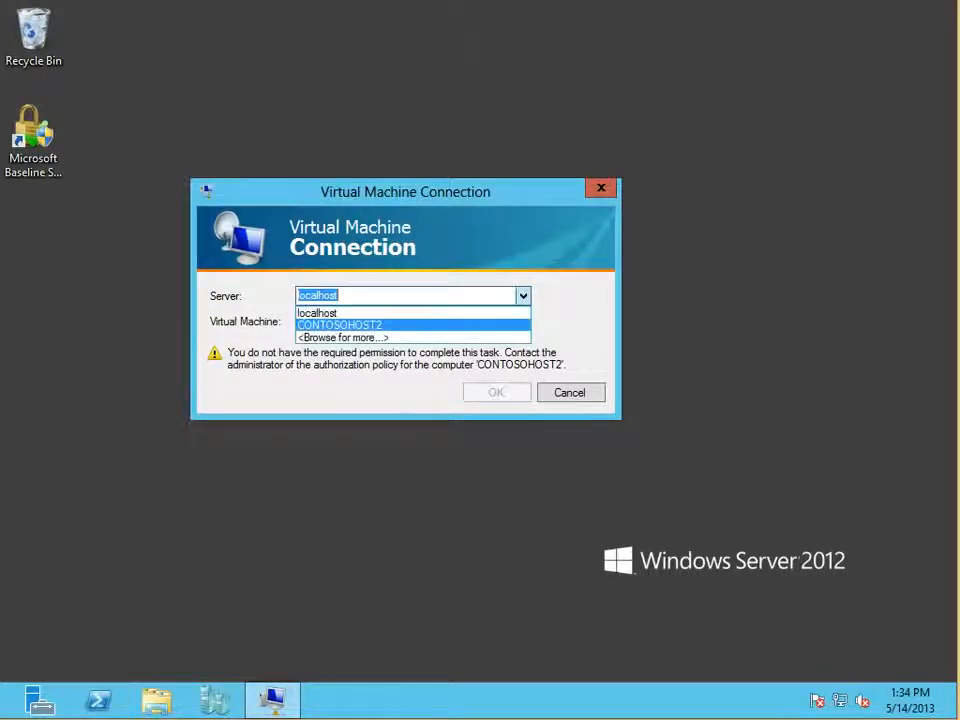
pyautogui.click(340, 325)
pyautogui.click(523, 321)
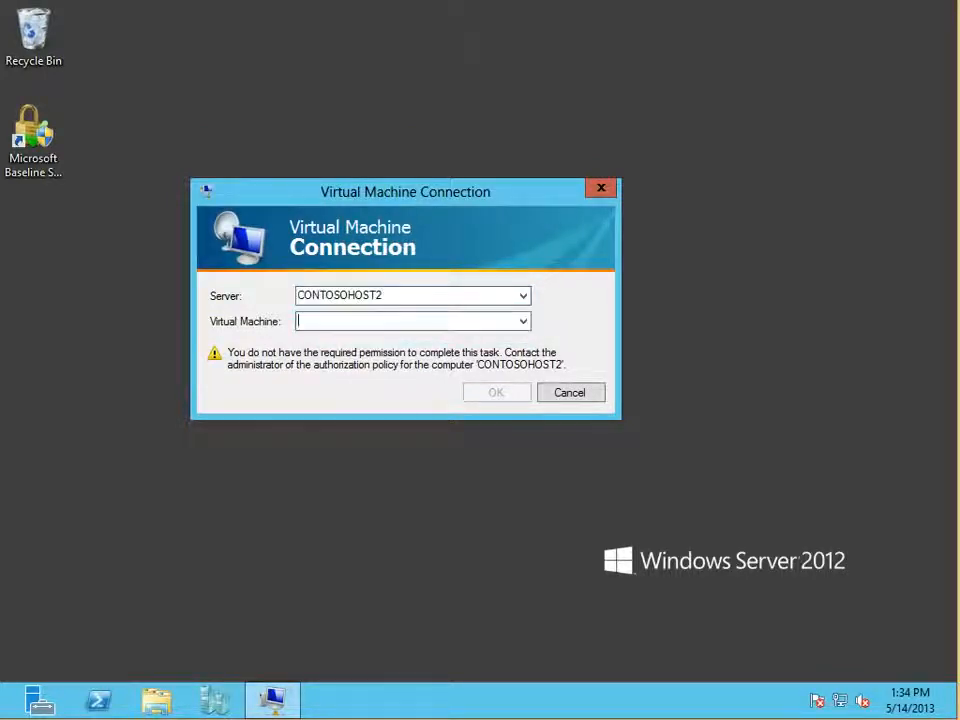
pyautogui.click(420, 338)
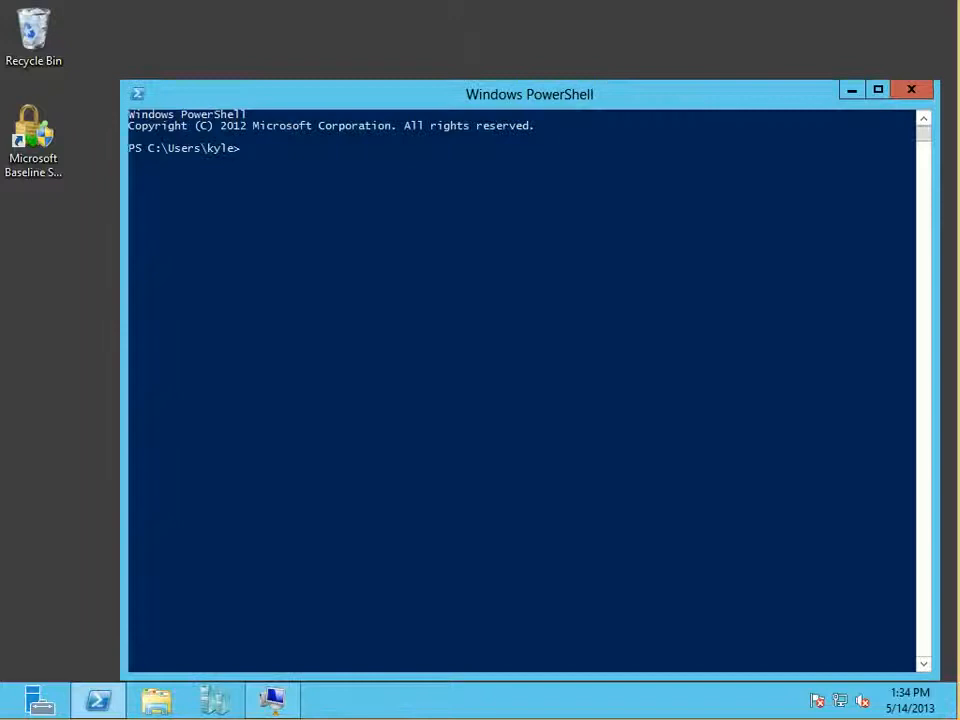
# Step: Run hostname in Windows PowerShell to check the name of the local computer
pyautogui.write('hostname')
pyautogui.press('Return')
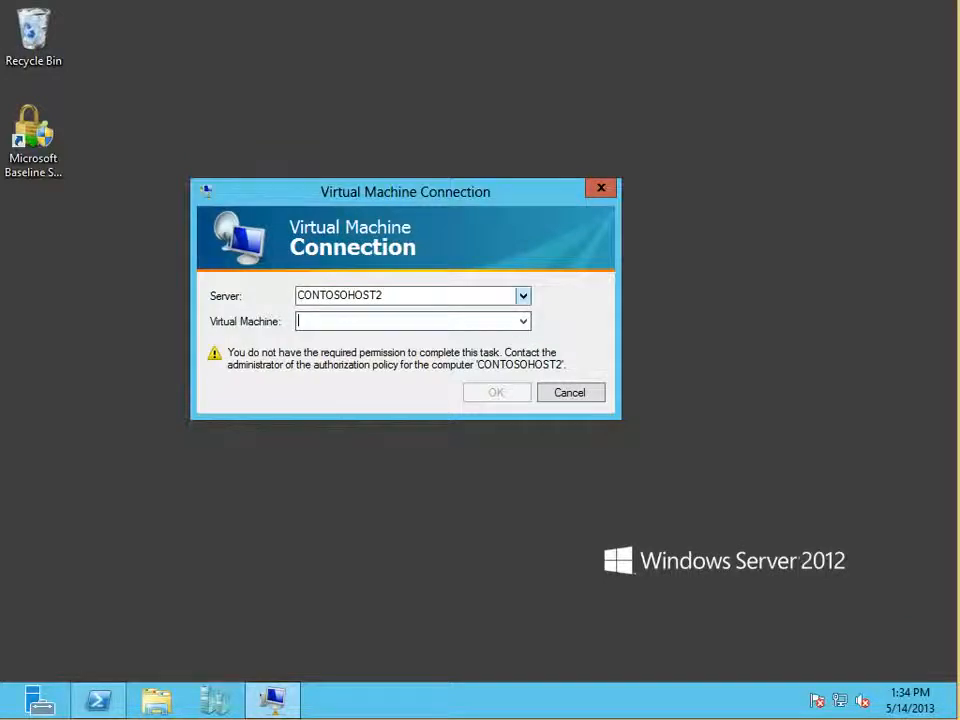
# Step: Set the Virtual Machine Connection server back to localhost and check the CONTOSOHOST2 host in Hyper-V Manager
pyautogui.hotkey('shift', 'Tab')
pyautogui.hotkey('alt', 'Down')
pyautogui.press('Up')
pyautogui.press('Return')
pyautogui.press('Tab')
pyautogui.hotkey('alt', 'Down')
pyautogui.press('Escape')
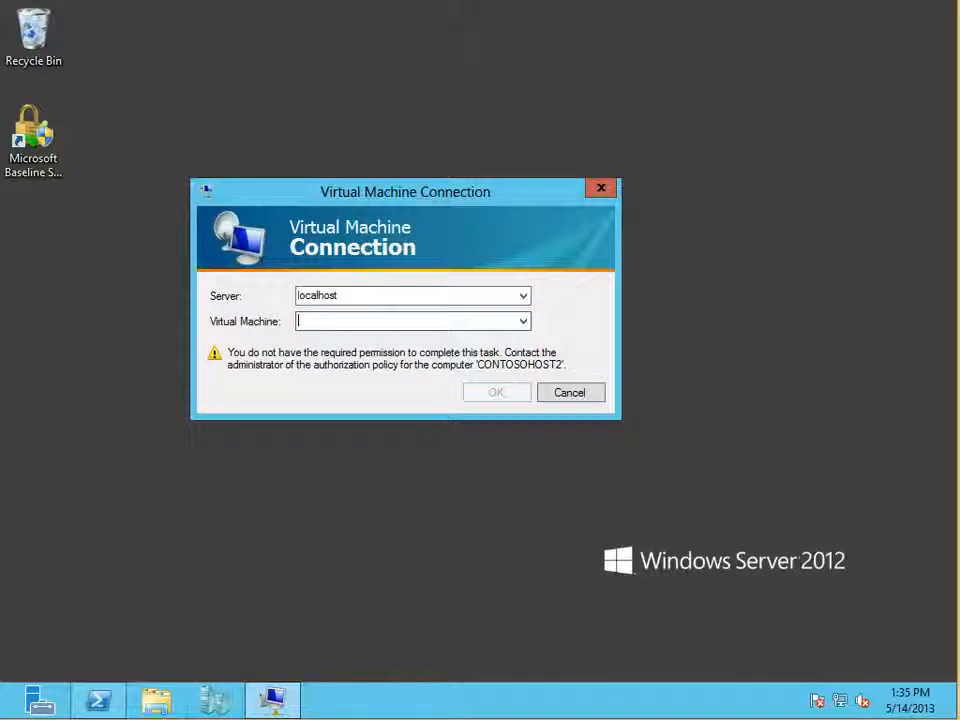
pyautogui.press('super')
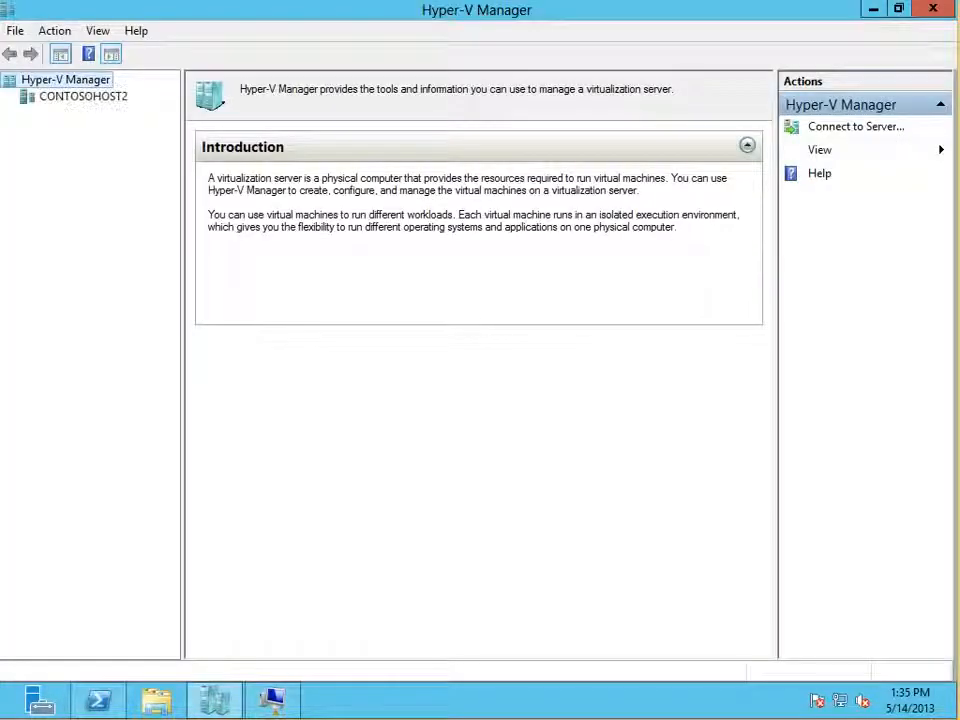
pyautogui.click(83, 97)
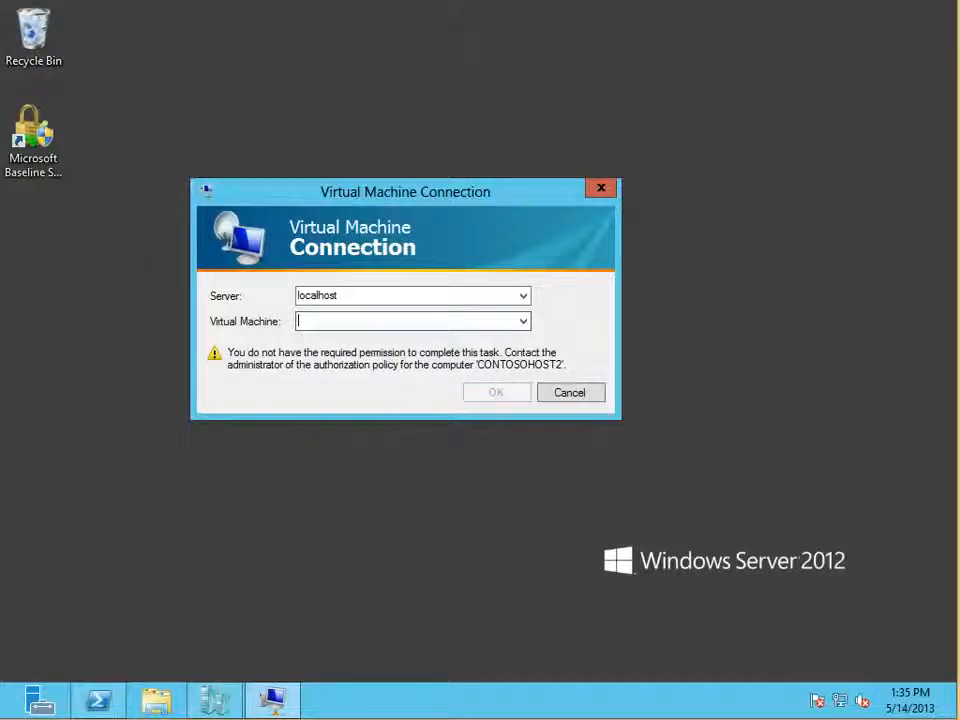
# Step: Try to connect to the virtual machine contosodc1 on localhost
pyautogui.write('contosodc1')
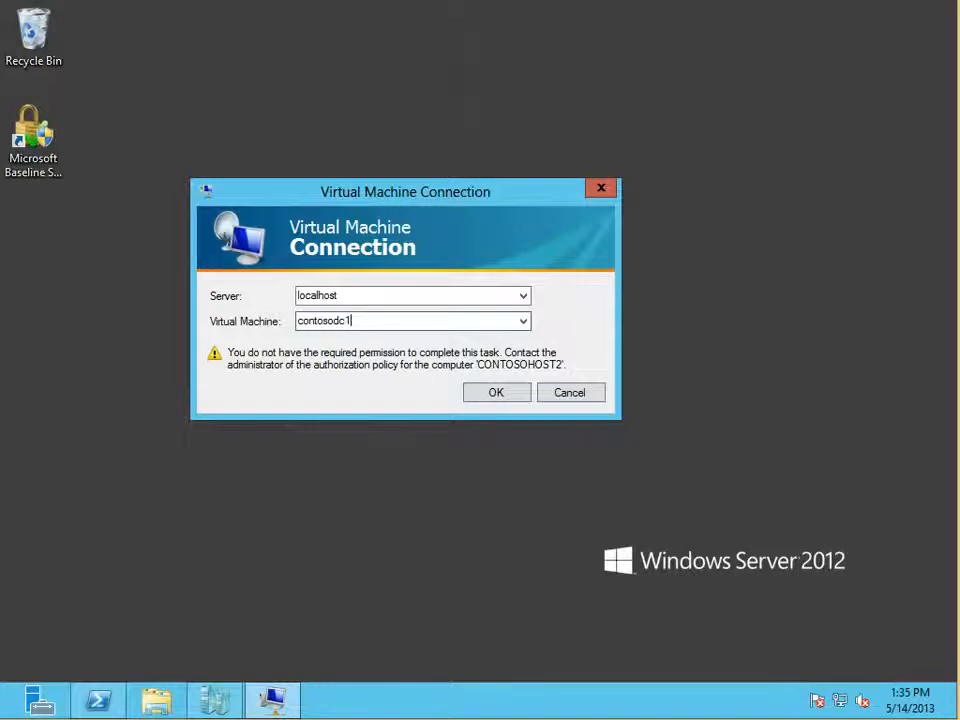
pyautogui.press('Return')
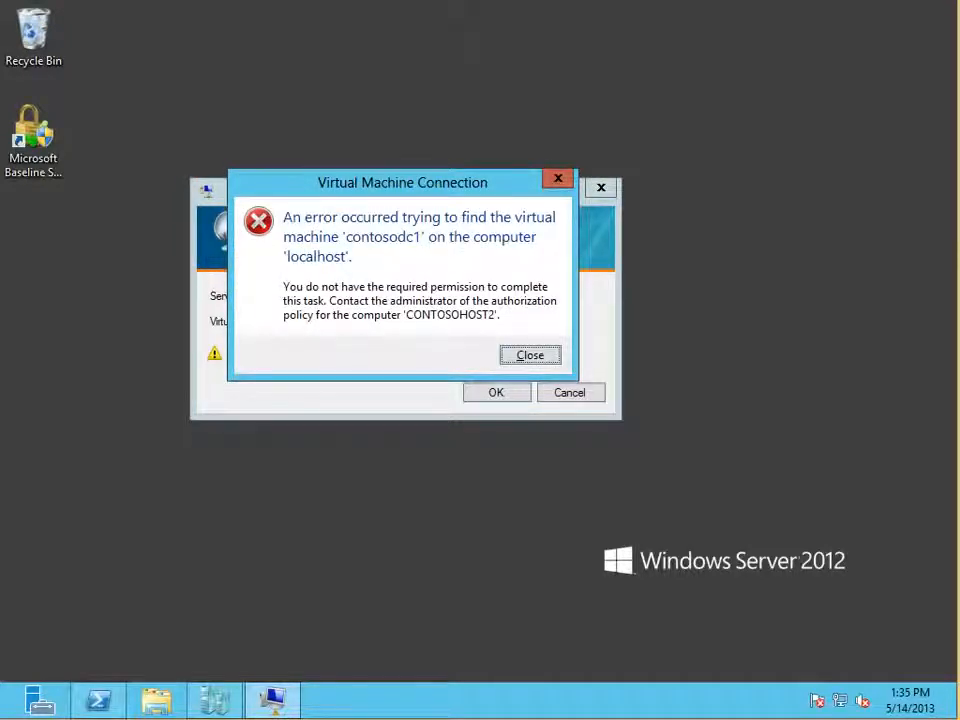
pyautogui.press('Return')
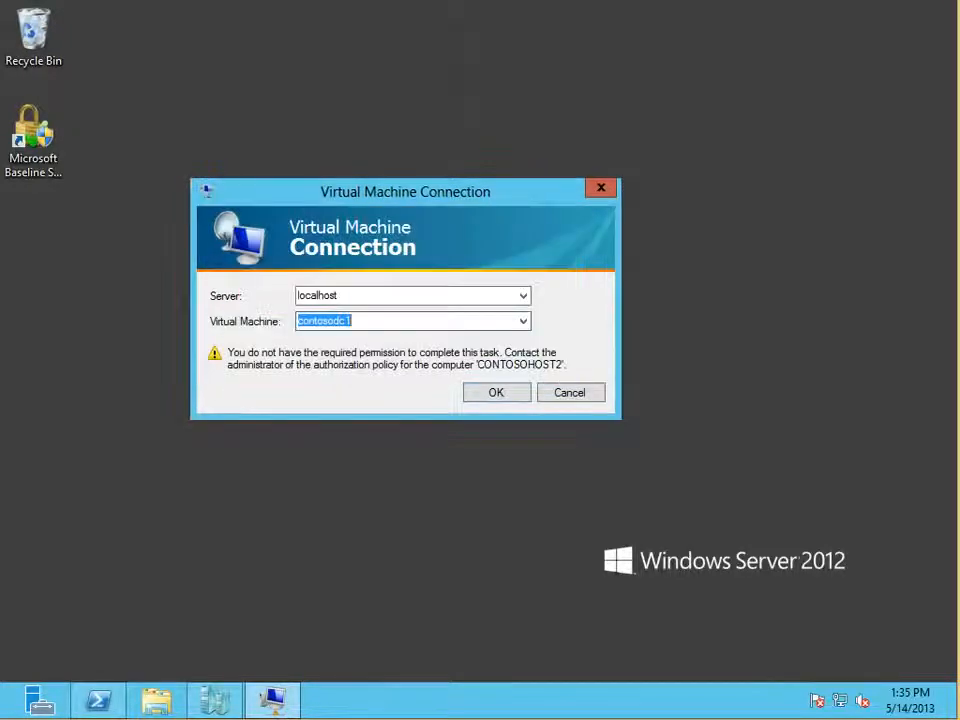
# Step: Start Windows PowerShell as administrator and close the non-elevated PowerShell window
pyautogui.moveTo(405, 191); pyautogui.dragTo(603, 49)
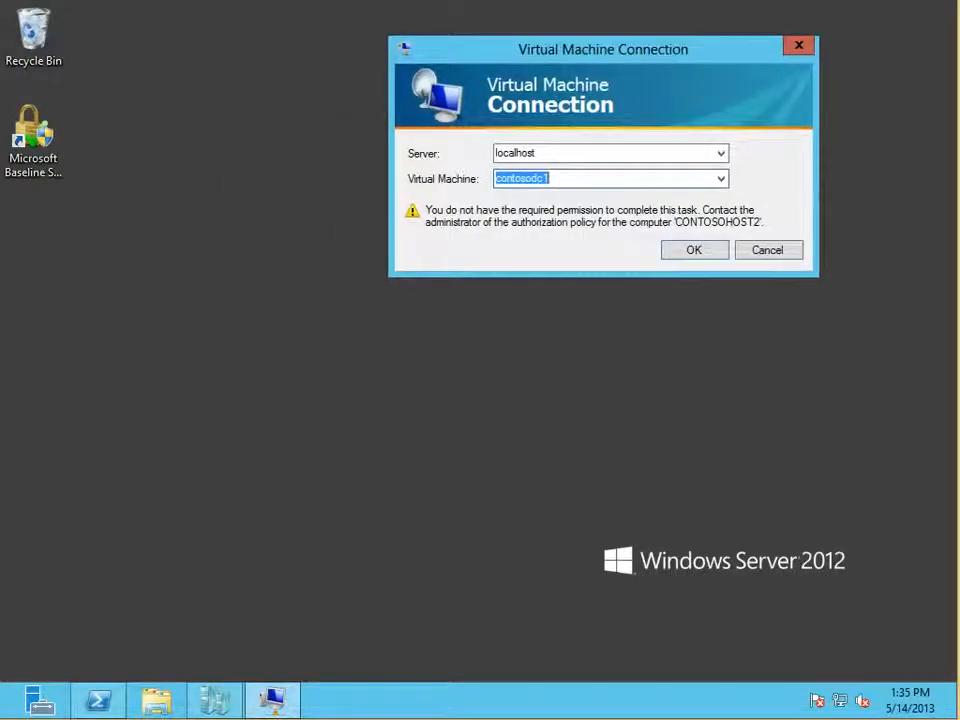
pyautogui.click(98, 700)
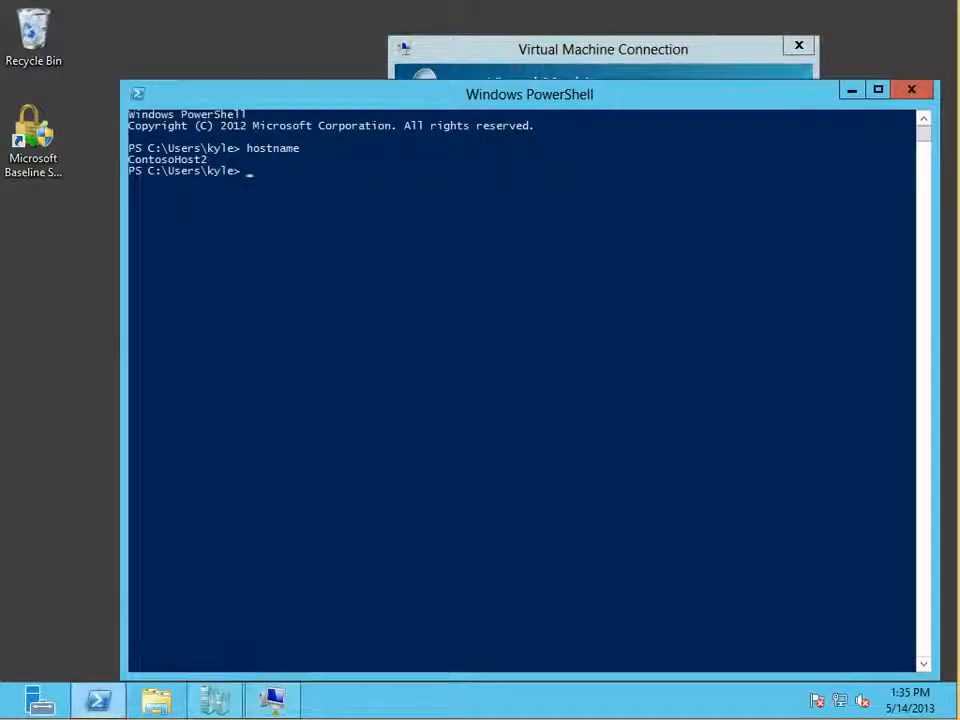
pyautogui.moveTo(400, 94); pyautogui.dragTo(278, 100)
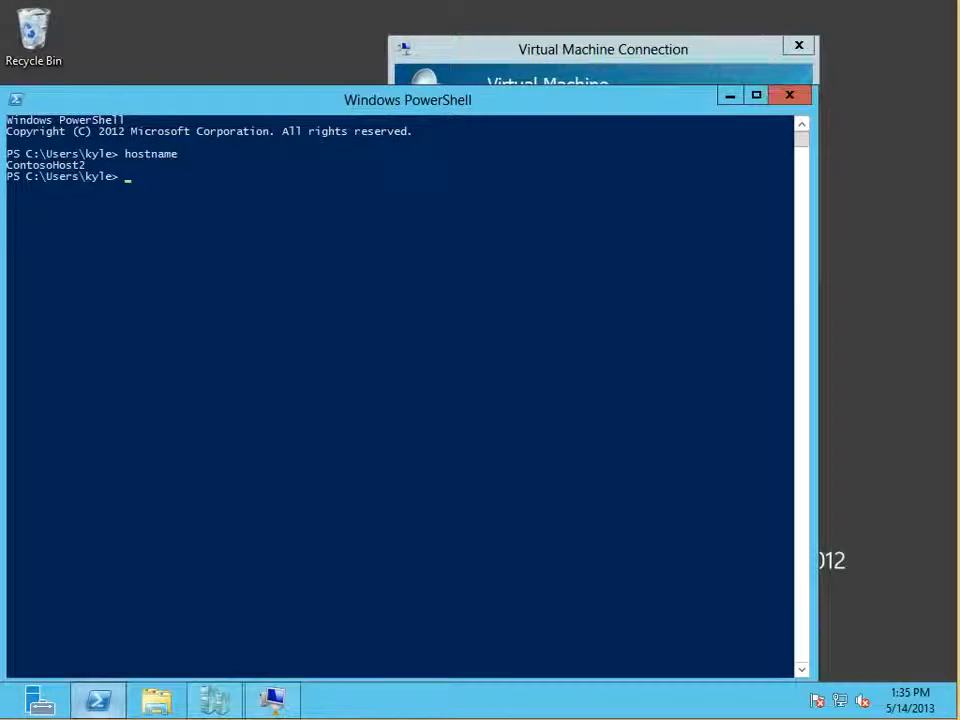
pyautogui.rightClick(98, 700)
pyautogui.click(85, 522)
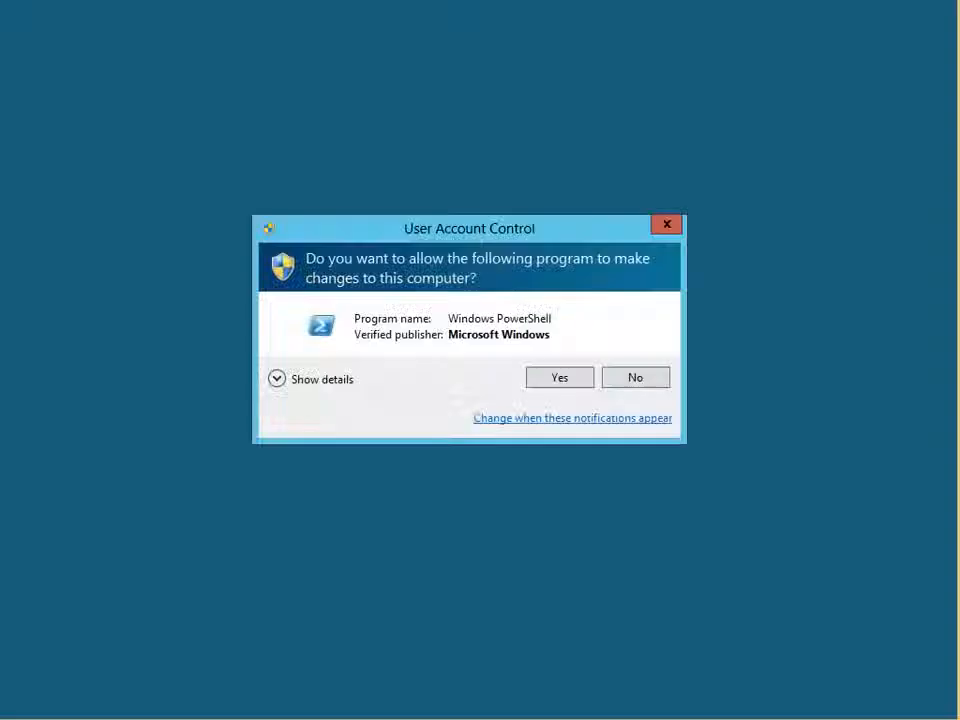
pyautogui.click(560, 377)
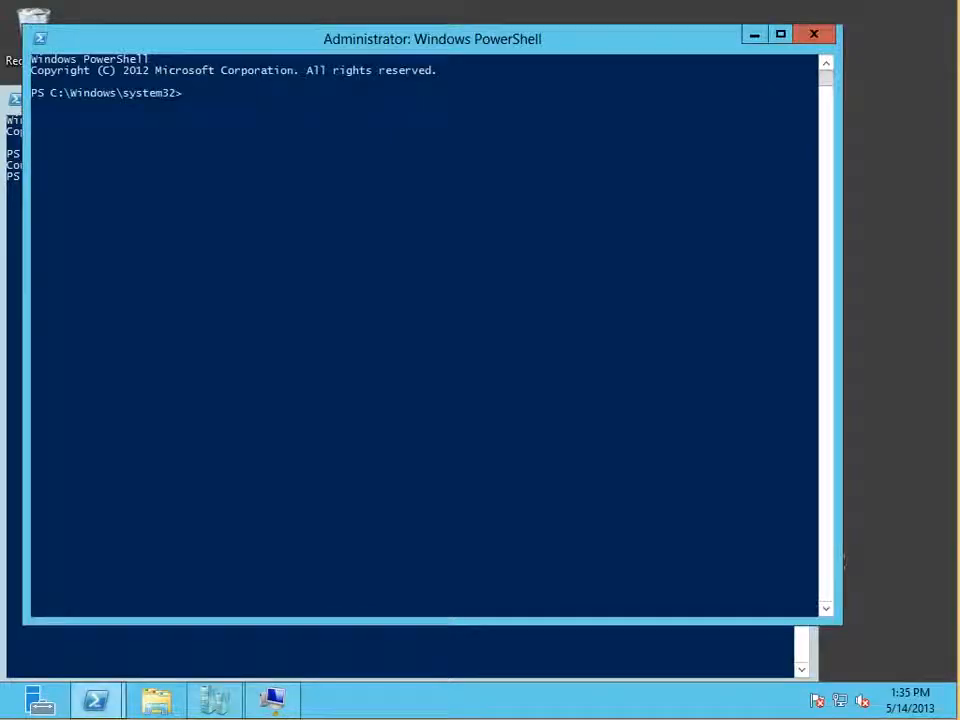
pyautogui.hotkey('alt', 'Tab')
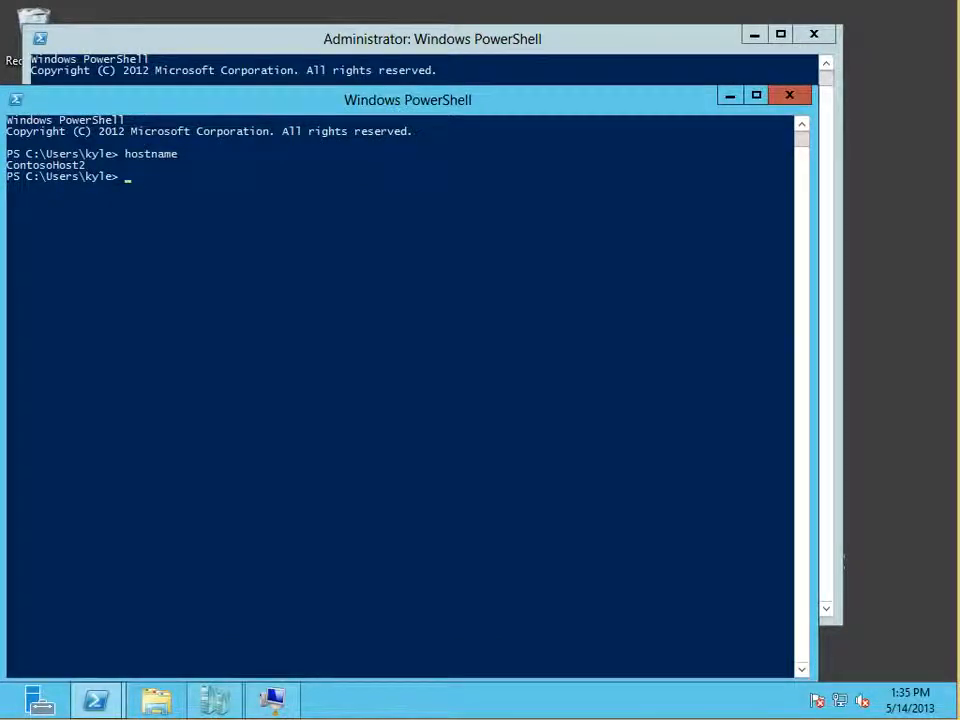
pyautogui.click(790, 95)
pyautogui.moveTo(620, 39); pyautogui.dragTo(602, 89)
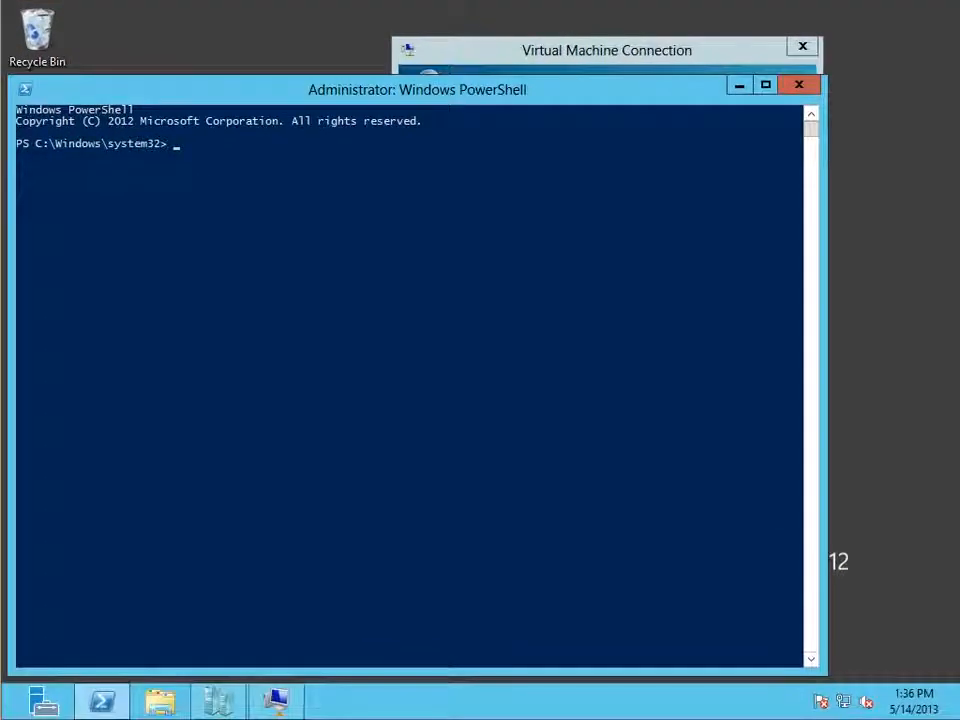
# Step: Enter the Grant-VMConnectAccess cmdlet at the elevated PowerShell prompt
pyautogui.hotkey('alt', 'Tab')
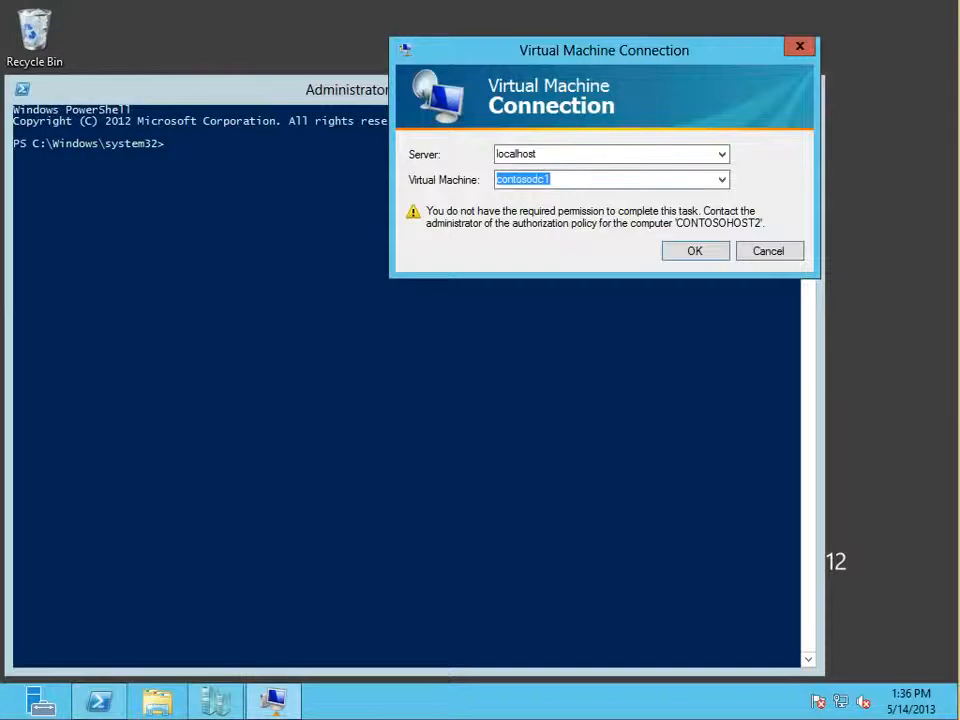
pyautogui.hotkey('alt', 'Tab')
pyautogui.write('get')
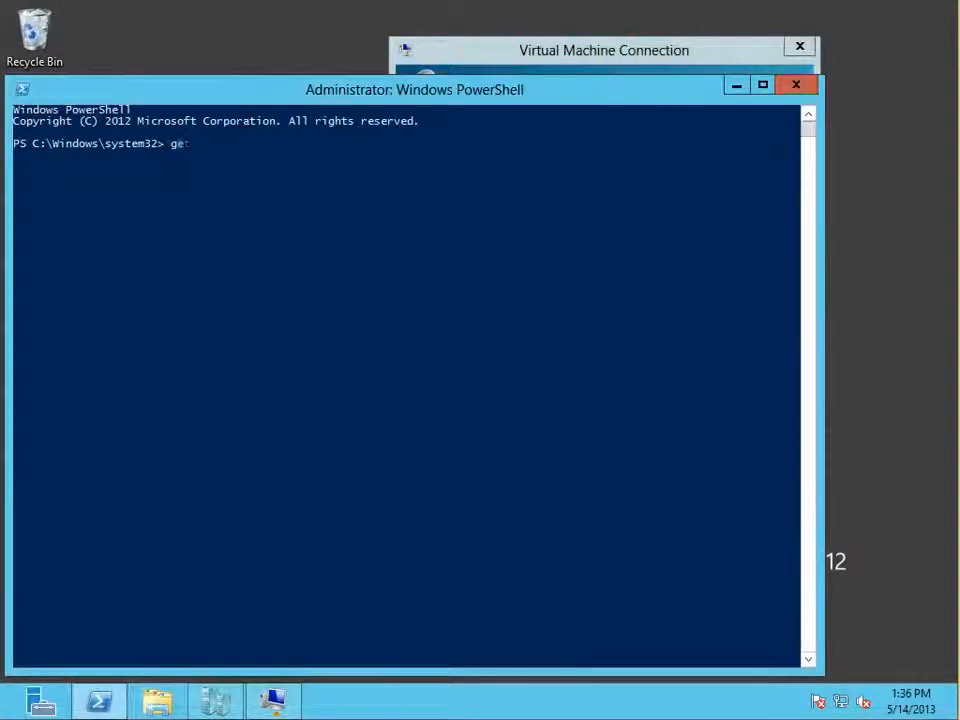
pyautogui.press('BackSpace')
pyautogui.press('BackSpace')
pyautogui.write('r')
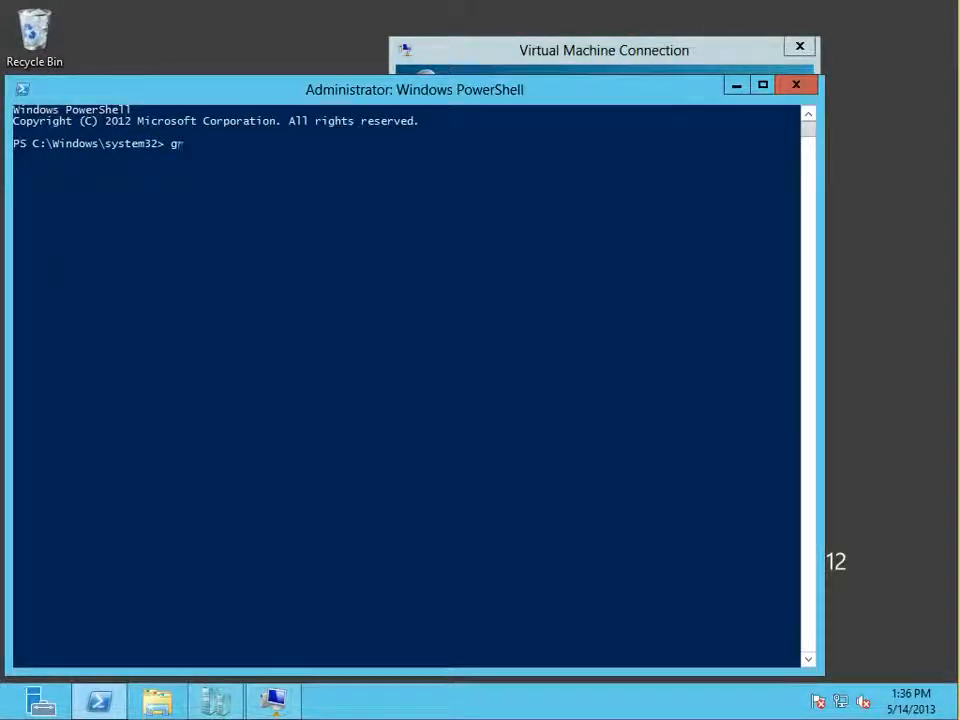
pyautogui.write('ant-cmconn')
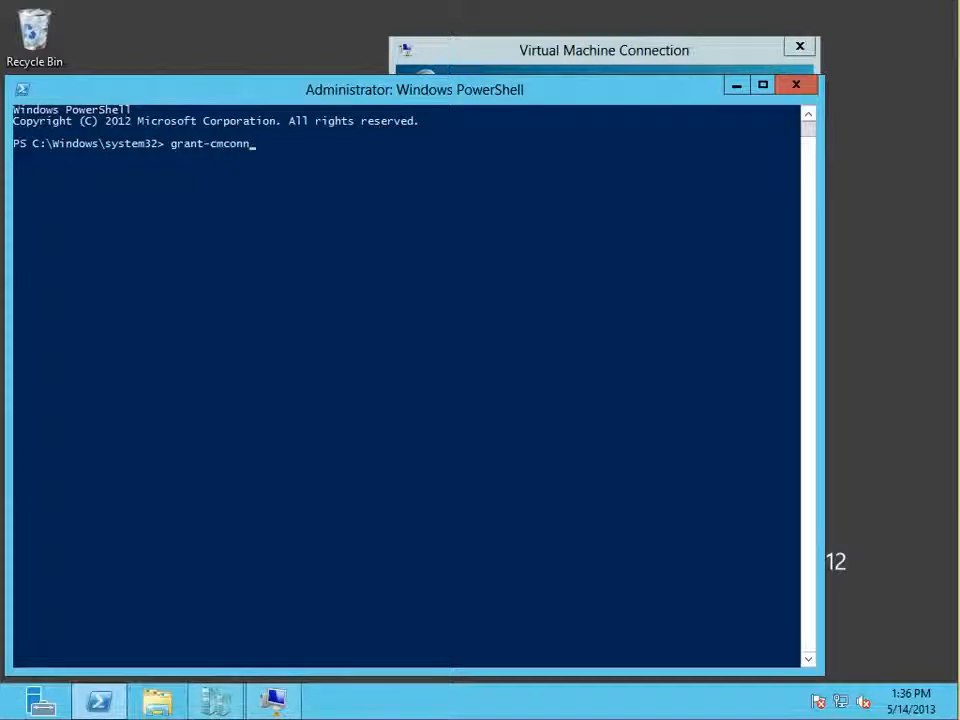
pyautogui.press('BackSpace')
pyautogui.press('BackSpace')
pyautogui.press('BackSpace')
pyautogui.press('BackSpace')
pyautogui.press('BackSpace')
pyautogui.press('BackSpace')
pyautogui.write('vmcon')
pyautogui.press('Tab')
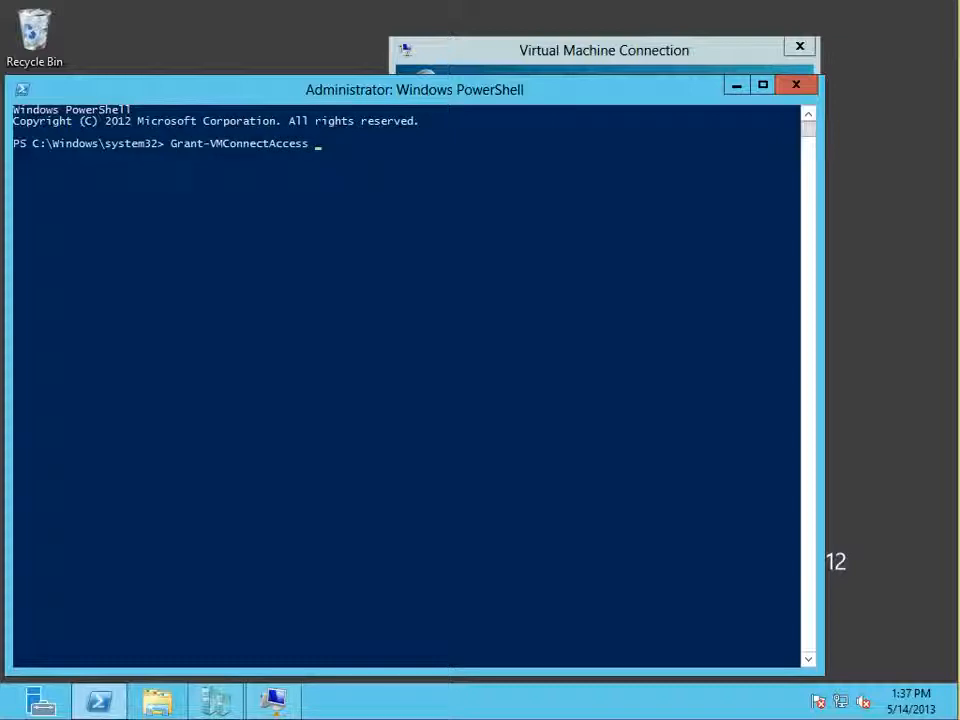
# Step: Complete Grant-VMConnectAccess with -VMName contosodc1 and -UserName followed by the account's user name, and run it
pyautogui.write('-vmnam')
pyautogui.press('Tab')
pyautogui.write('contosodc1')
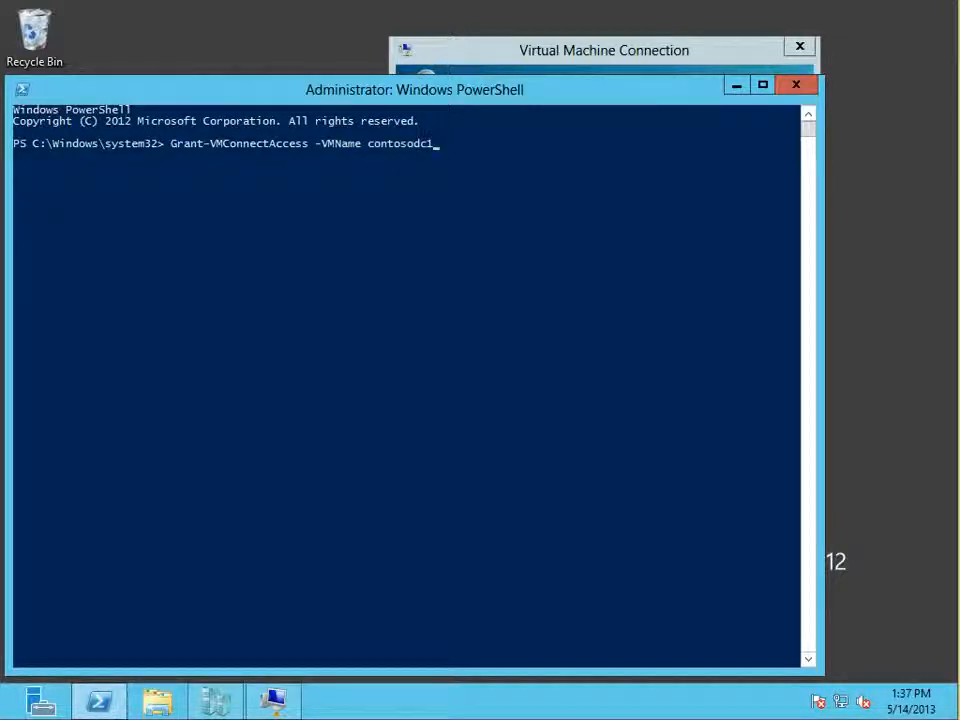
pyautogui.write(' -UserName kyle')
pyautogui.press('Return')
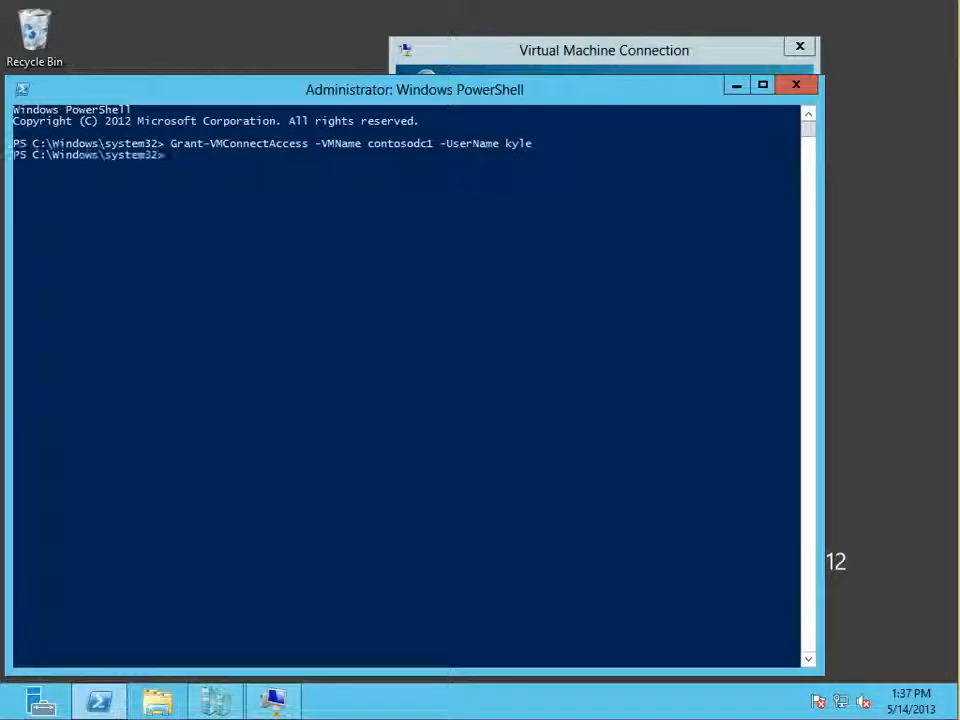
# Step: Retry the Virtual Machine Connection to contosodc1 on localhost and cancel the connection dialog
pyautogui.moveTo(604, 50); pyautogui.dragTo(494, 116)
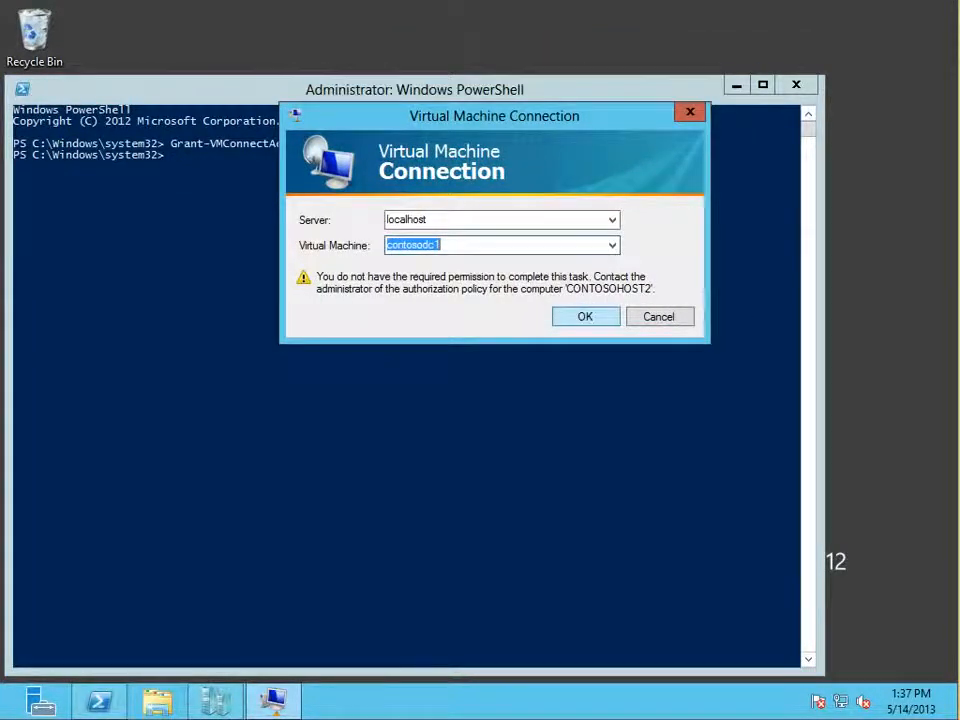
pyautogui.press('Return')
pyautogui.click(619, 279)
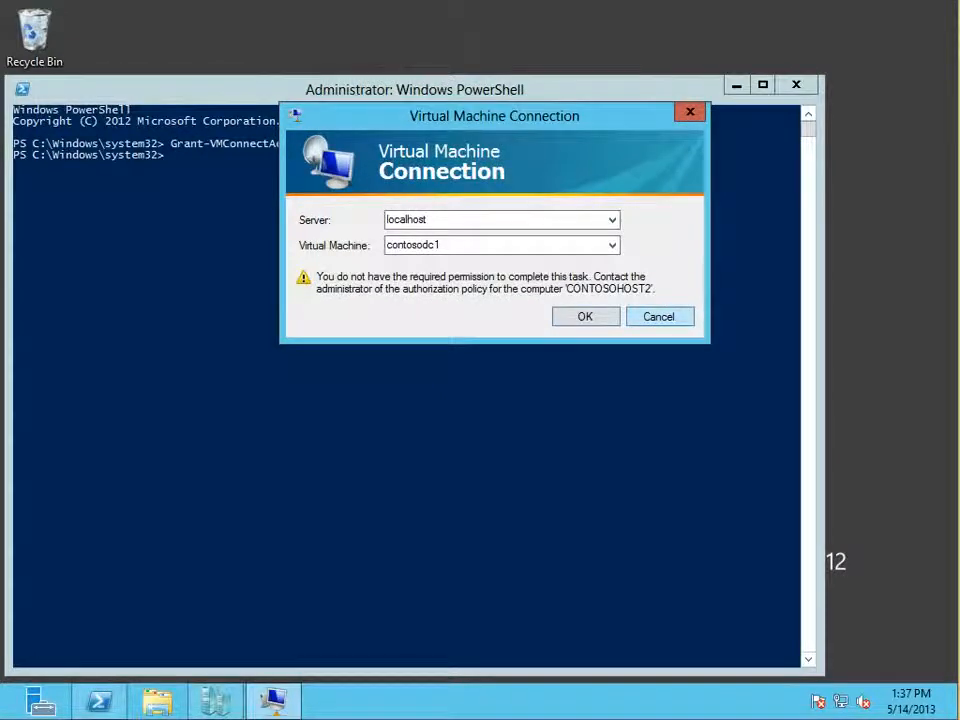
pyautogui.click(659, 316)
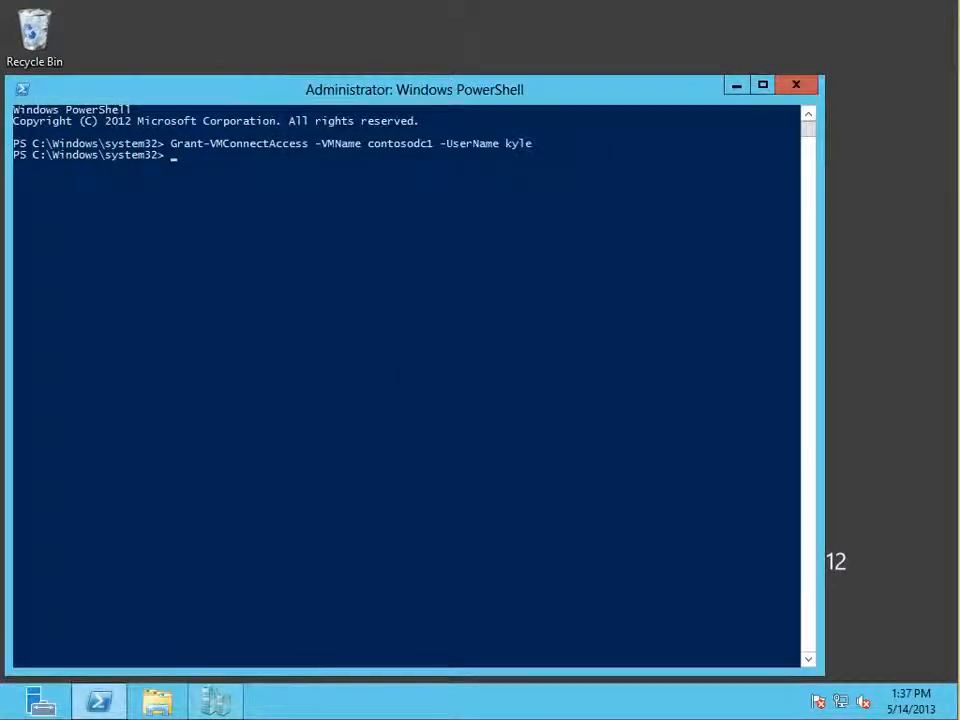
# Step: Launch vmconnect from the elevated PowerShell to view its connection dialog, and dismiss the dialog
pyautogui.write('vmconnect')
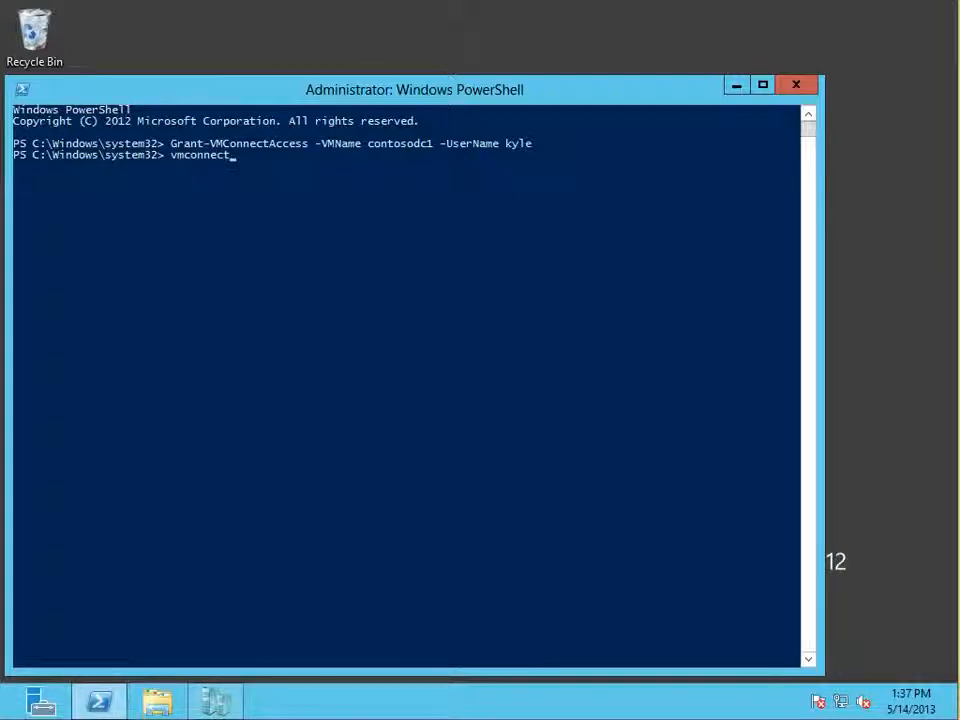
pyautogui.press('Return')
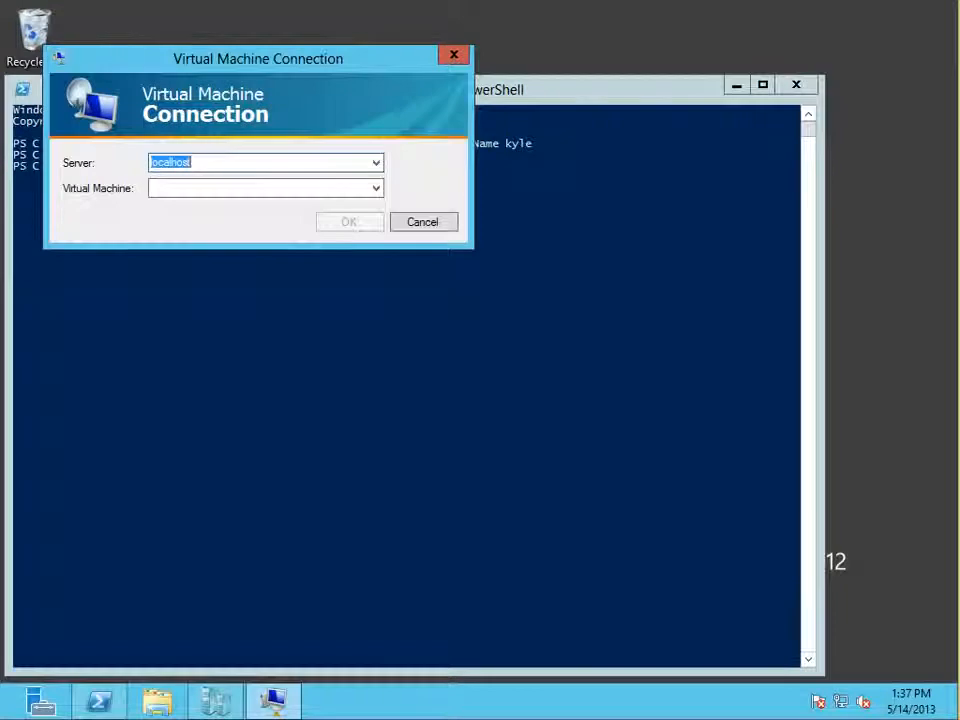
pyautogui.press('Escape')
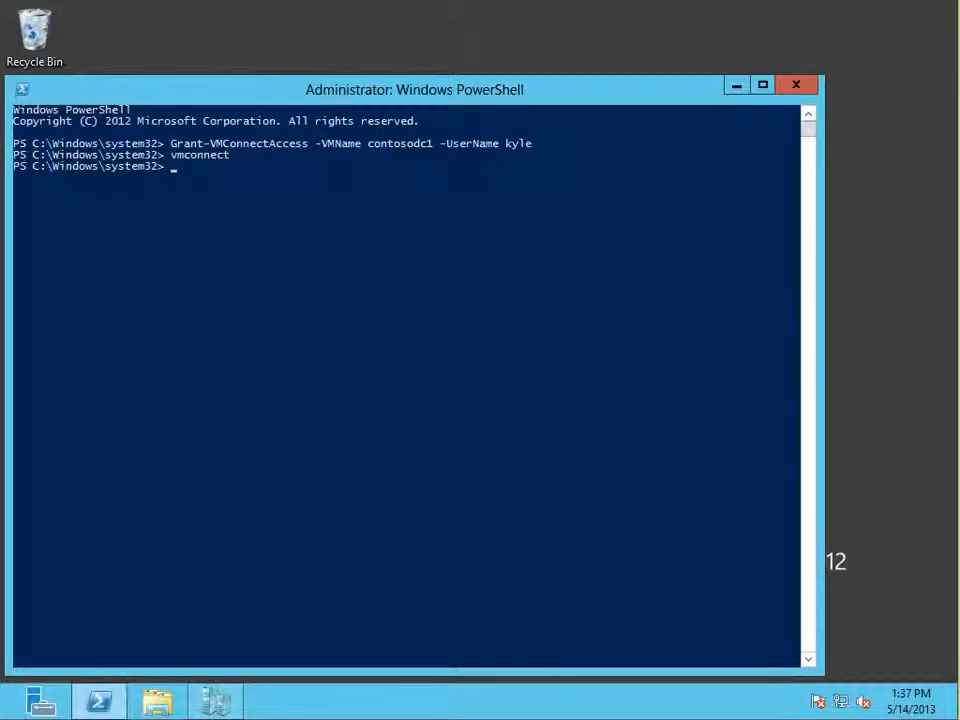
# Step: Display the usage help by running vmconnect /? in the elevated PowerShell
pyautogui.press('Up')
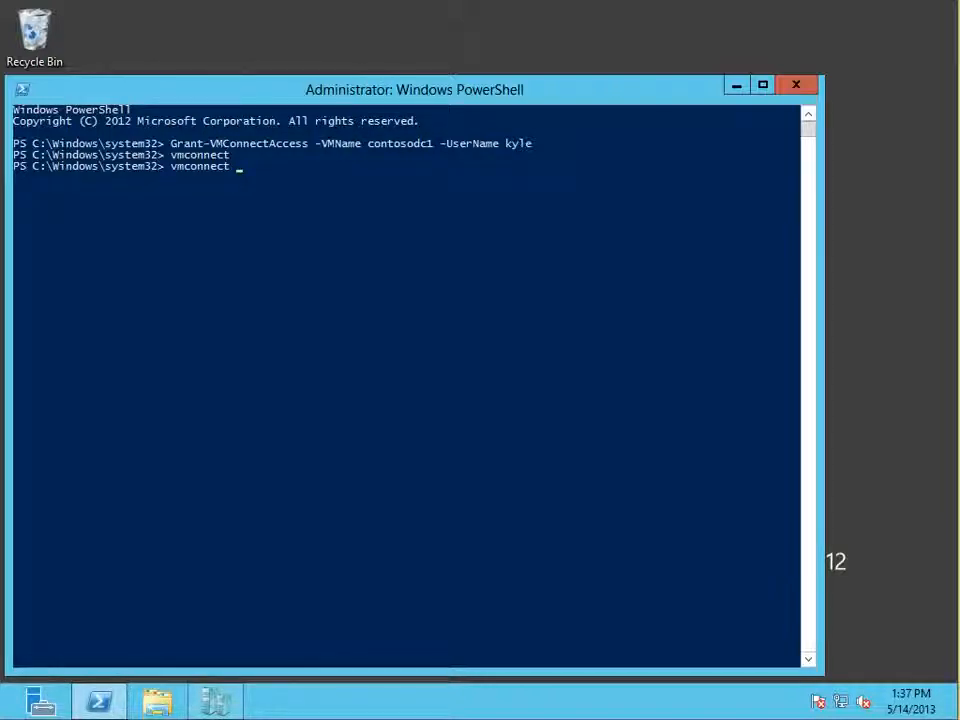
pyautogui.write('?')
pyautogui.press('Return')
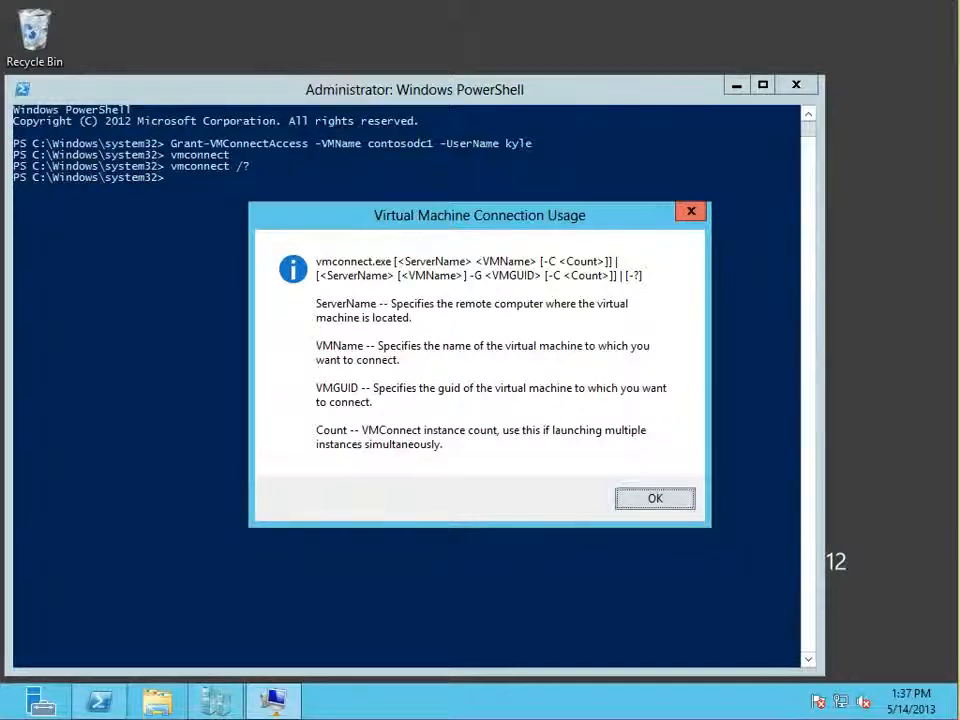
# Step: Close the usage help and run vmconnect contosohost1 contosodc1\ in the elevated PowerShell
pyautogui.click(690, 211)
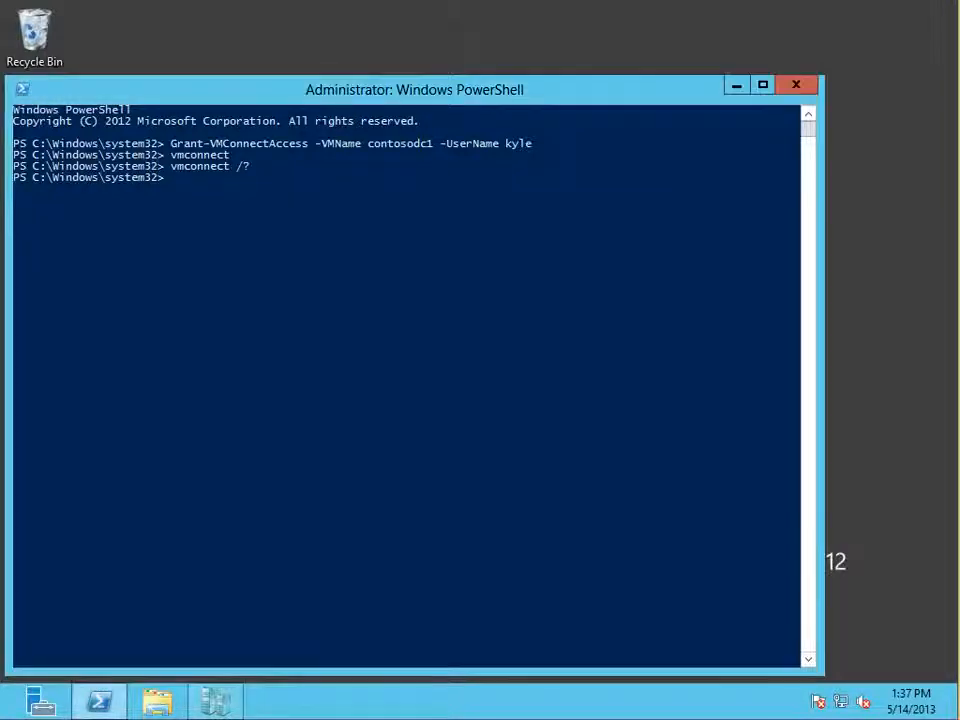
pyautogui.write('vmco')
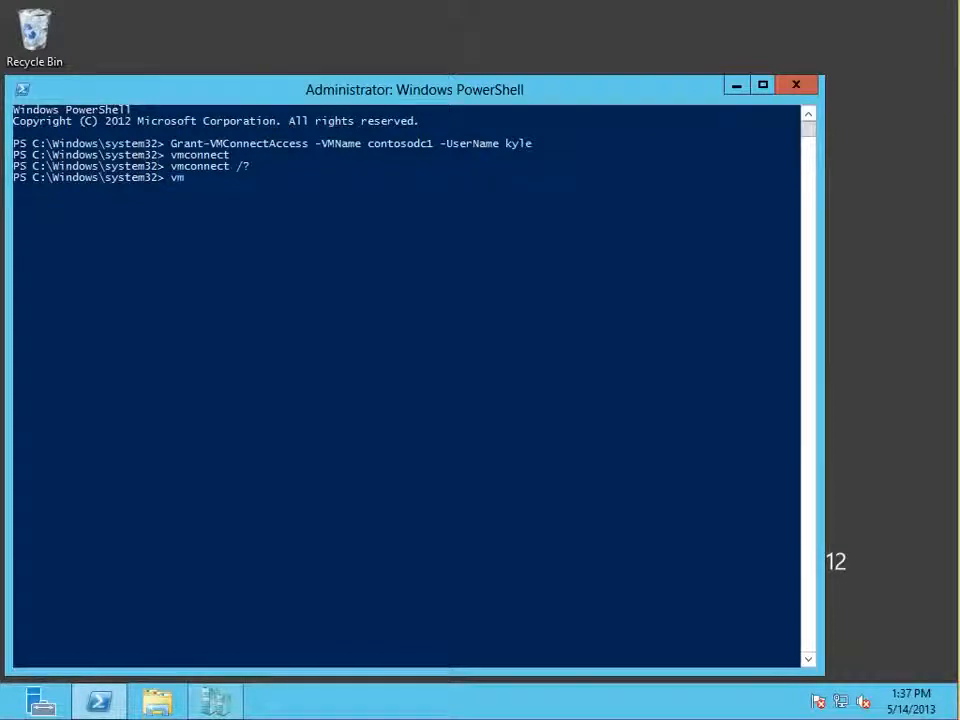
pyautogui.write('nnect ')
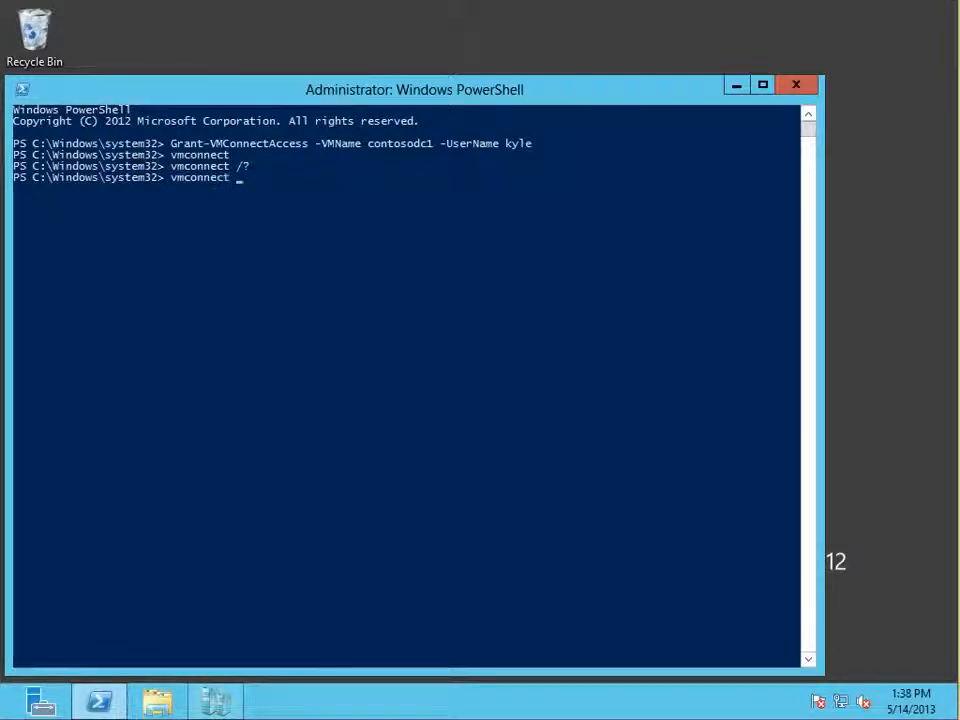
pyautogui.write('contoso')
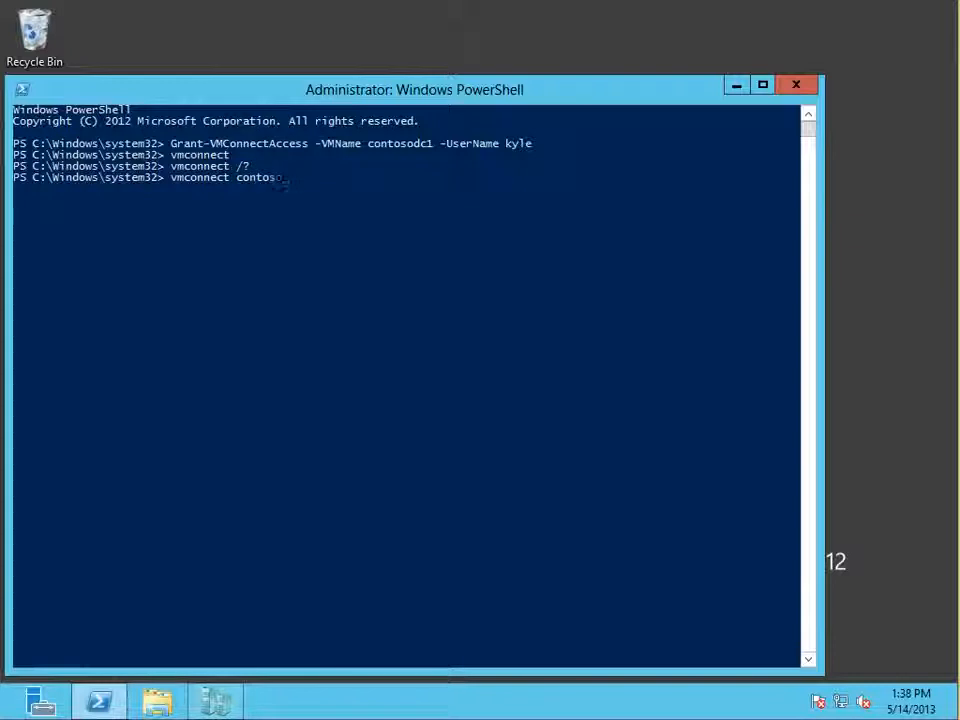
pyautogui.write('host1 con')
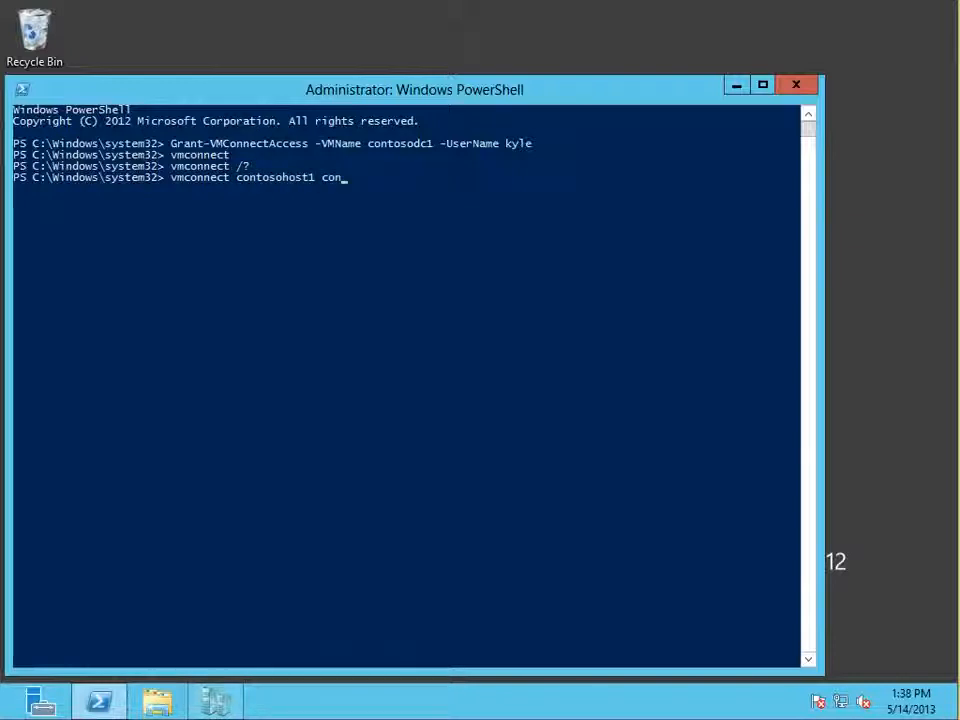
pyautogui.write('tosodc1\\')
pyautogui.press('Return')
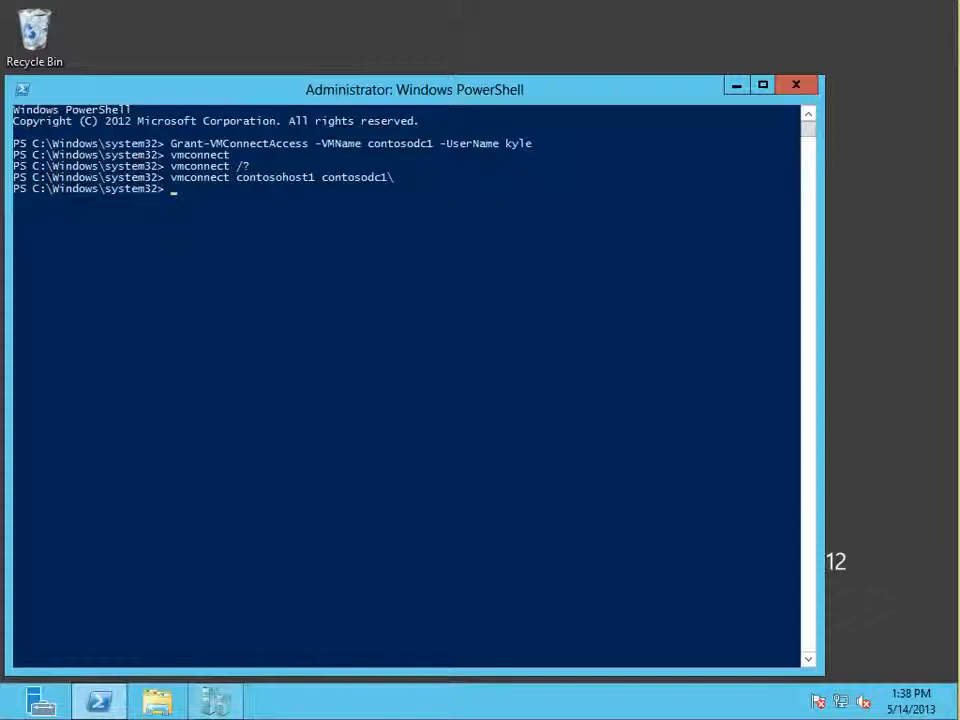
# Step: Rerun the last vmconnect command without the trailing backslash, as vmconnect contosohost1 contosodc1
pyautogui.moveTo(414, 89); pyautogui.dragTo(468, 82)
pyautogui.press('Up')
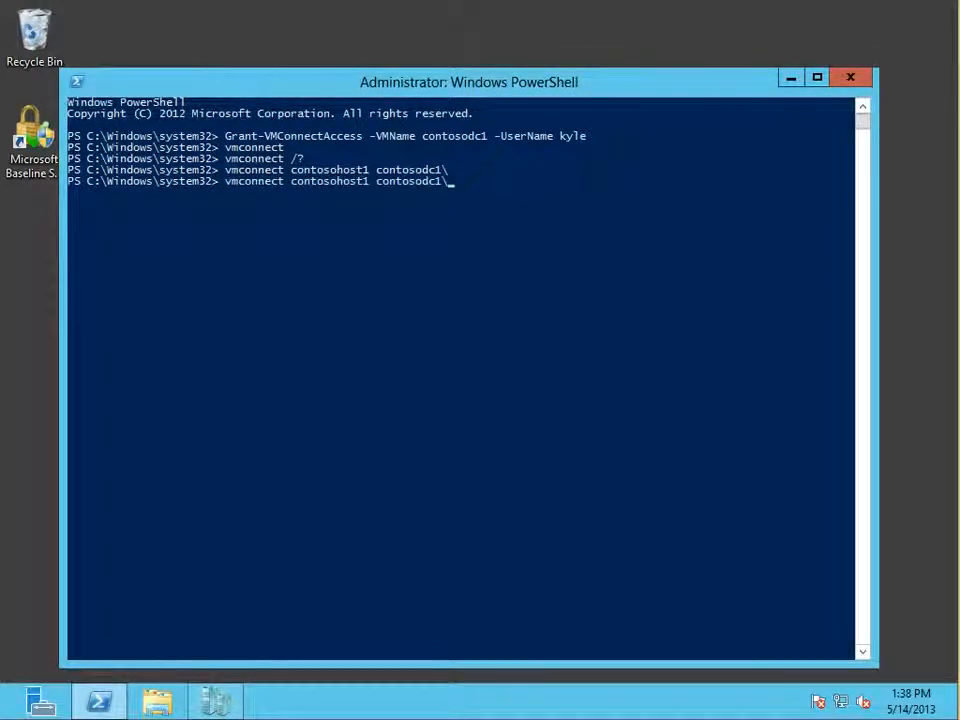
pyautogui.press('BackSpace')
pyautogui.press('Return')
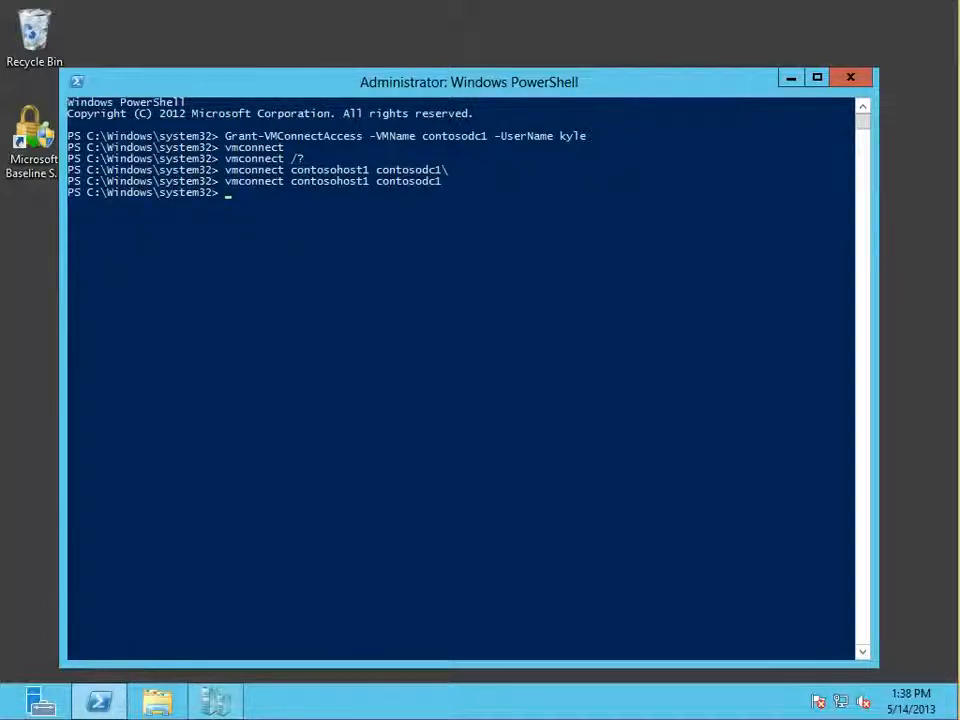
# Step: Move the PowerShell window aside to uncover the desktop icons
pyautogui.moveTo(469, 82); pyautogui.dragTo(533, 58)
pyautogui.rightClick(28, 253)
pyautogui.click(38, 242)
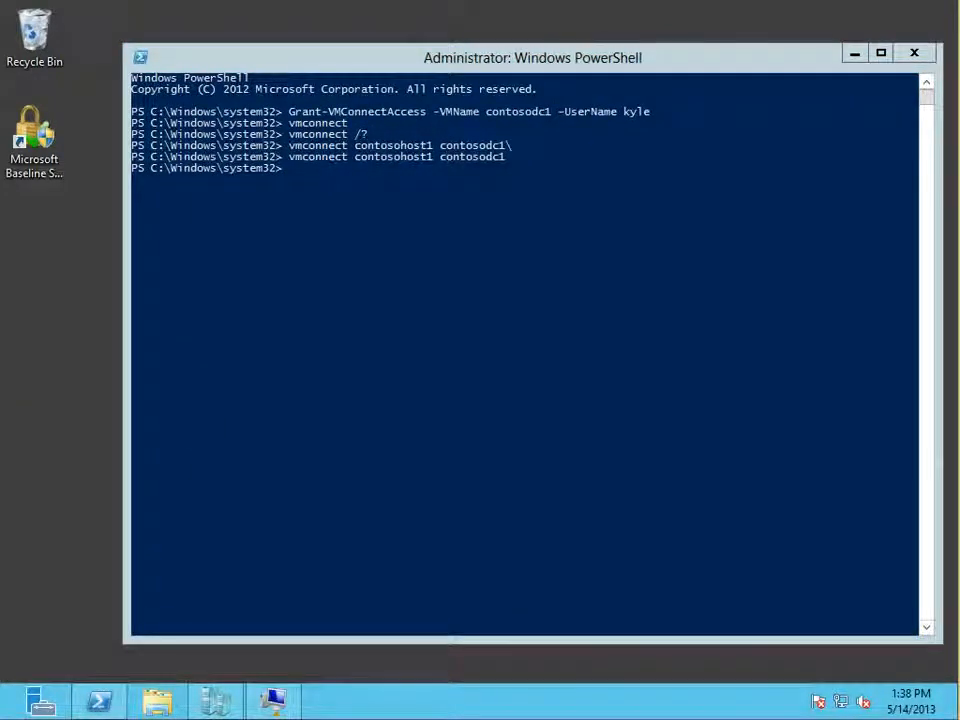
# Step: Search the apps for hyp, view the options available for Hyper-V Manager, and return to the desktop
pyautogui.click(8, 712)
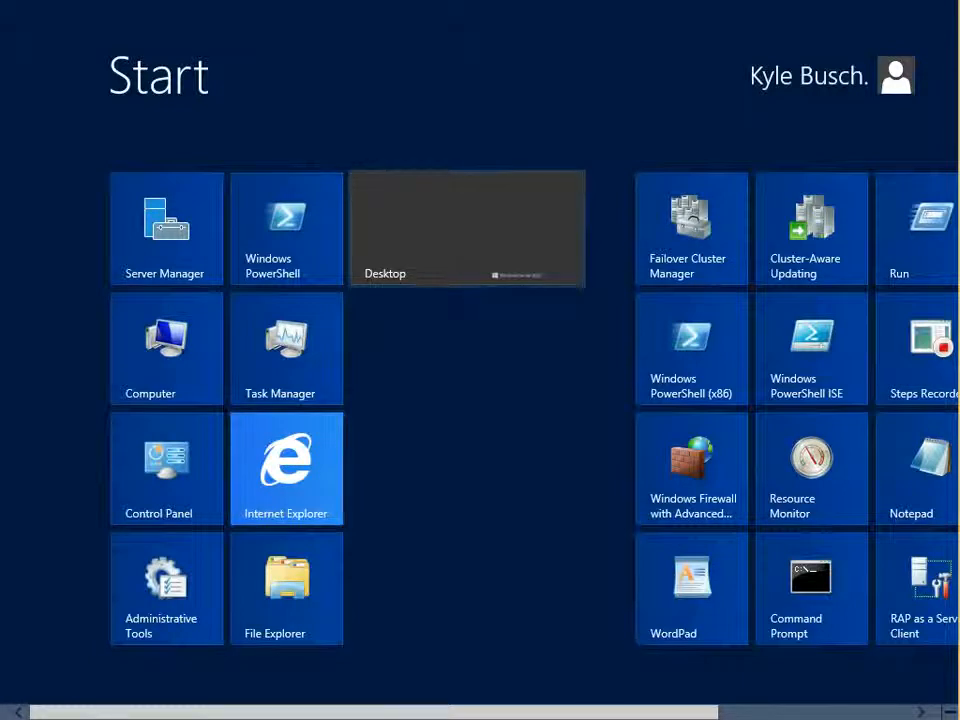
pyautogui.scroll(-3, 480, 400)
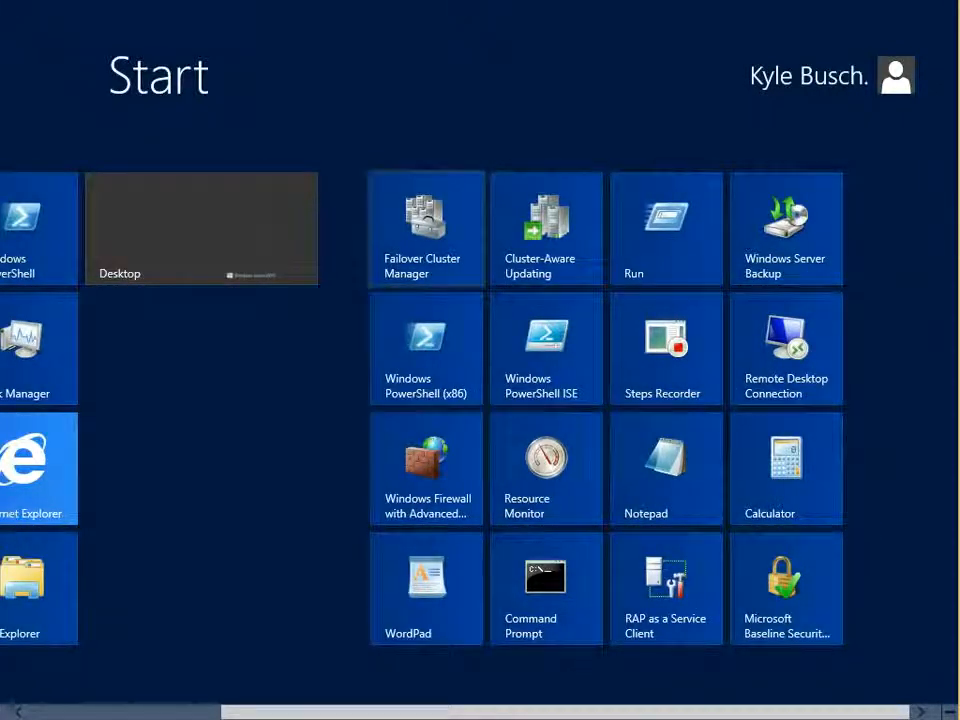
pyautogui.scroll(3, 480, 400)
pyautogui.write('hye')
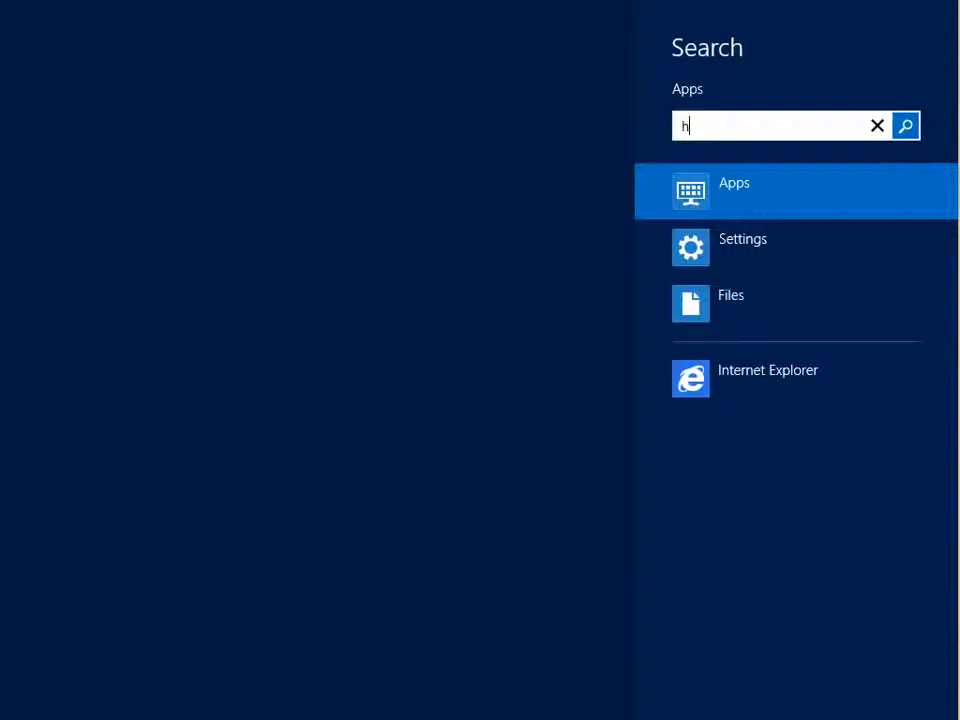
pyautogui.press('BackSpace')
pyautogui.write('p')
pyautogui.rightClick(195, 155)
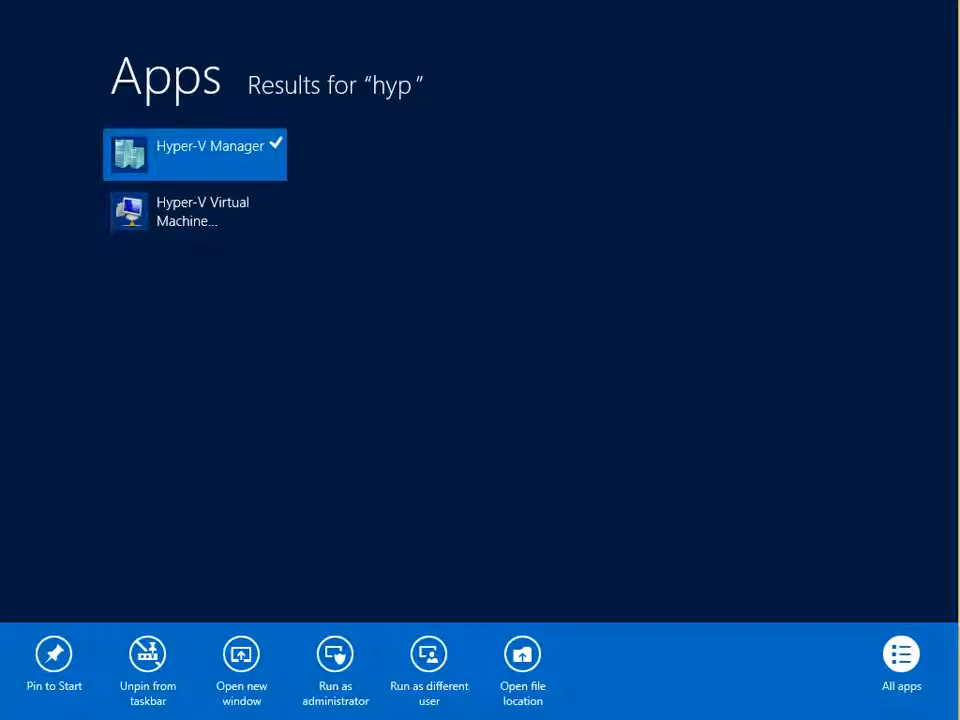
pyautogui.press('Escape')
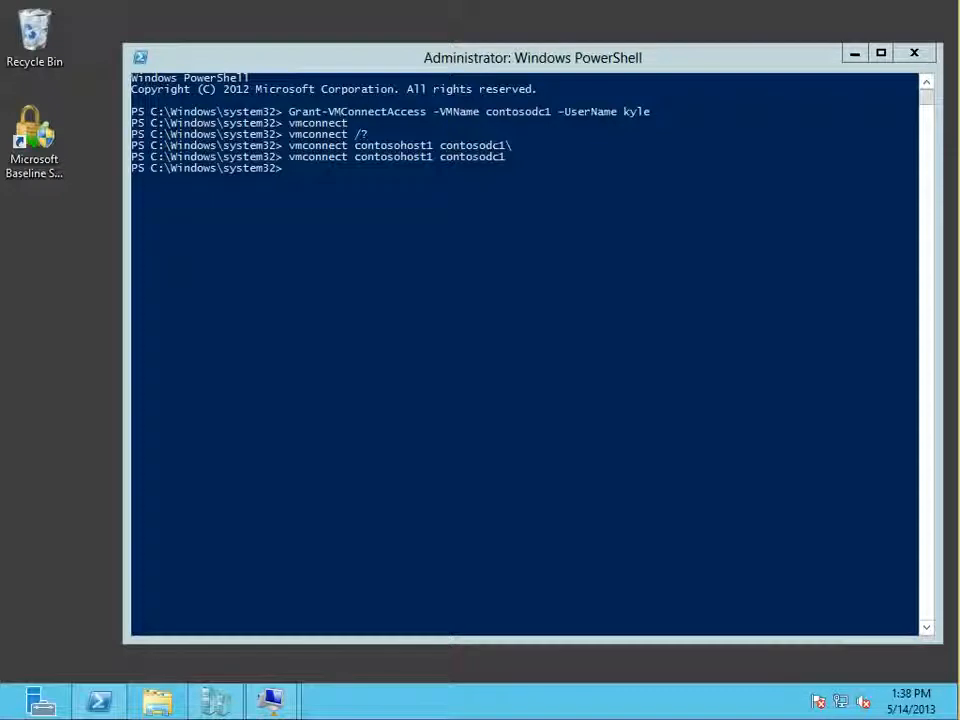
# Step: Create a desktop shortcut named shadowIT with the location vmconnect contosohost1 contosodc1
pyautogui.rightClick(58, 244)
pyautogui.moveTo(102, 388)
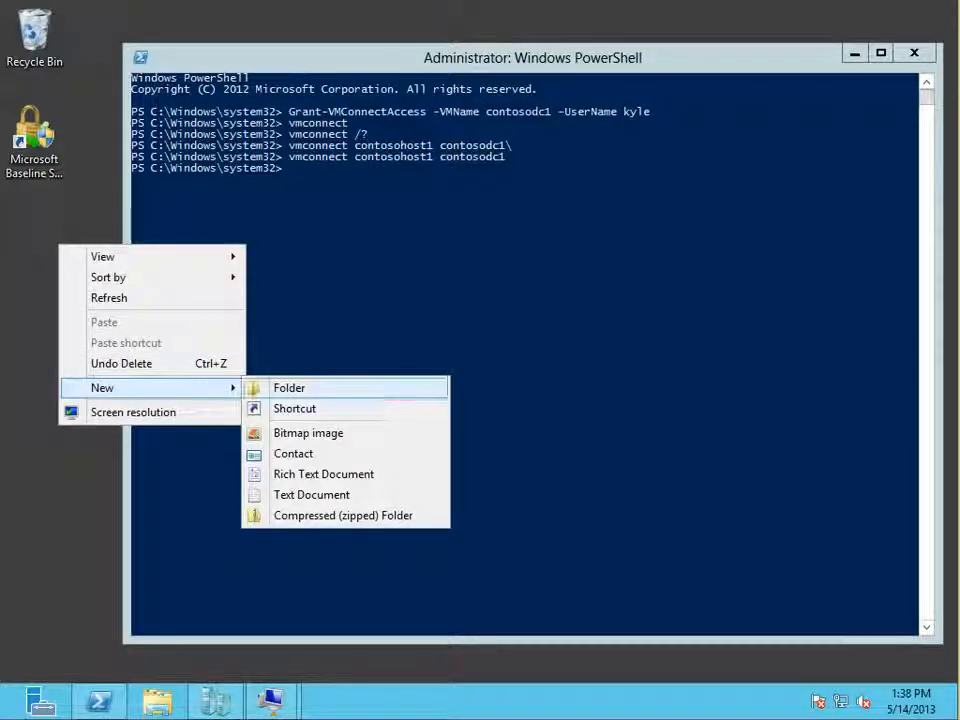
pyautogui.click(294, 408)
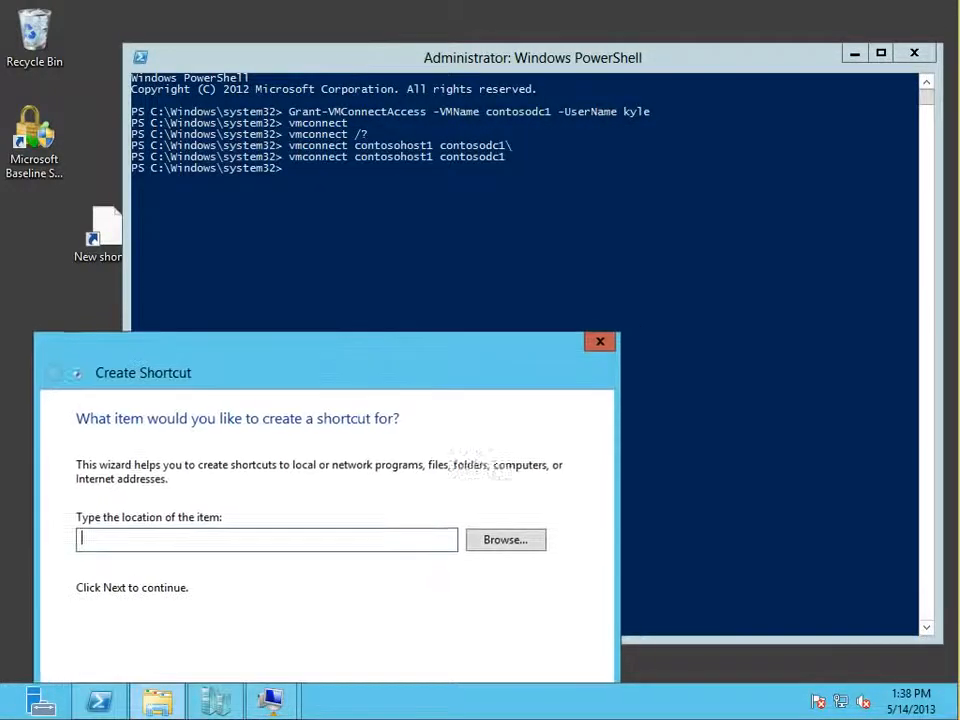
pyautogui.write('vm')
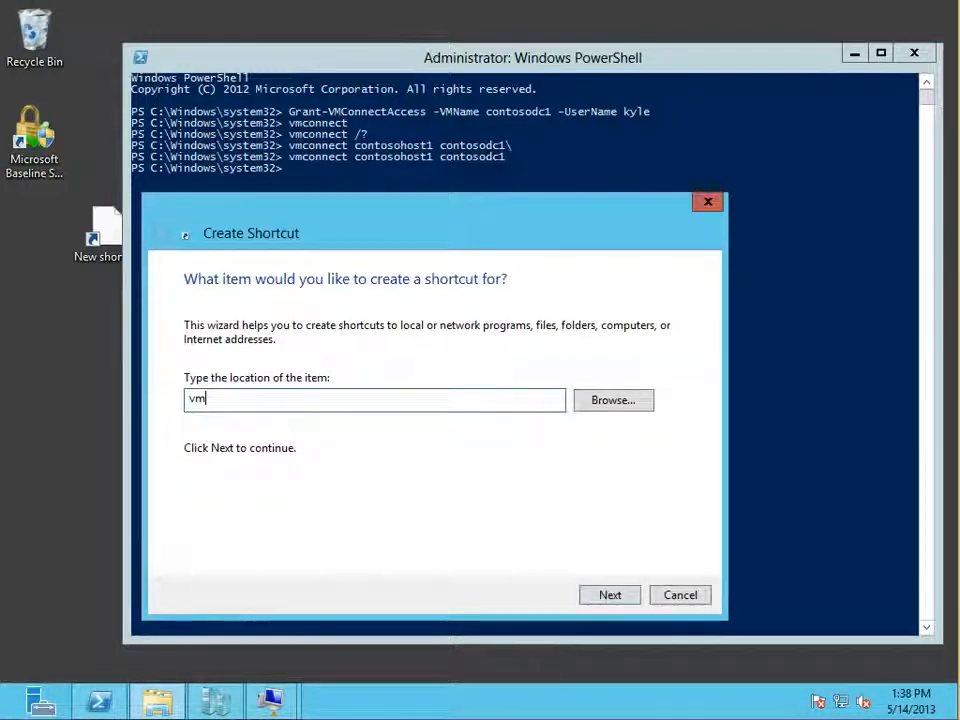
pyautogui.write('connect contosohost1')
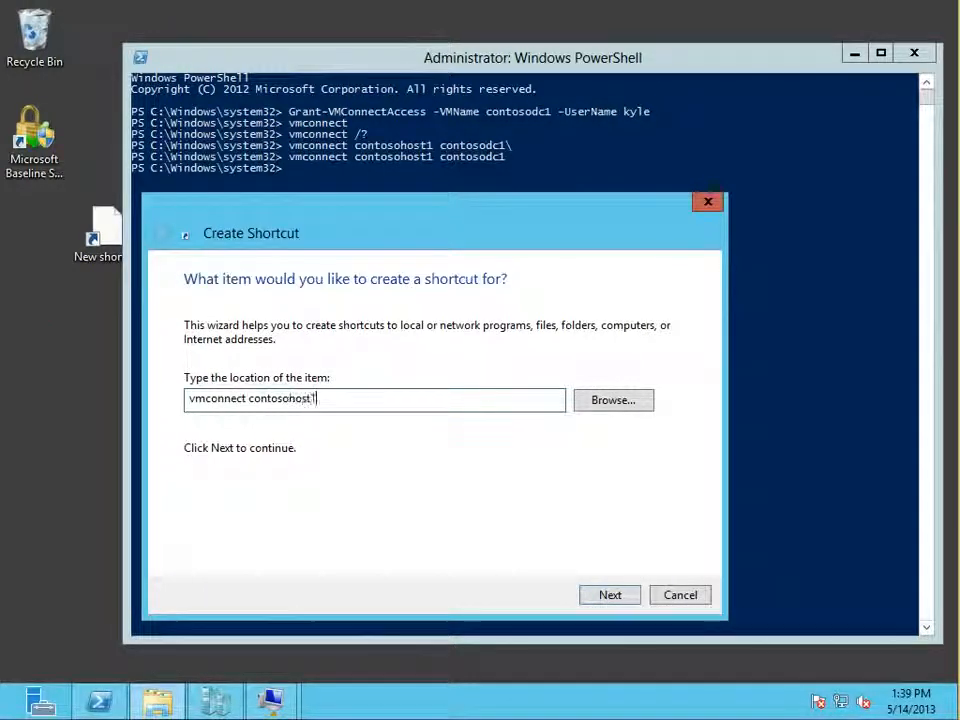
pyautogui.write(' contoso')
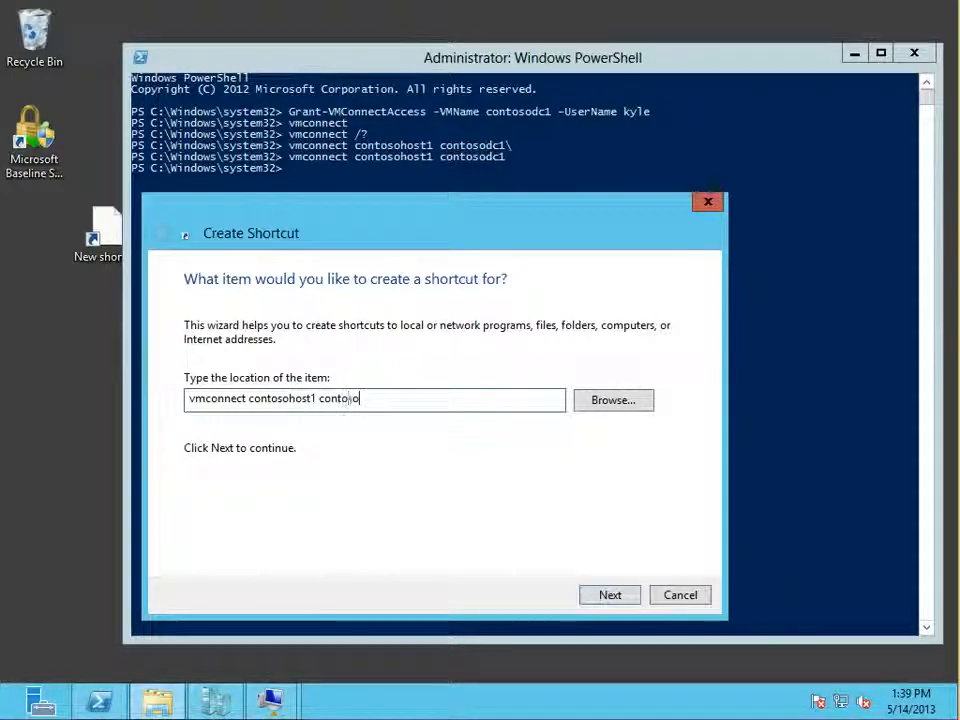
pyautogui.write('dc1')
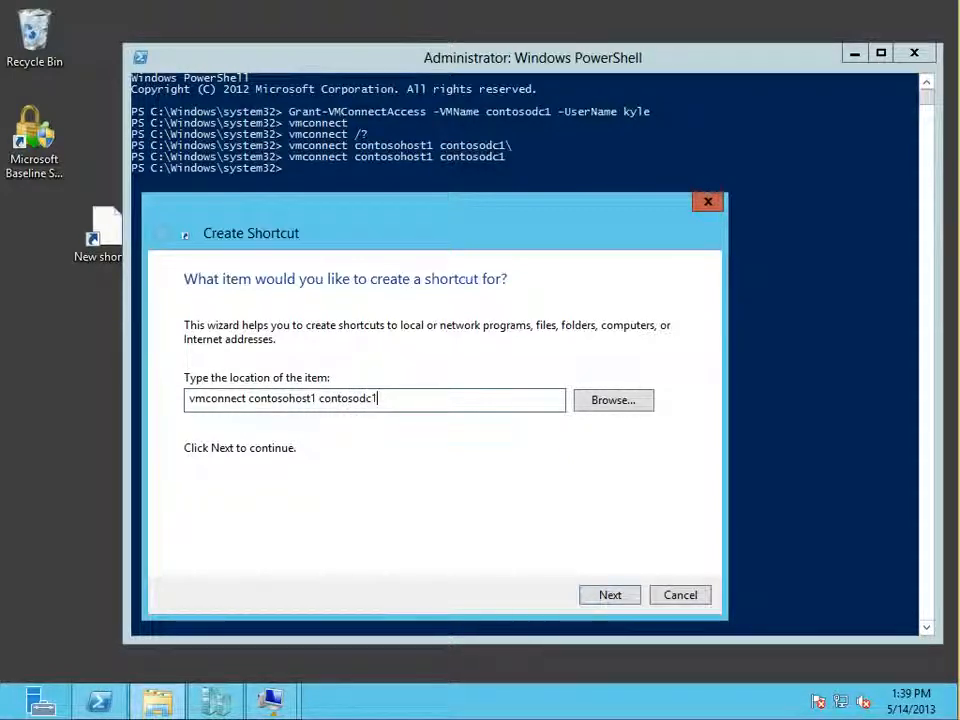
pyautogui.press('Return')
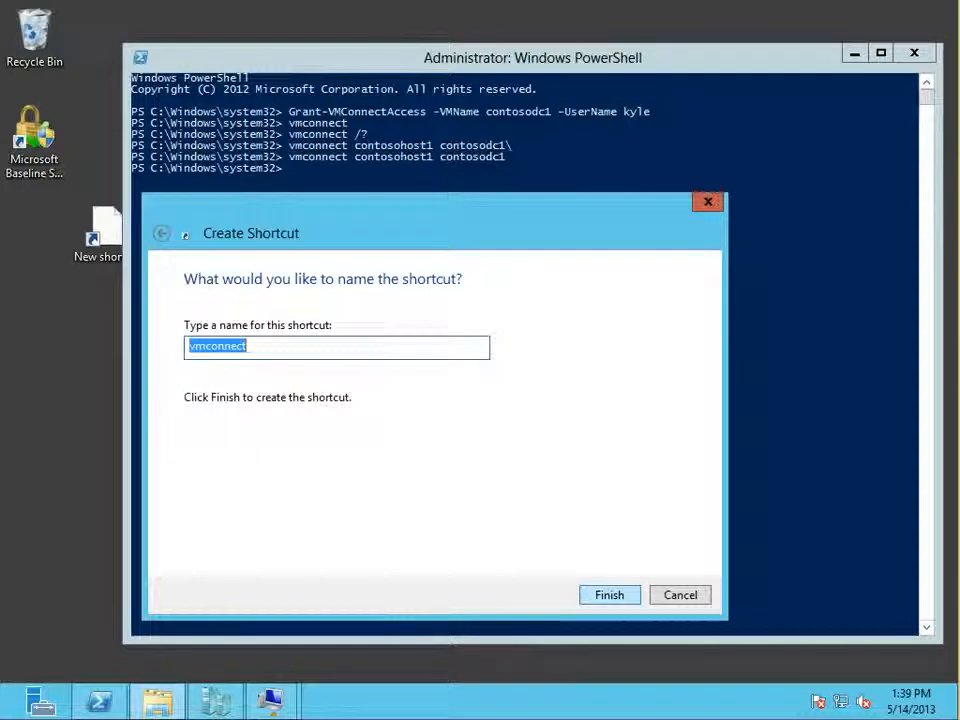
pyautogui.write('sha')
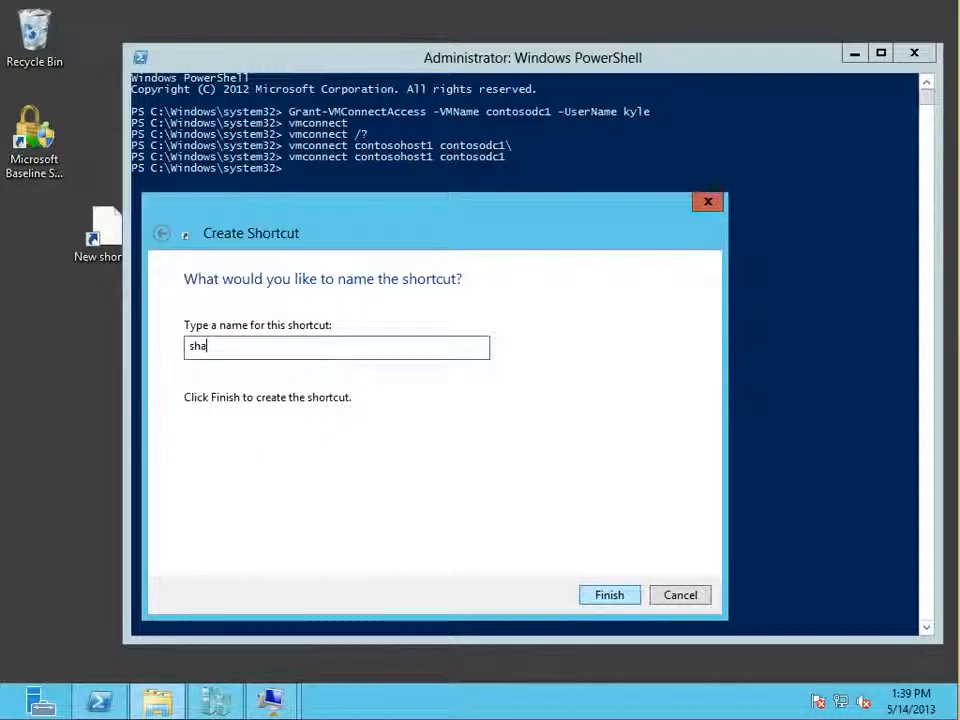
pyautogui.write('dowi')
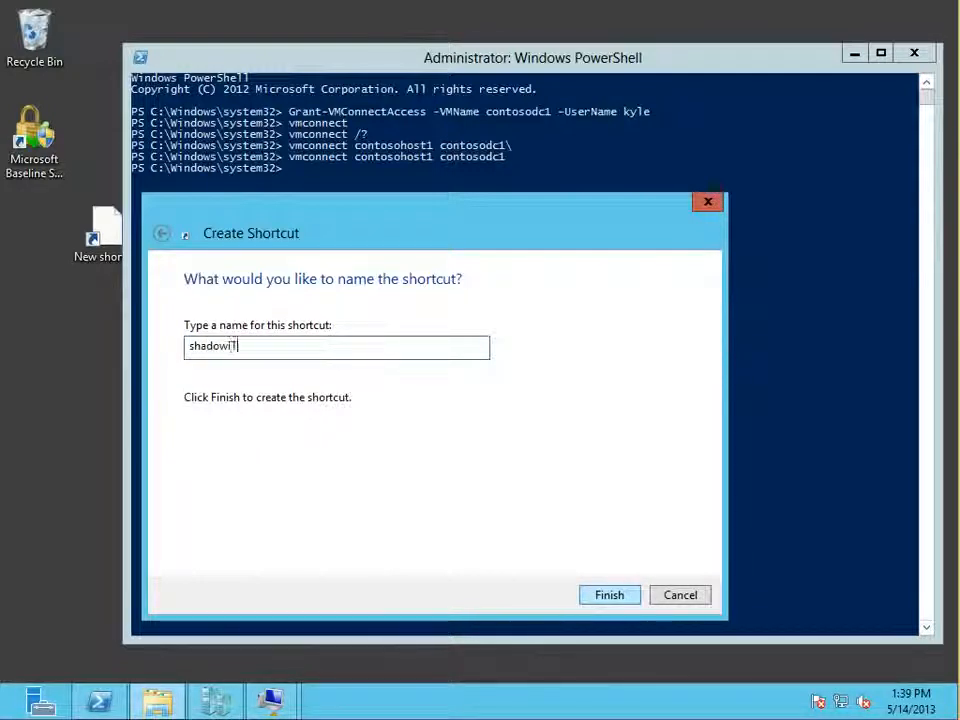
pyautogui.press('Return')
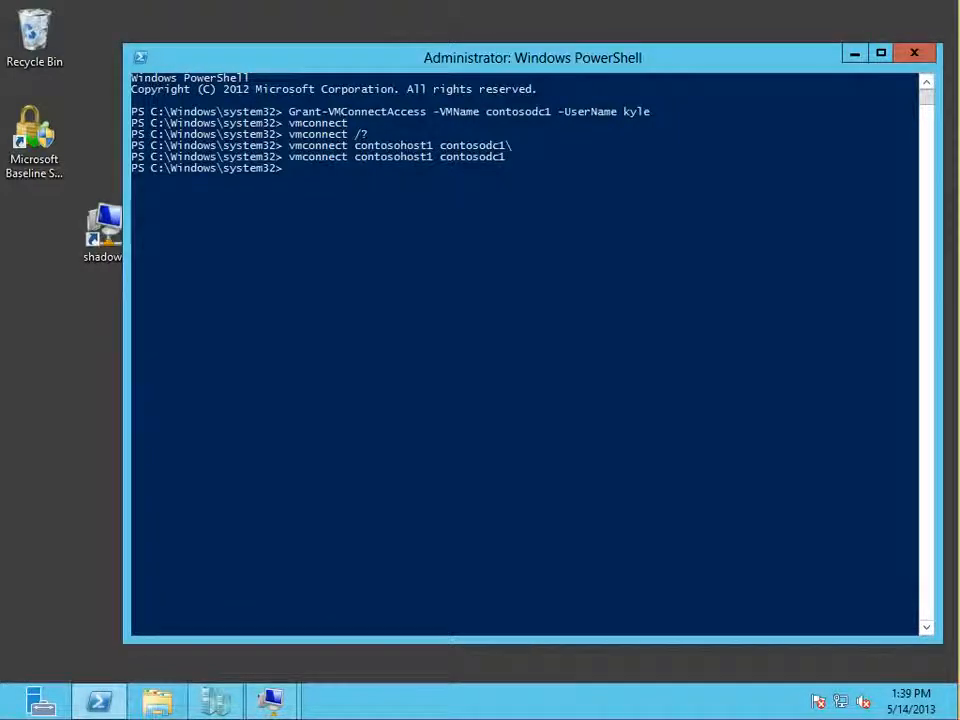
# Step: Align the shadowIT shortcut below the other desktop icons, try its connection to contosodc1, and dismiss the message
pyautogui.moveTo(90, 232); pyautogui.dragTo(40, 232)
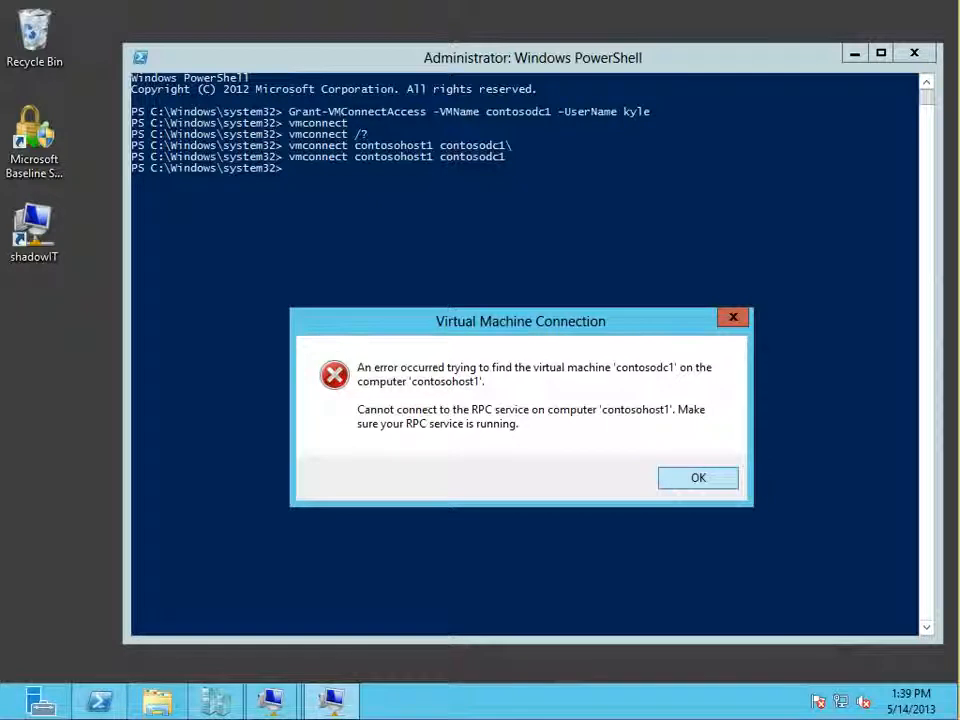
pyautogui.press('Return')
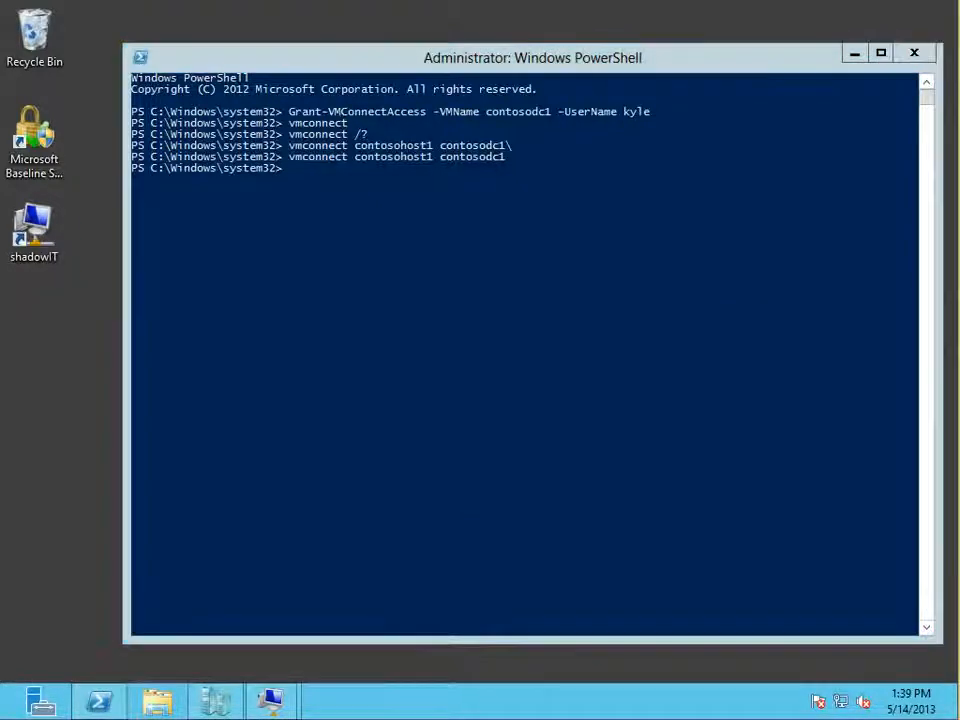